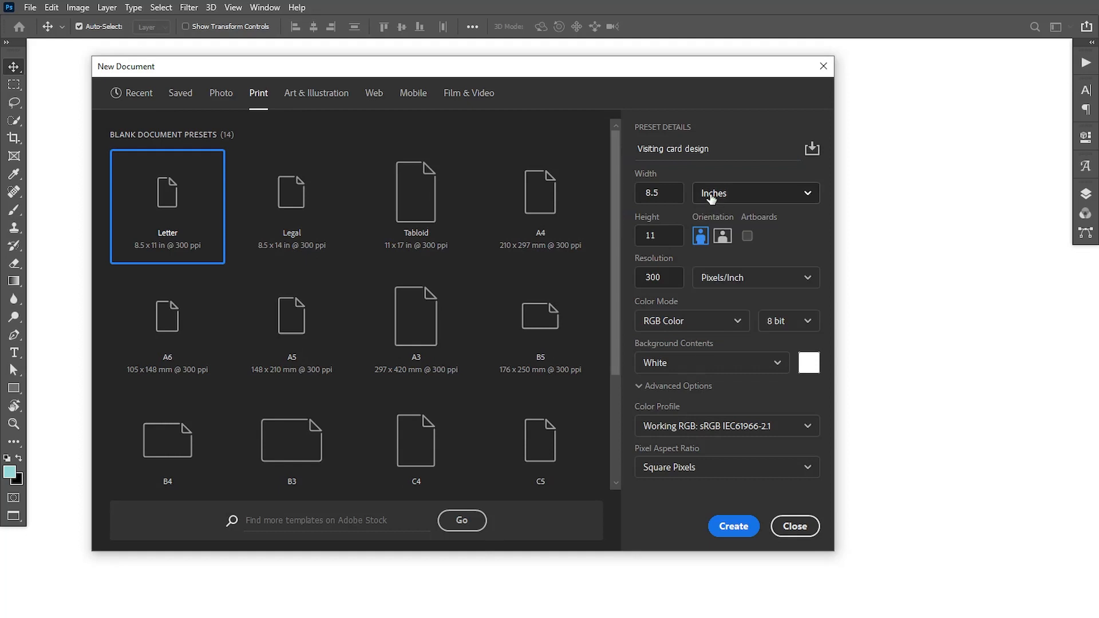
Create a 3.5 × 2 in, 300 ppi CMYK document named 'Visiting card design'.
left_click_drag(667, 196, 633, 197)
left_click(670, 196)
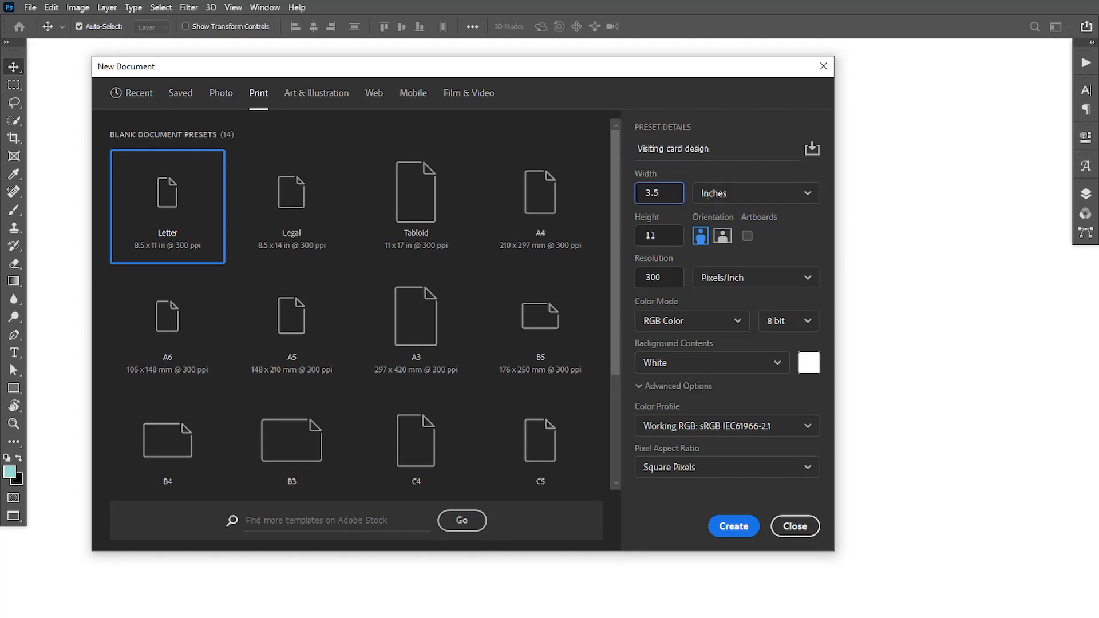
left_click(658, 237)
type("2")
left_click(667, 321)
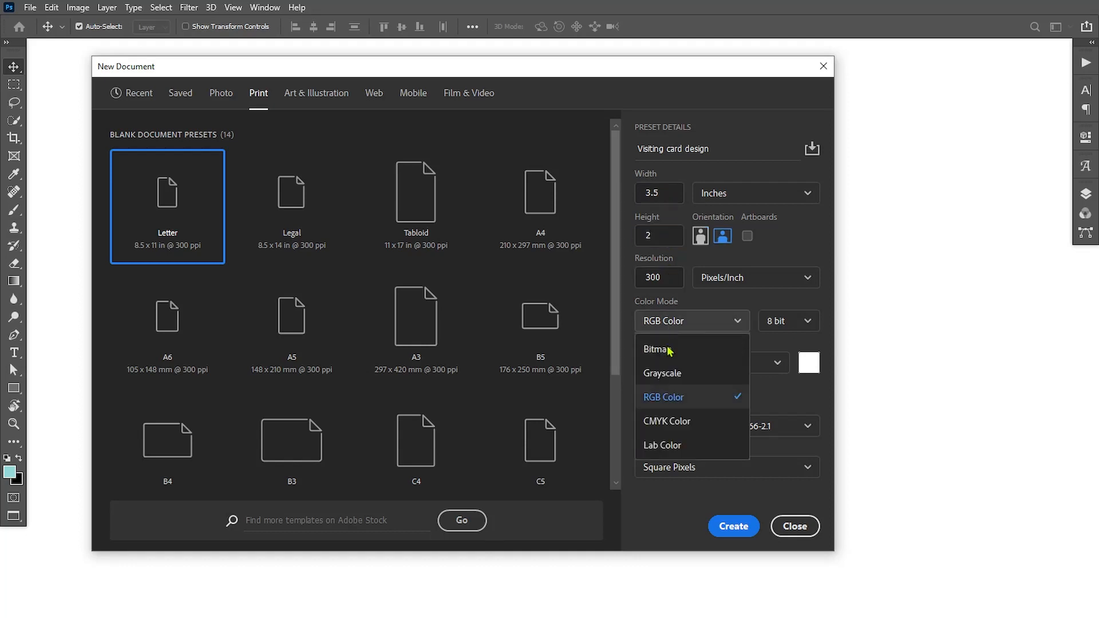
left_click(667, 420)
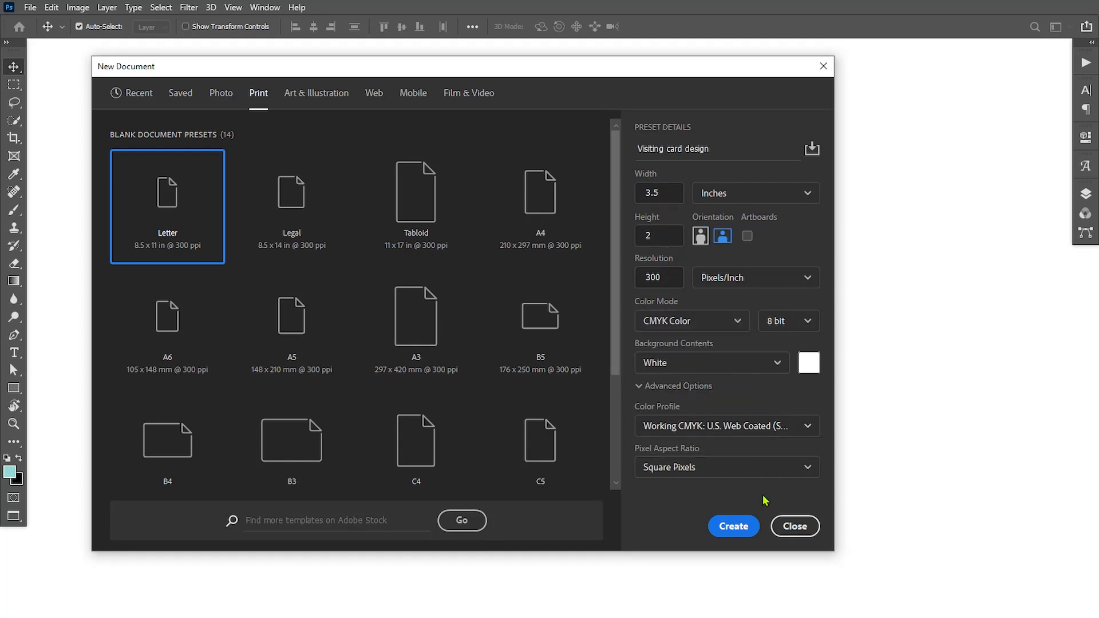
left_click(749, 527)
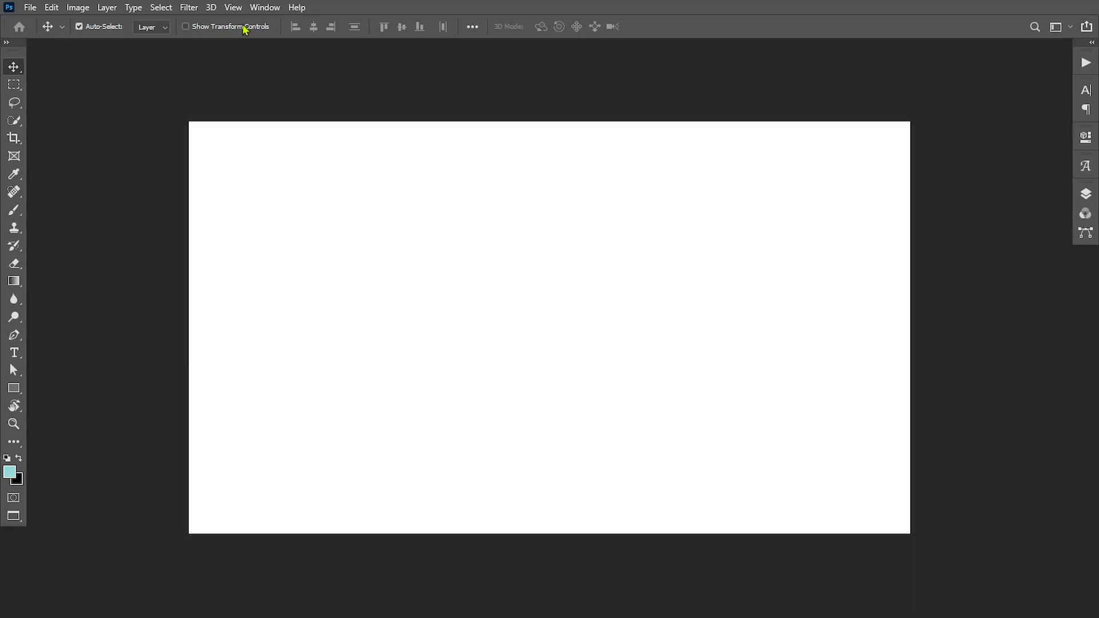
Show rulers and place guides at the card's top, left and right edges.
left_click(233, 7)
left_click(265, 297)
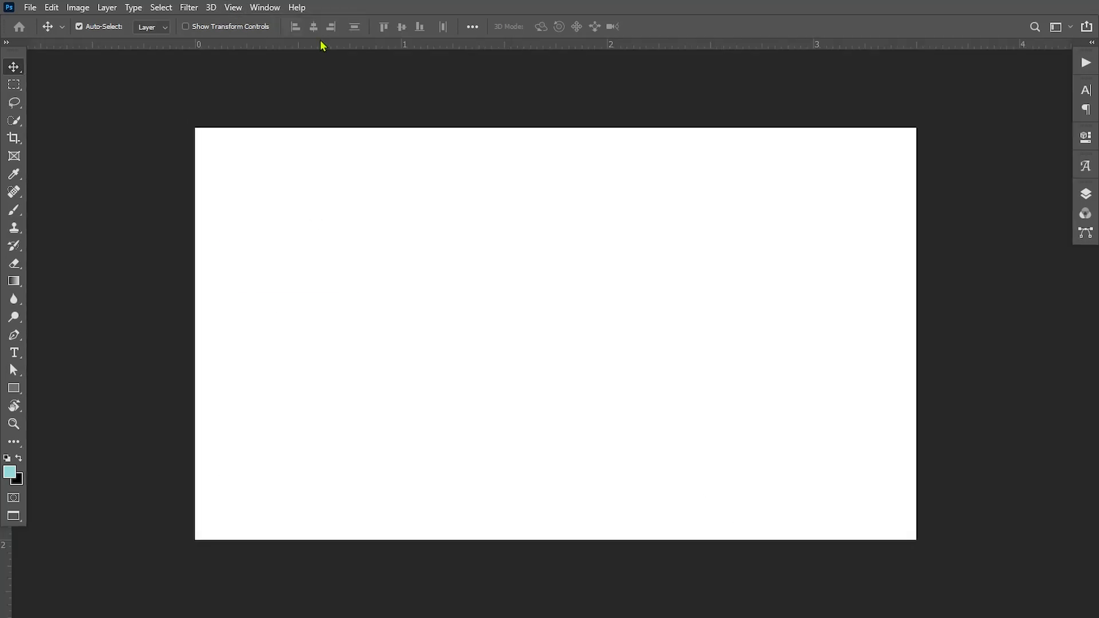
left_click_drag(321, 44, 300, 128)
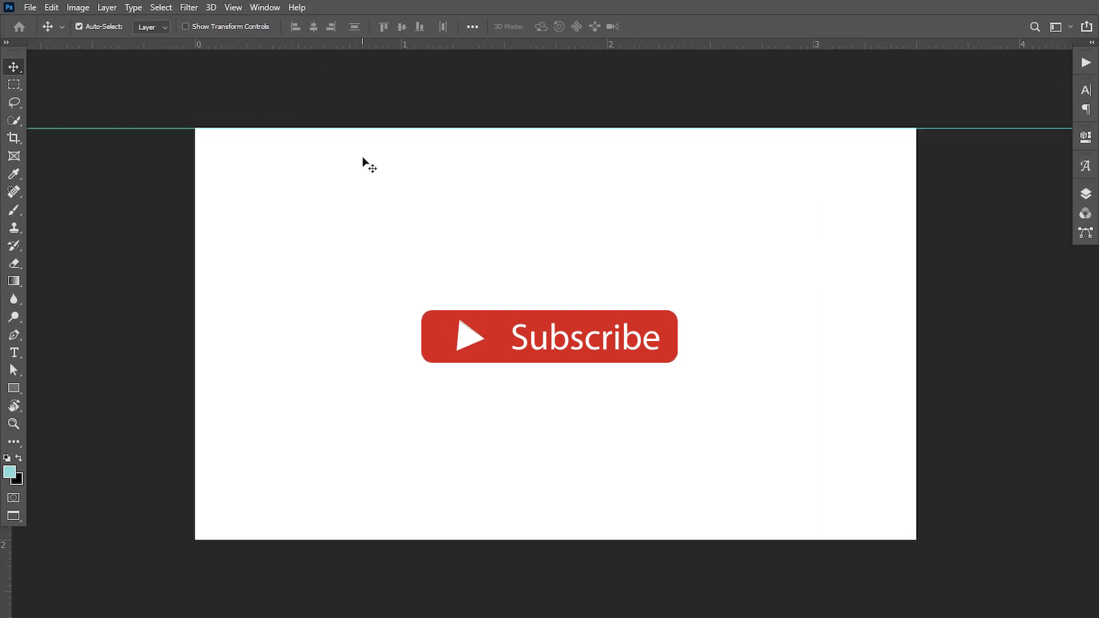
left_click_drag(6, 539, 917, 346)
left_click_drag(630, 44, 562, 540)
Enlarge the canvas relatively to 3.75 × 2.25 inches for bleed.
left_click(78, 7)
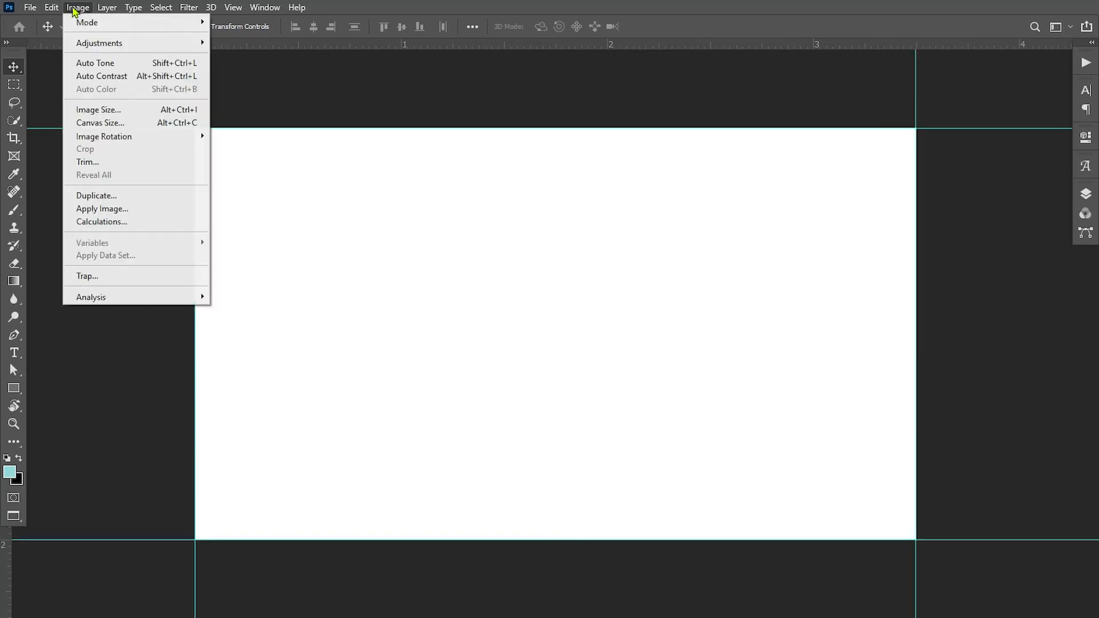
left_click(115, 123)
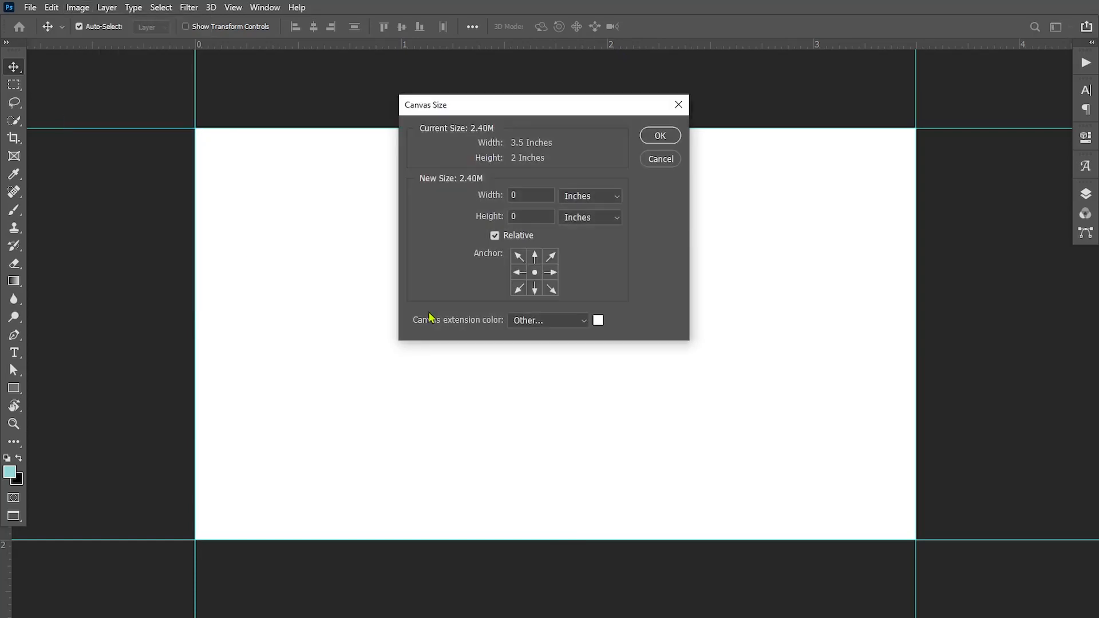
left_click(530, 195)
left_click(656, 136)
Add guides at the enlarged canvas's top, left, bottom and right edges.
left_click_drag(338, 44, 317, 101)
left_click_drag(10, 544, 169, 469)
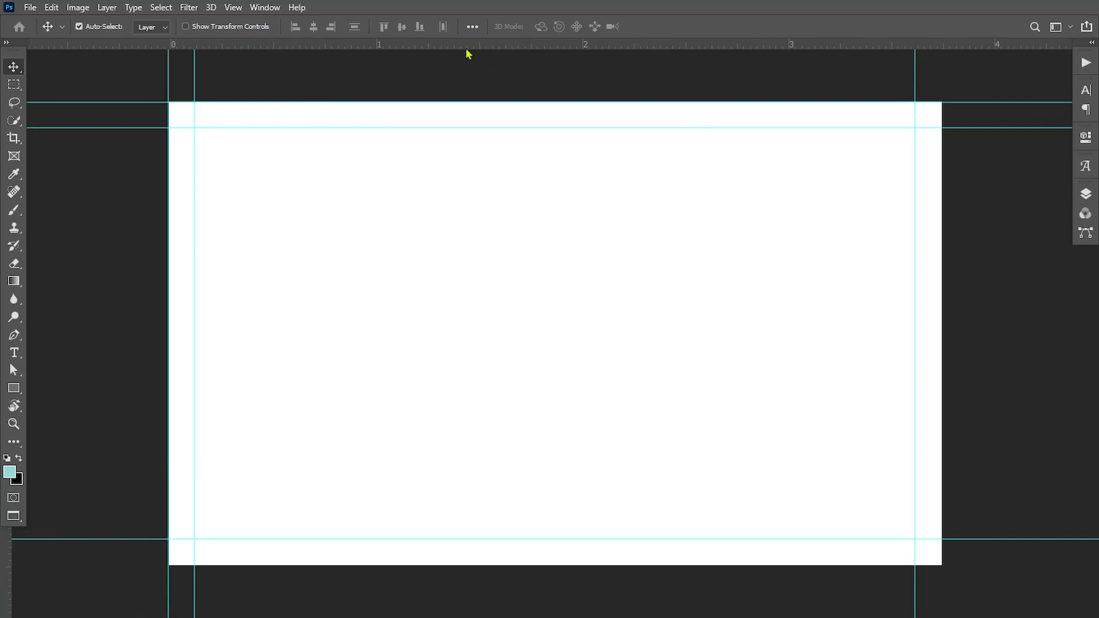
left_click_drag(466, 46, 447, 565)
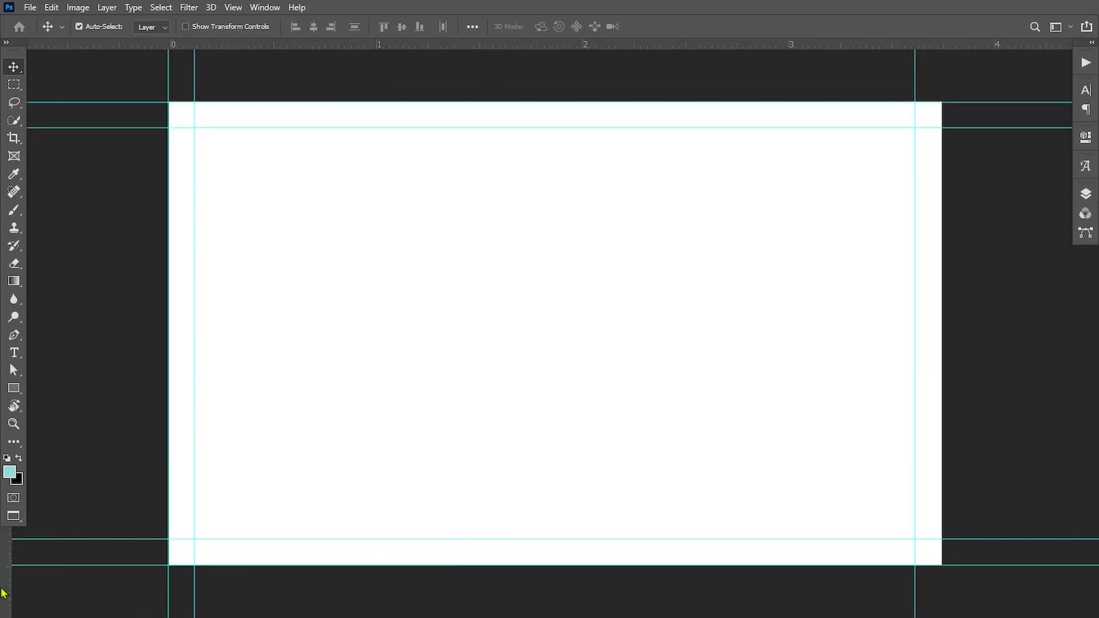
left_click_drag(4, 587, 943, 309)
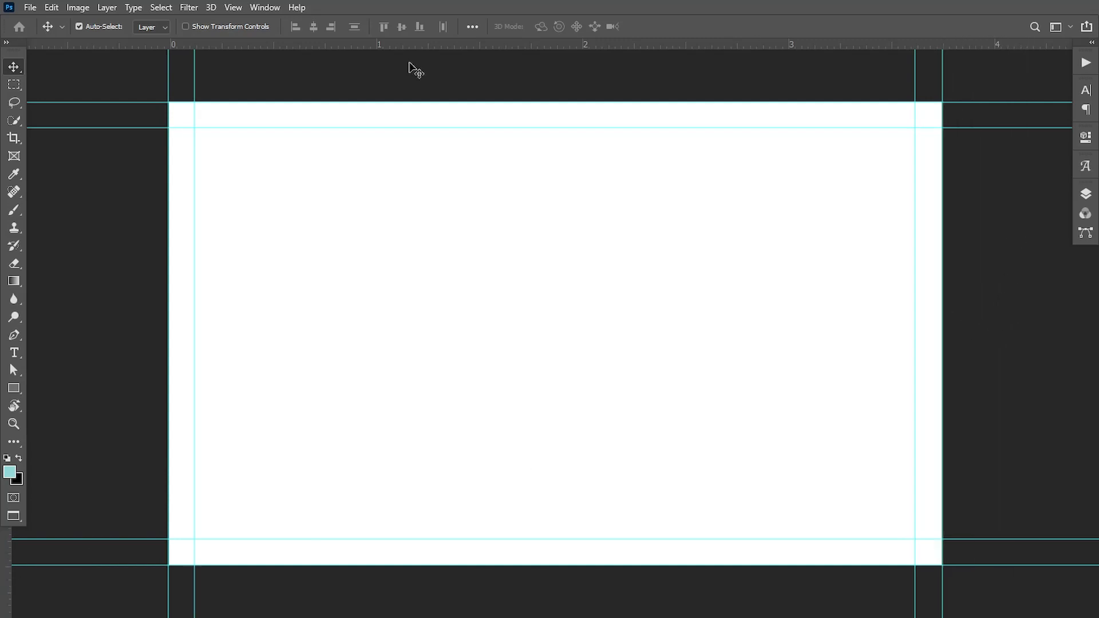
Add a solid colour fill layer in dark navy #242834.
left_click(1087, 196)
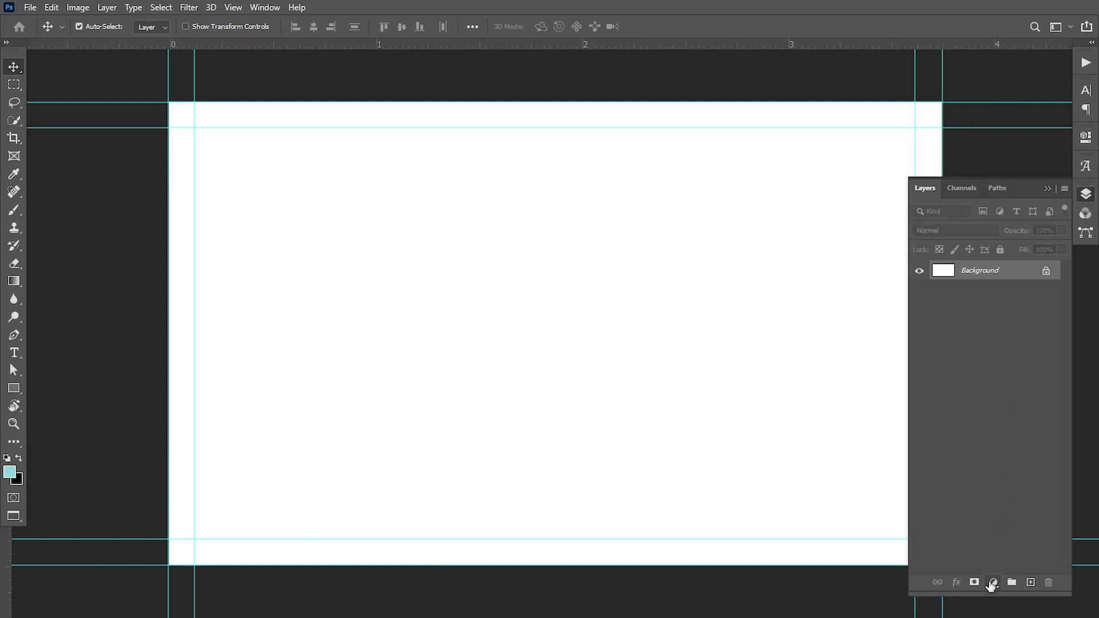
left_click(994, 582)
left_click(1008, 339)
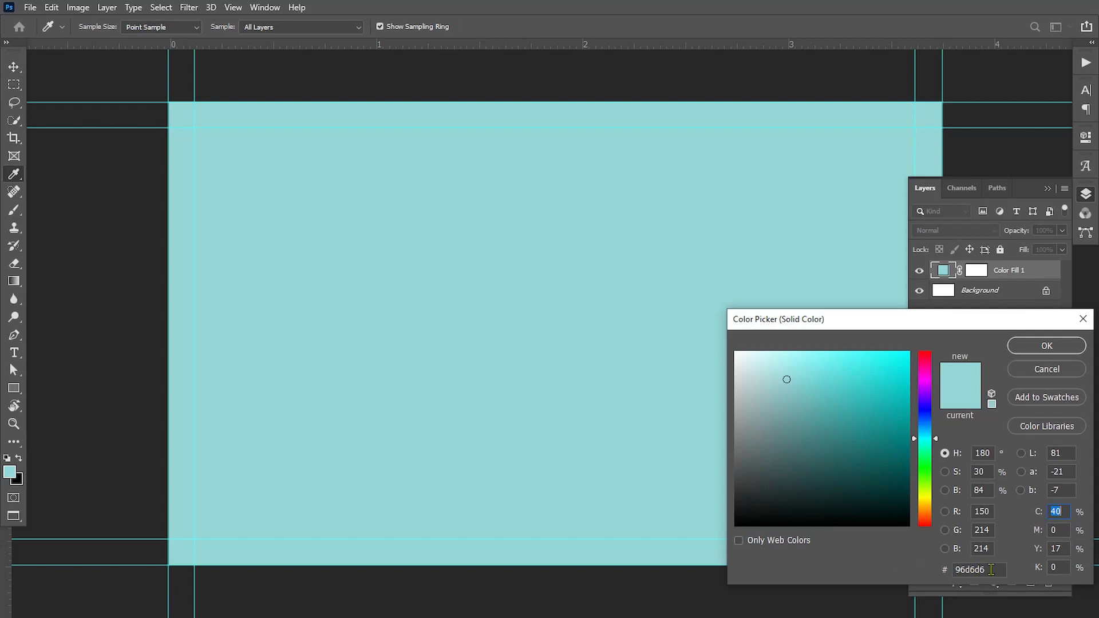
left_click(991, 570)
type("242834")
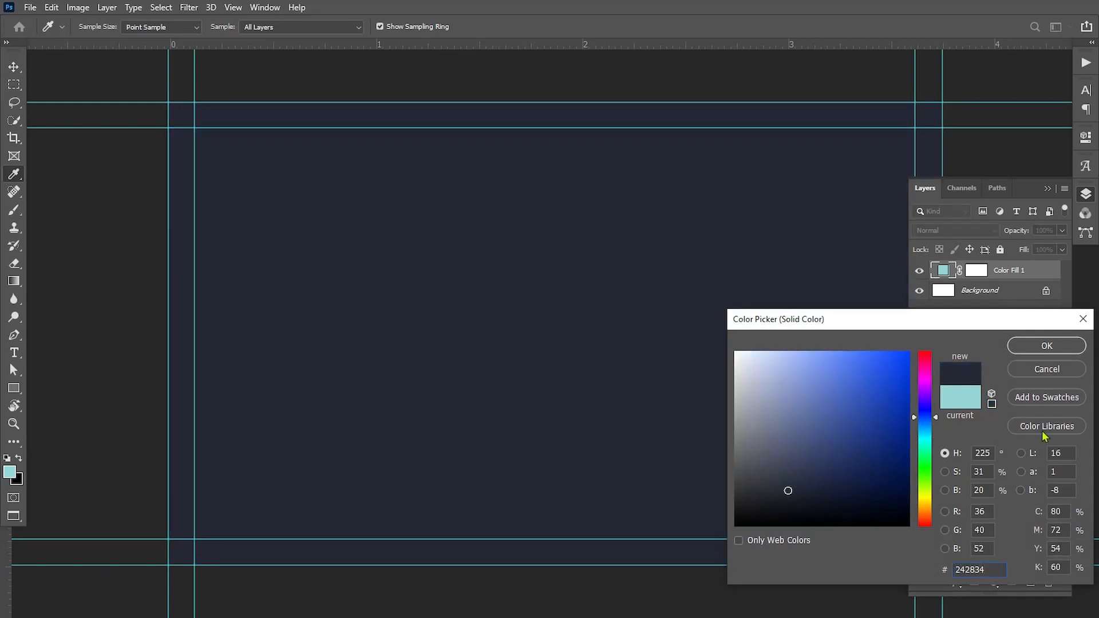
left_click(1046, 347)
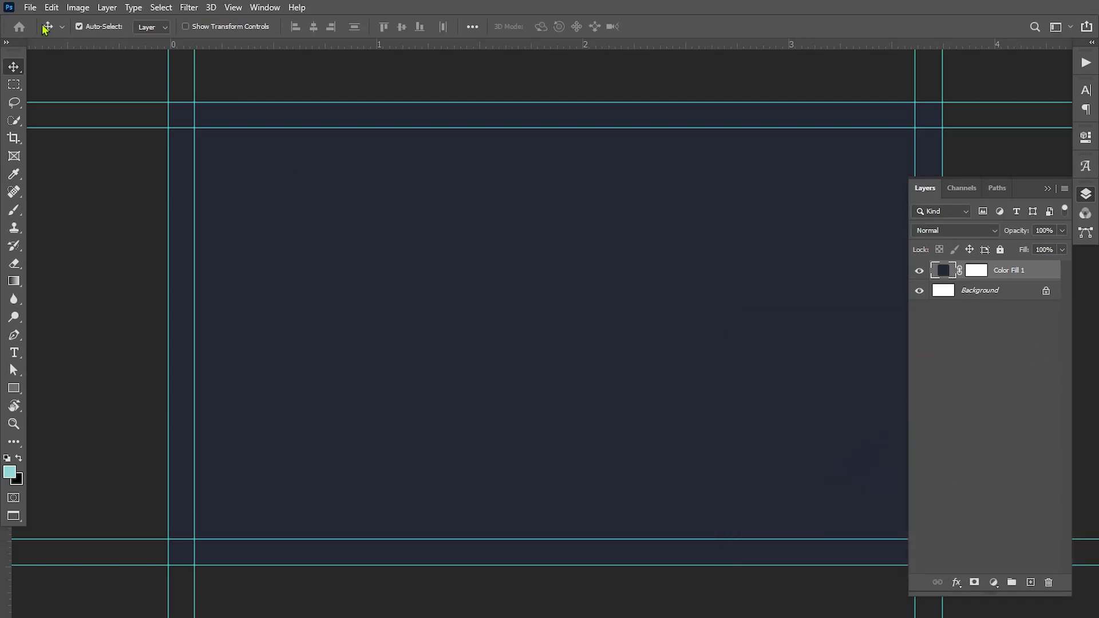
Place the Untitled-1 world map embedded, sized to span the card.
left_click(29, 8)
left_click(66, 280)
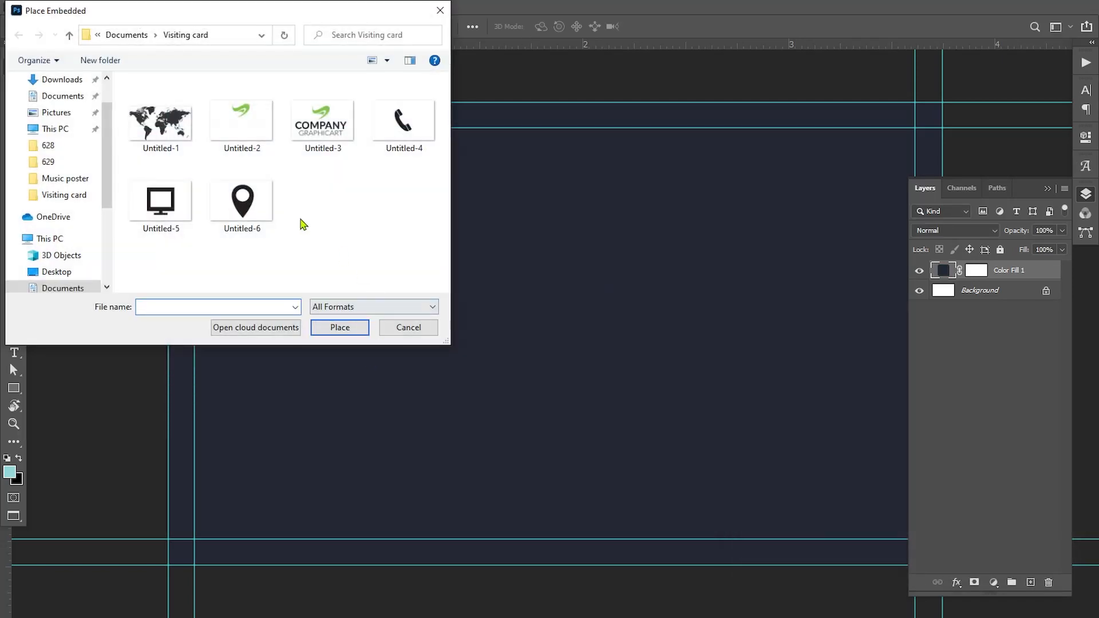
left_click(190, 136)
left_click(354, 332)
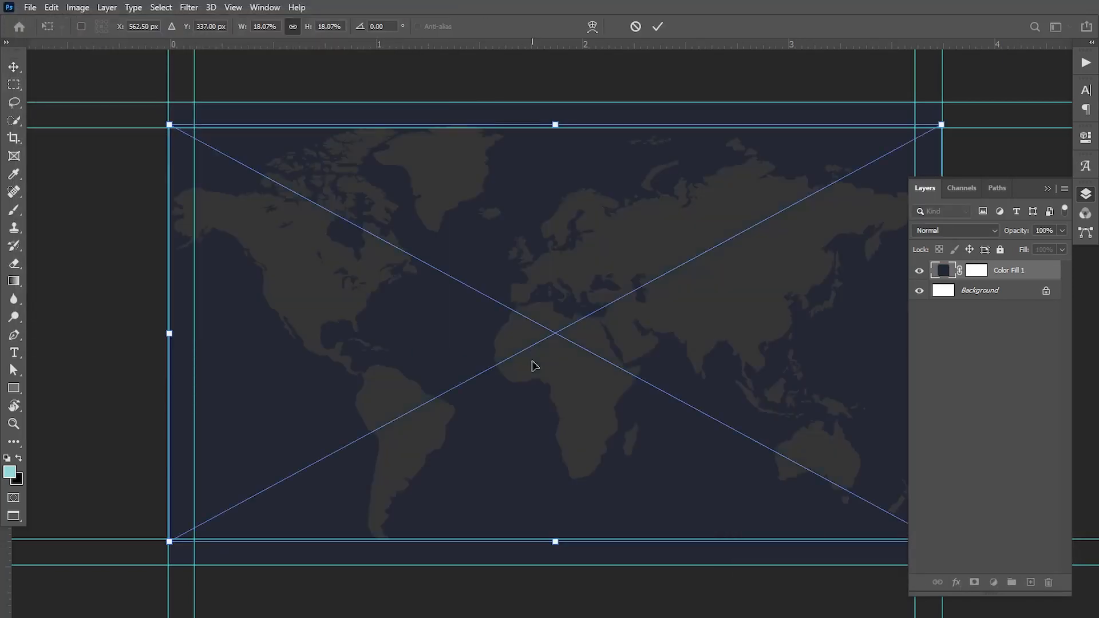
left_click_drag(602, 287, 601, 265)
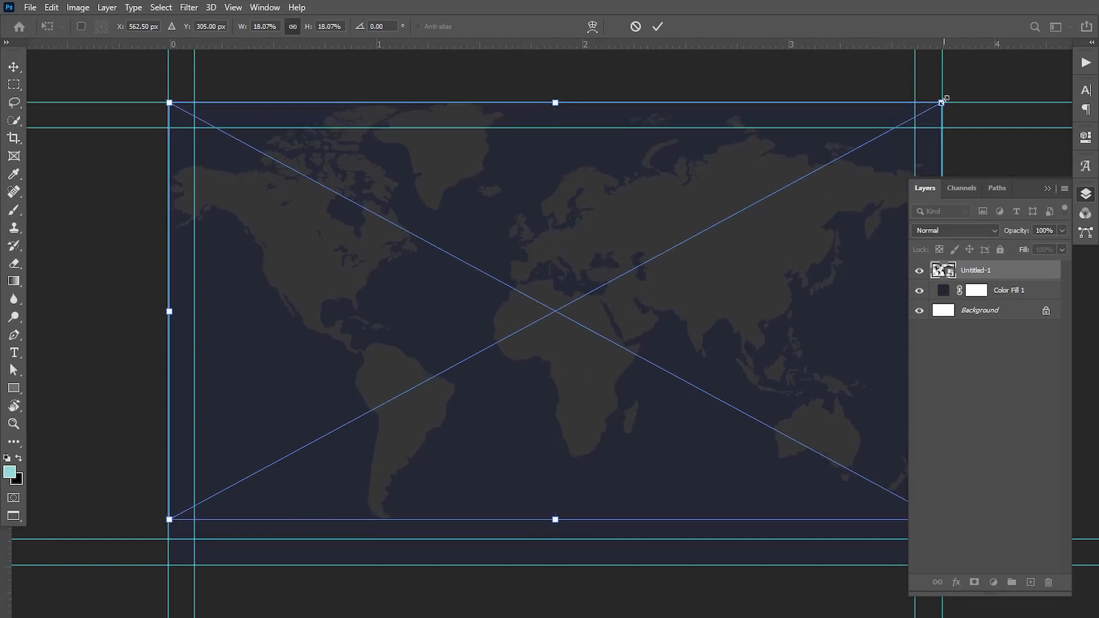
left_click_drag(942, 102, 943, 102)
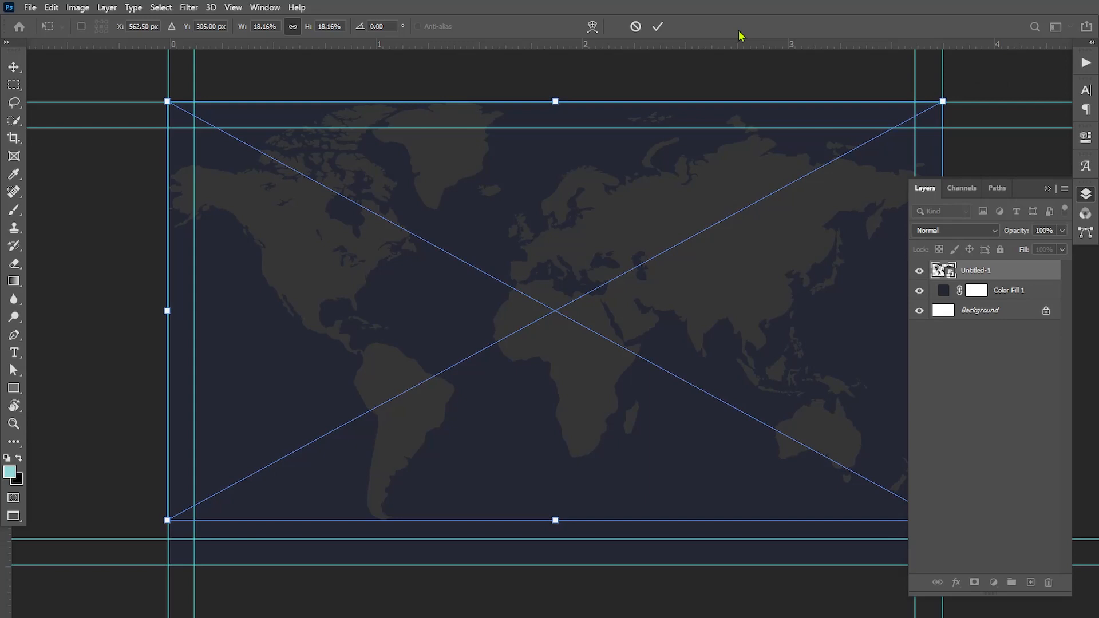
left_click(659, 27)
Set the world map layer to Screen blend mode at 14% opacity.
left_click(985, 230)
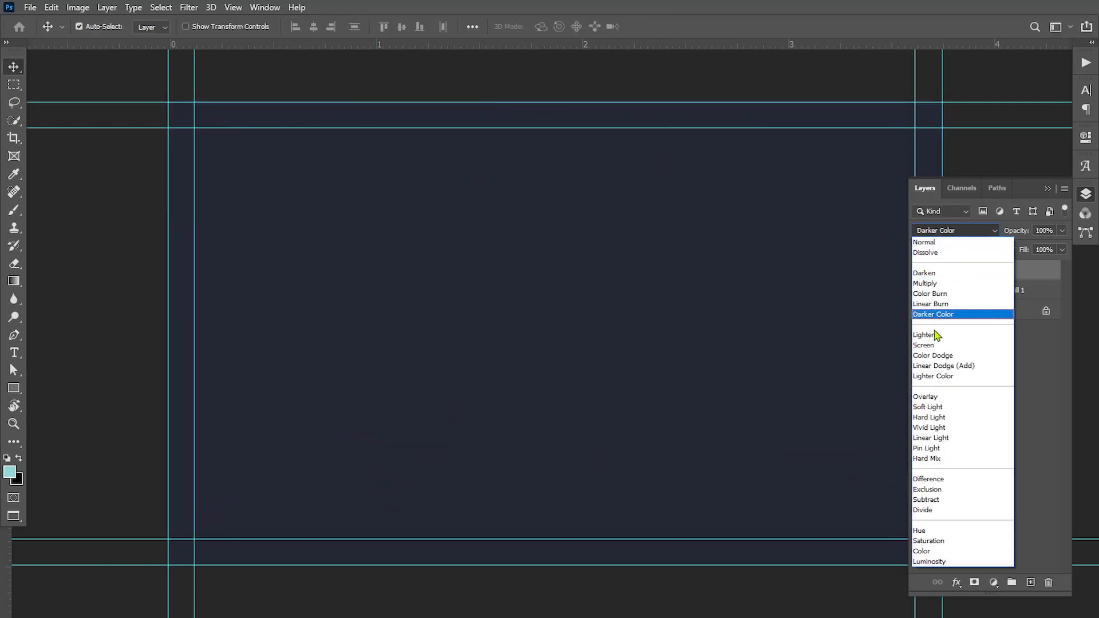
left_click(927, 346)
left_click(1028, 232)
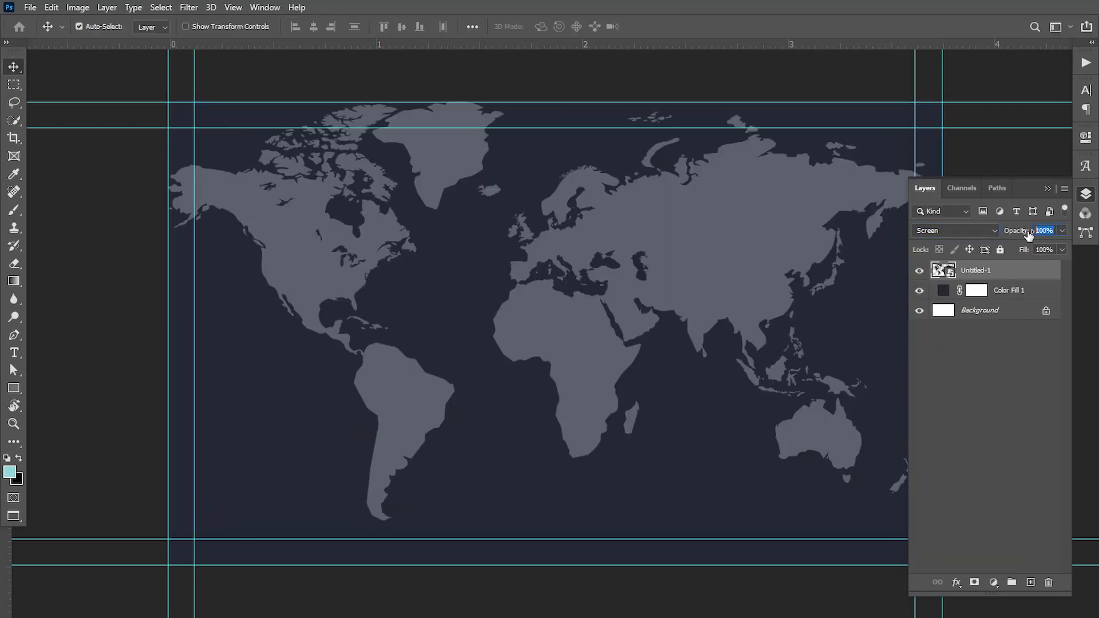
type("14")
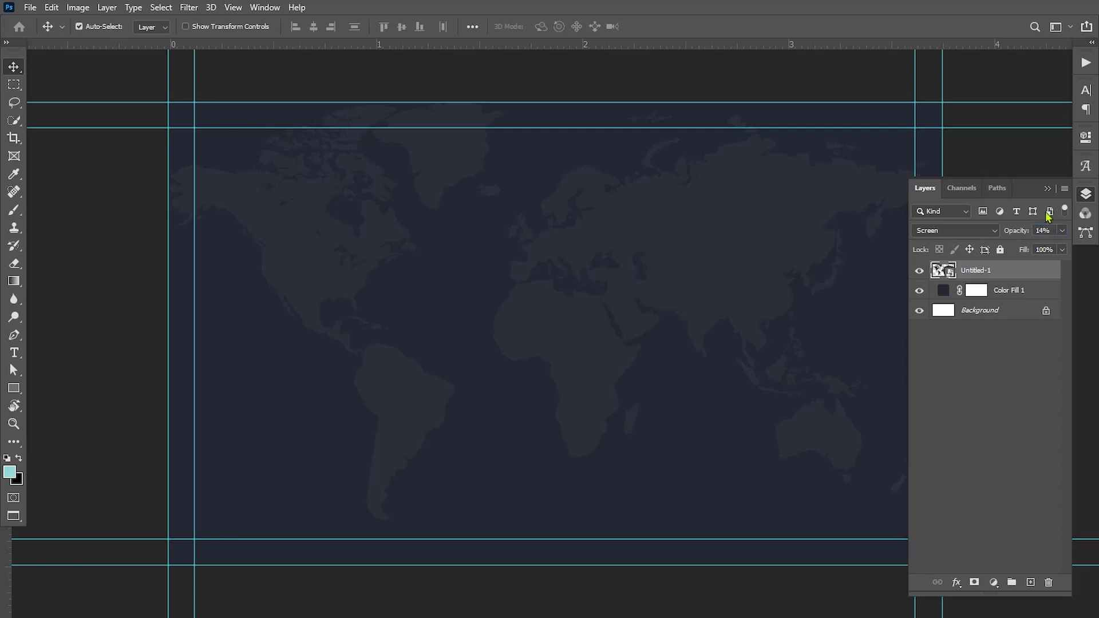
left_click(1047, 188)
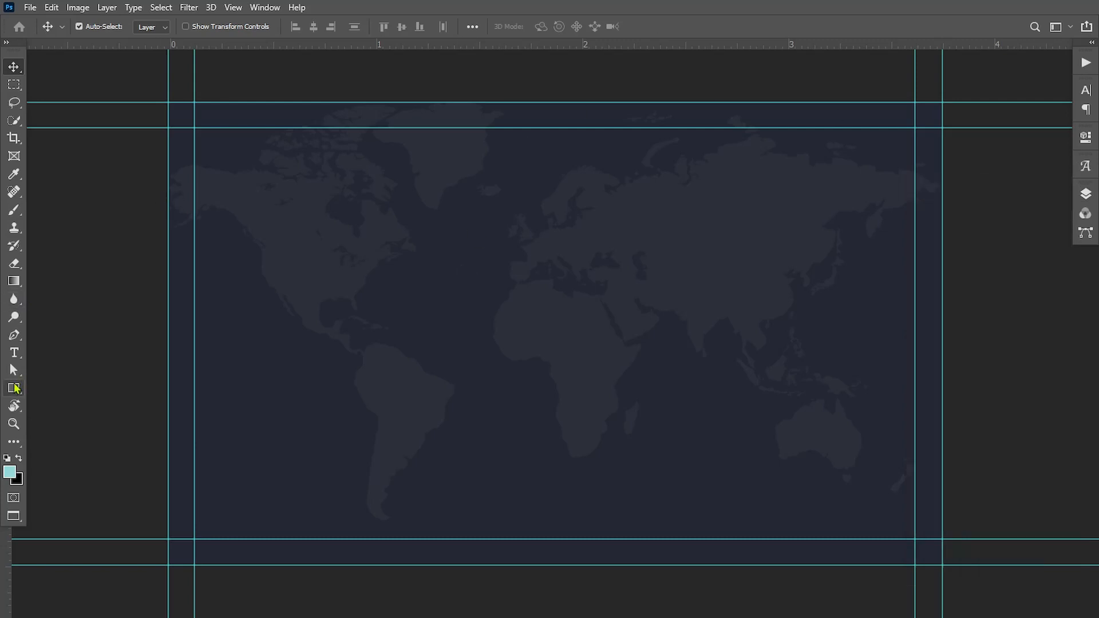
left_click(14, 388)
Draw a white rectangle band across the lower part of the card.
left_click_drag(158, 401, 1011, 578)
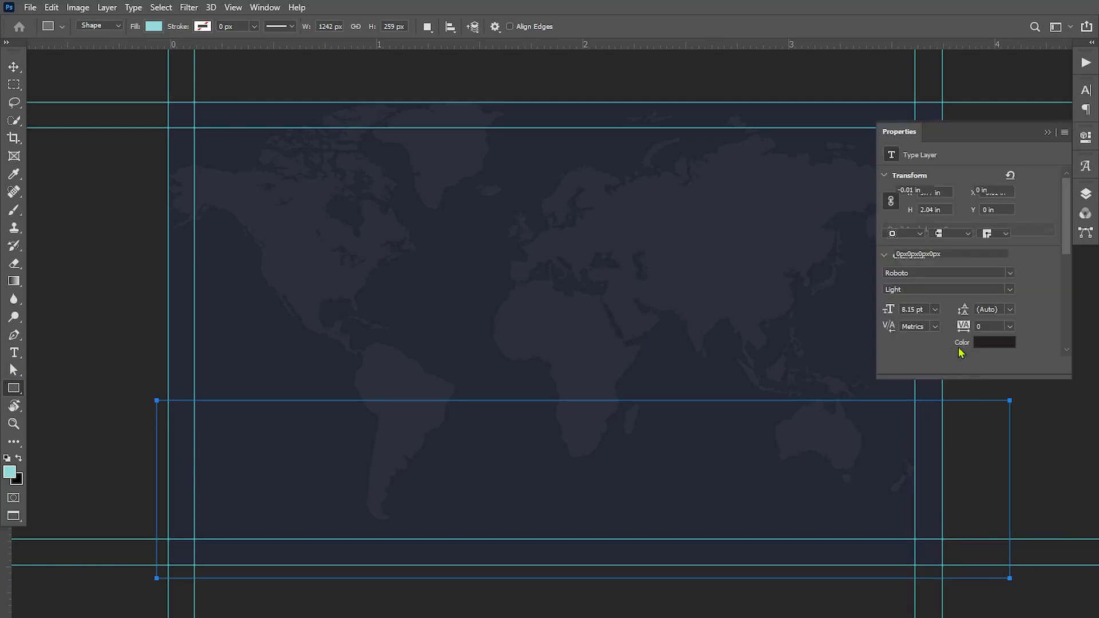
left_click(892, 219)
left_click(918, 292)
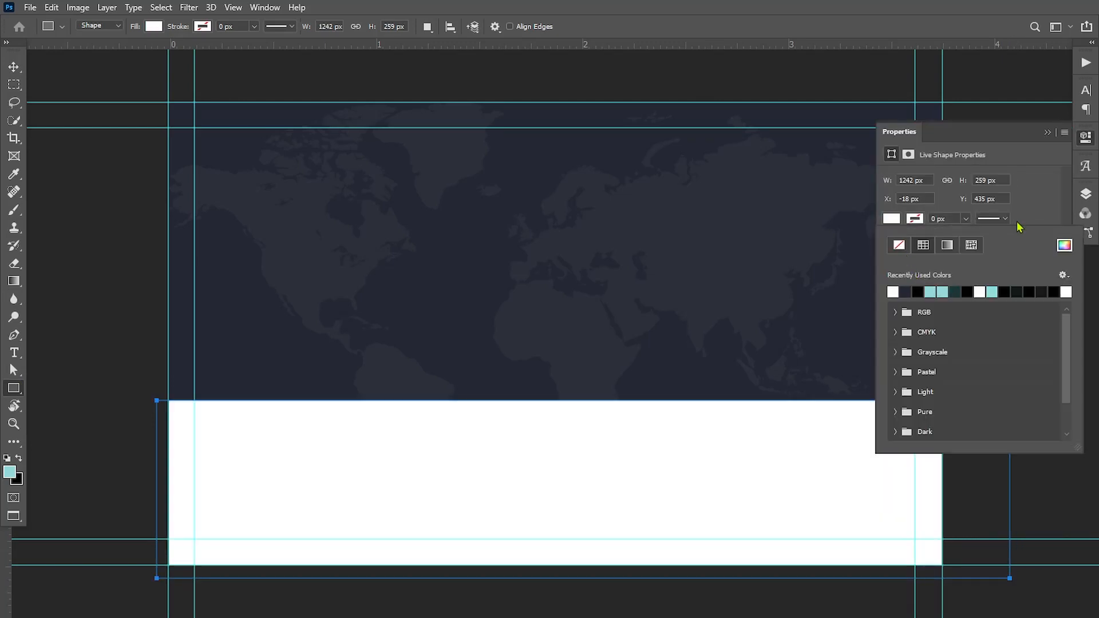
left_click(1048, 132)
left_click(1048, 132)
left_click(15, 70)
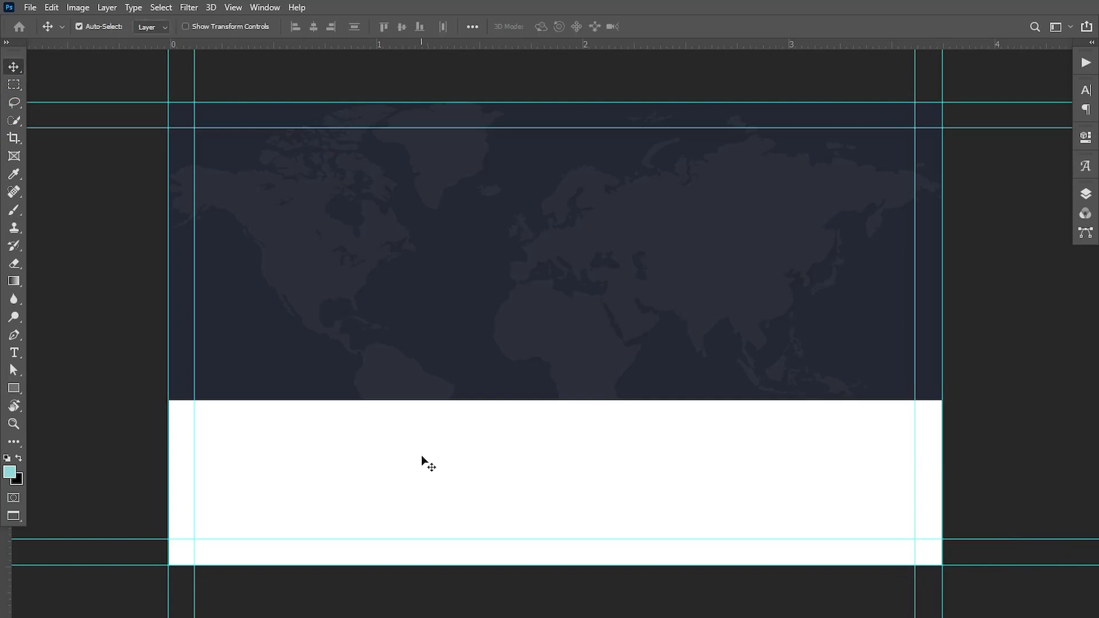
left_click_drag(422, 455, 423, 449)
Place the Untitled-3 logo embedded, scaled down and centred on the navy area.
left_click(29, 7)
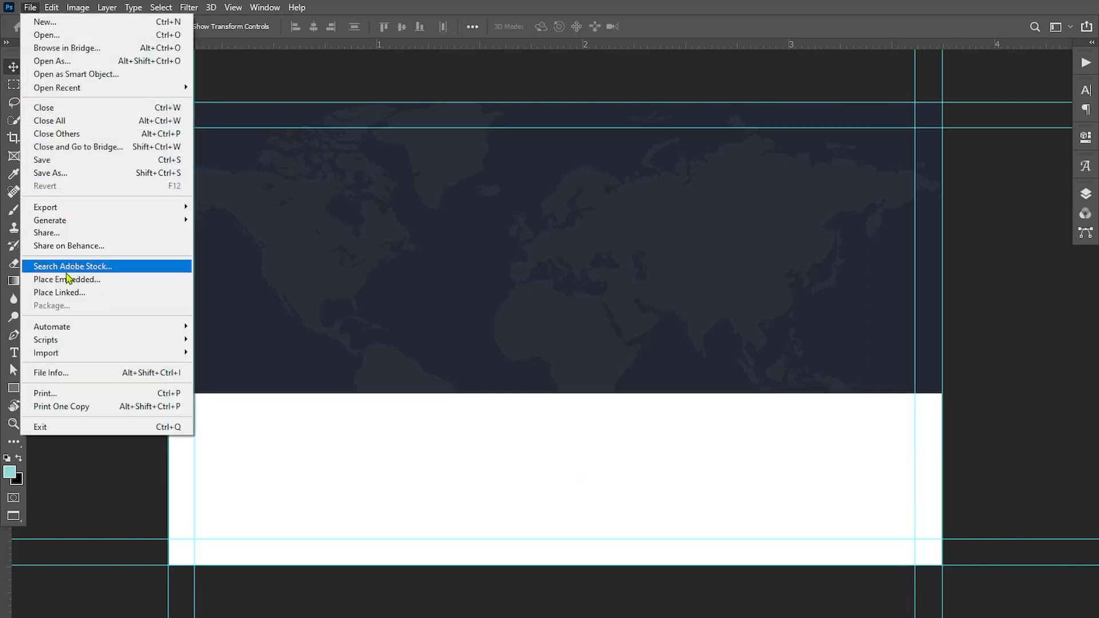
left_click(78, 213)
left_click(293, 146)
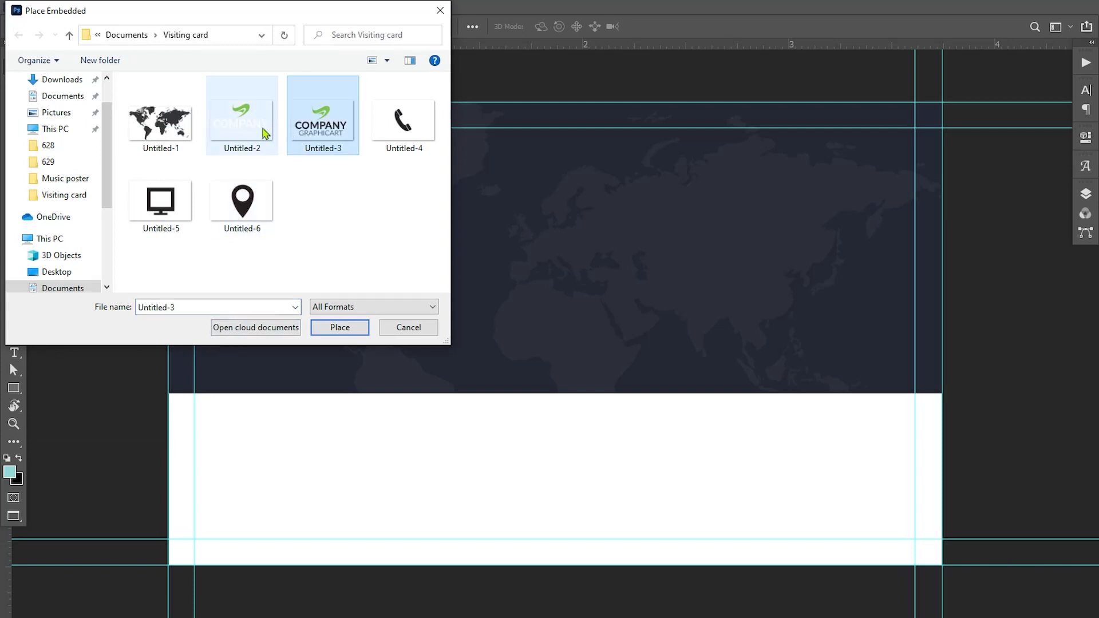
left_click(243, 129)
left_click(340, 327)
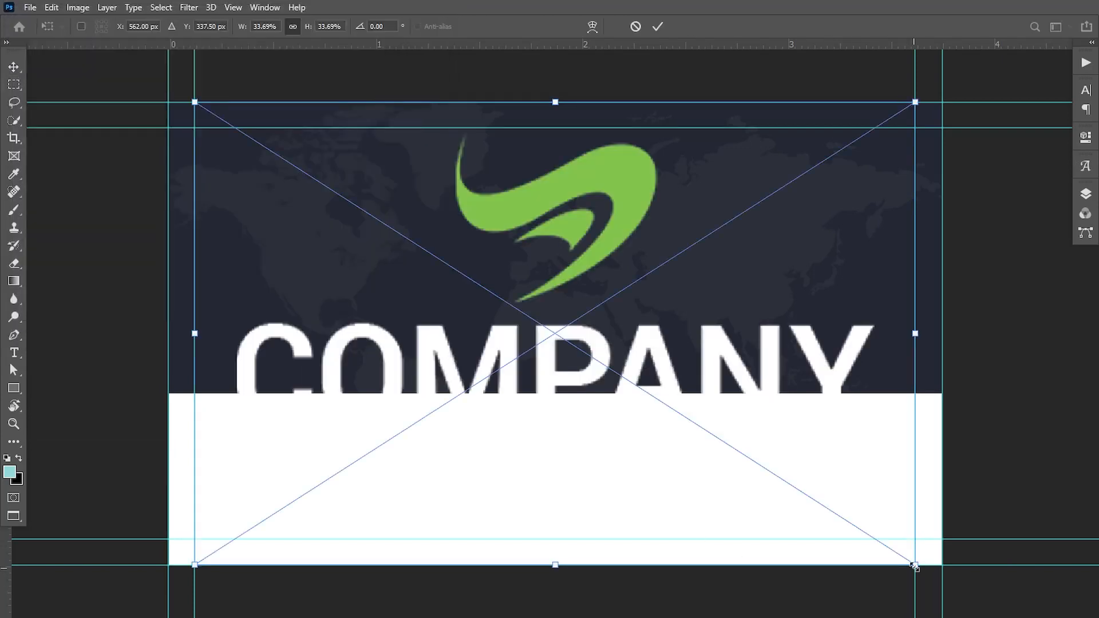
left_click_drag(914, 566, 670, 466)
left_click_drag(588, 358, 588, 286)
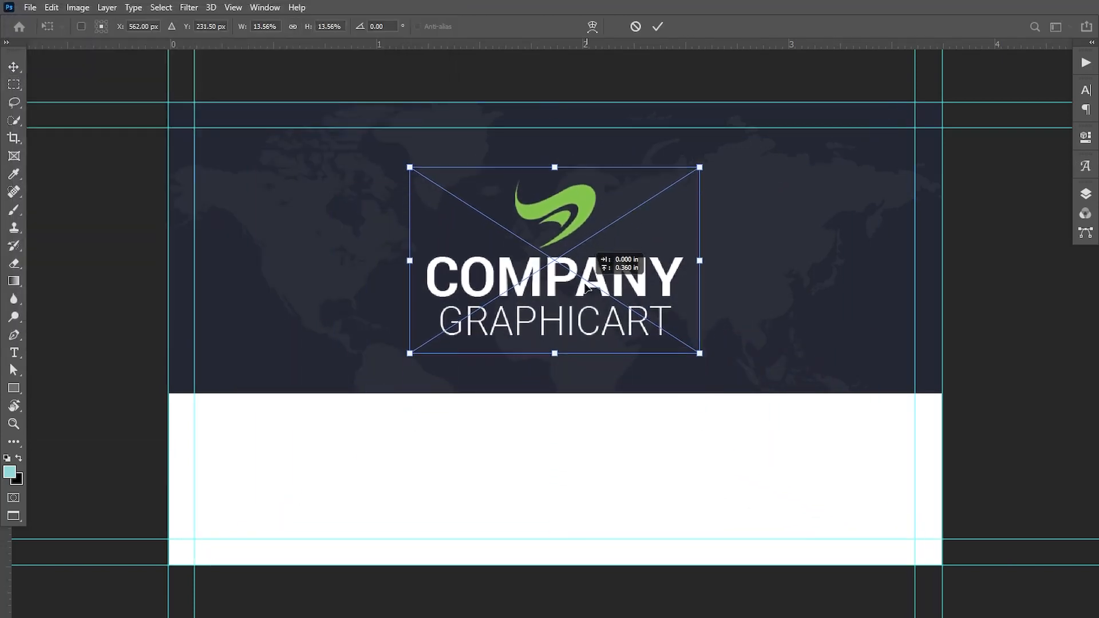
left_click(658, 26)
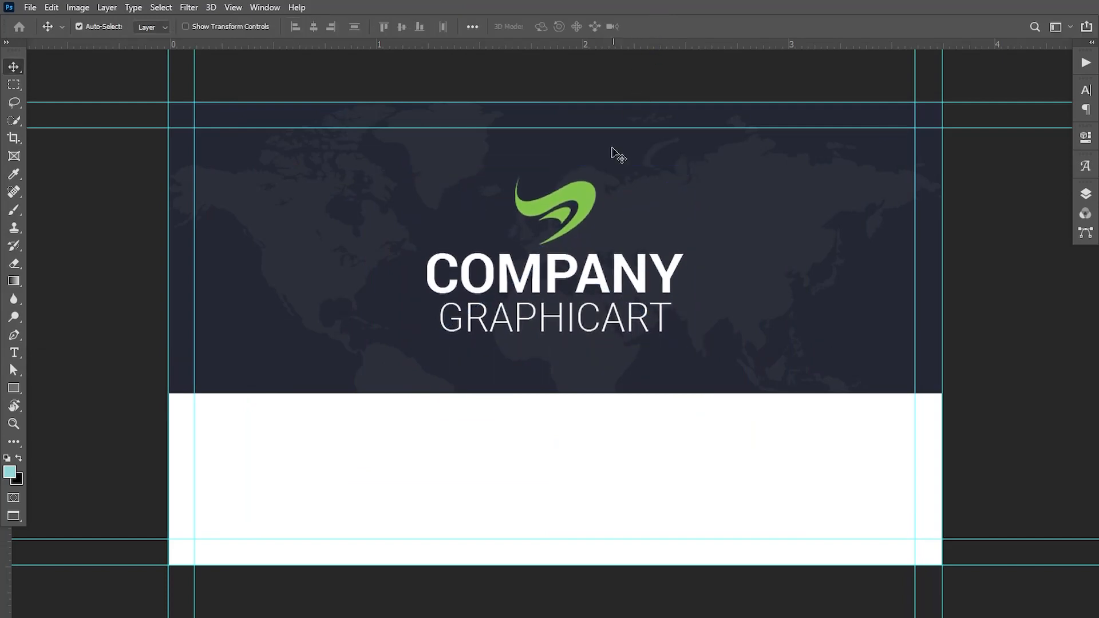
left_click_drag(583, 196, 583, 191)
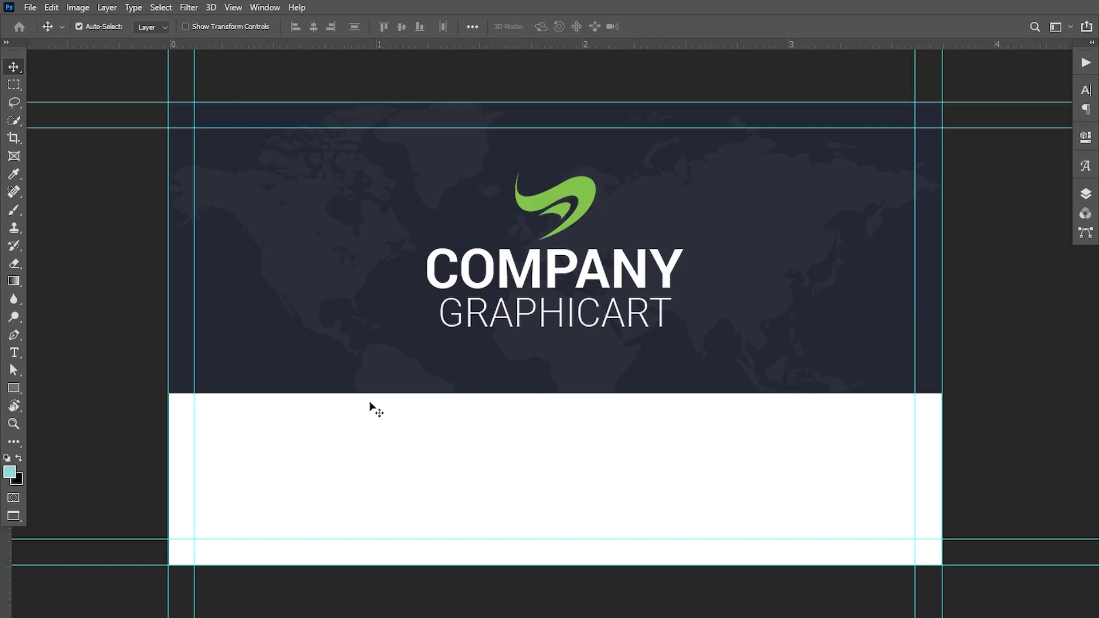
left_click(14, 352)
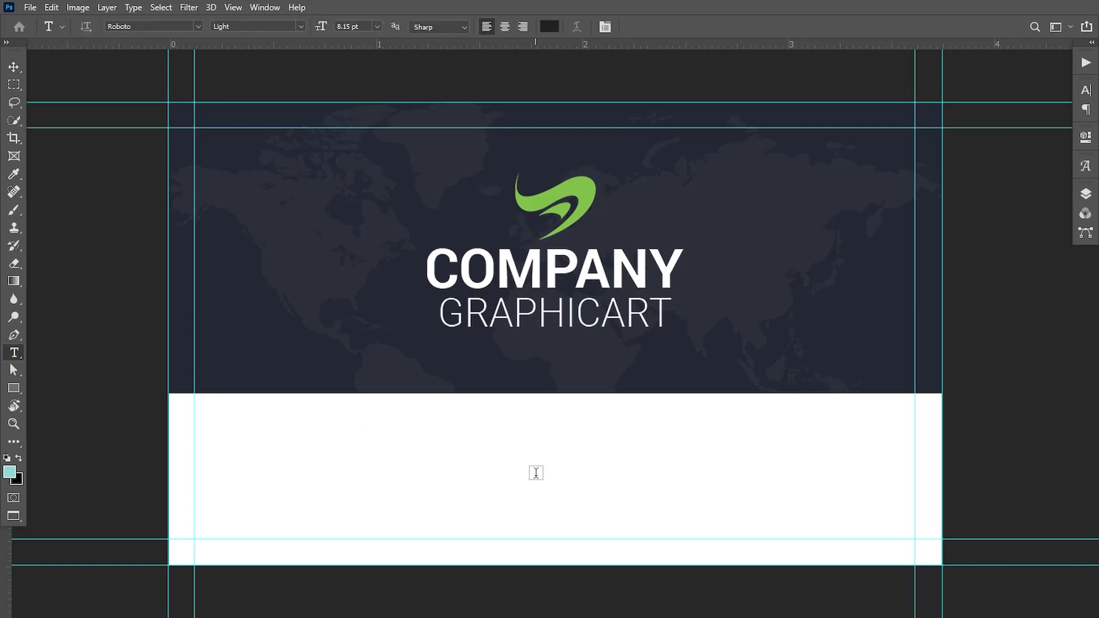
left_click(538, 473)
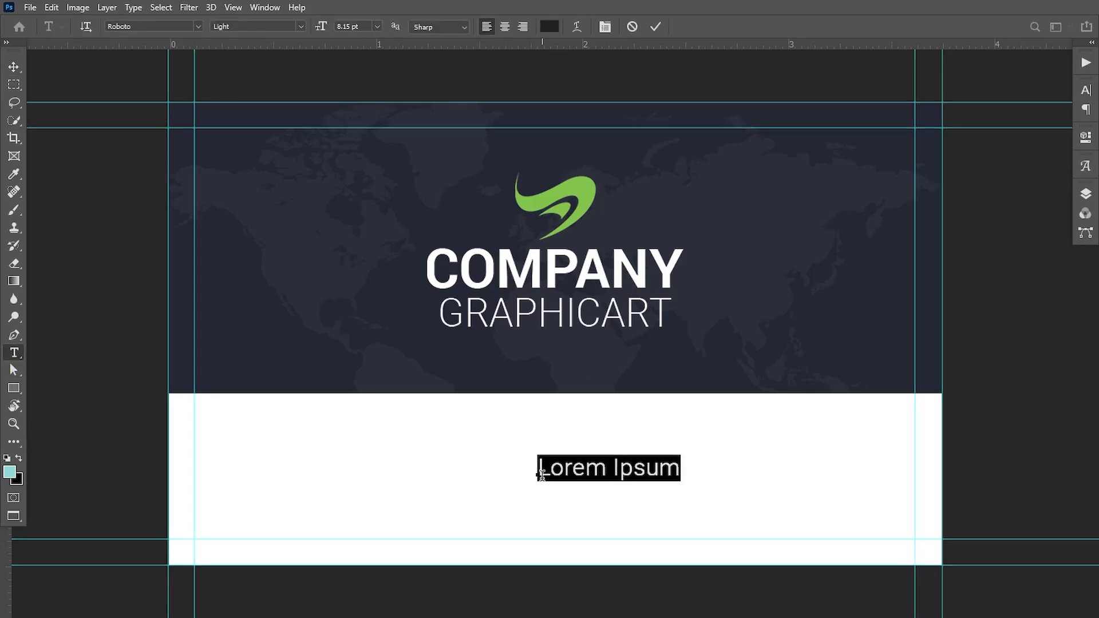
type("www.website.com")
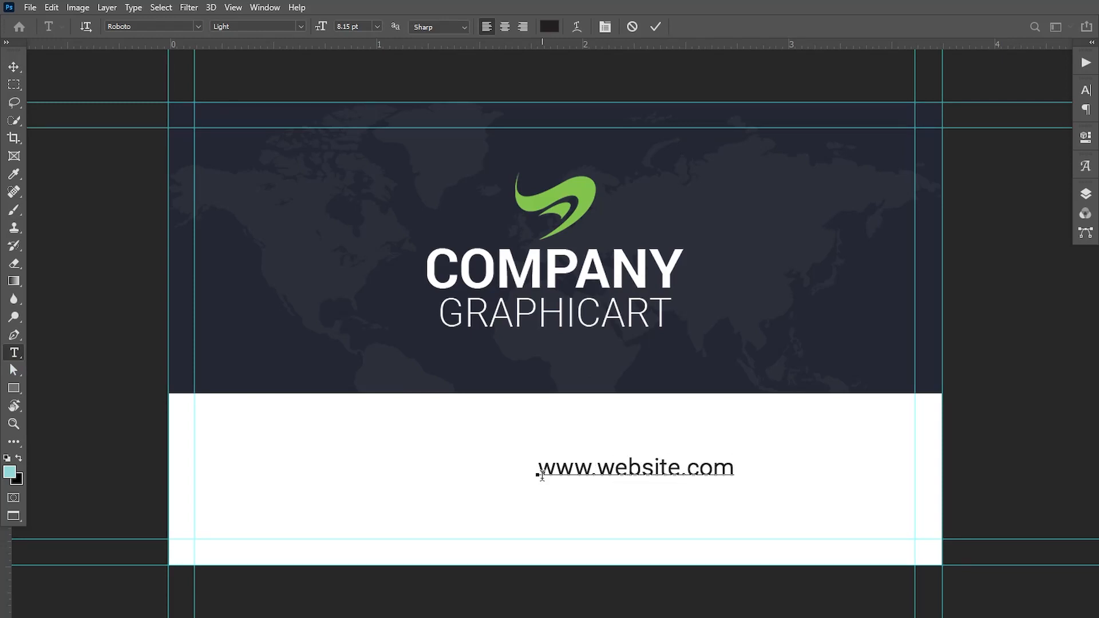
left_click_drag(544, 470, 776, 471)
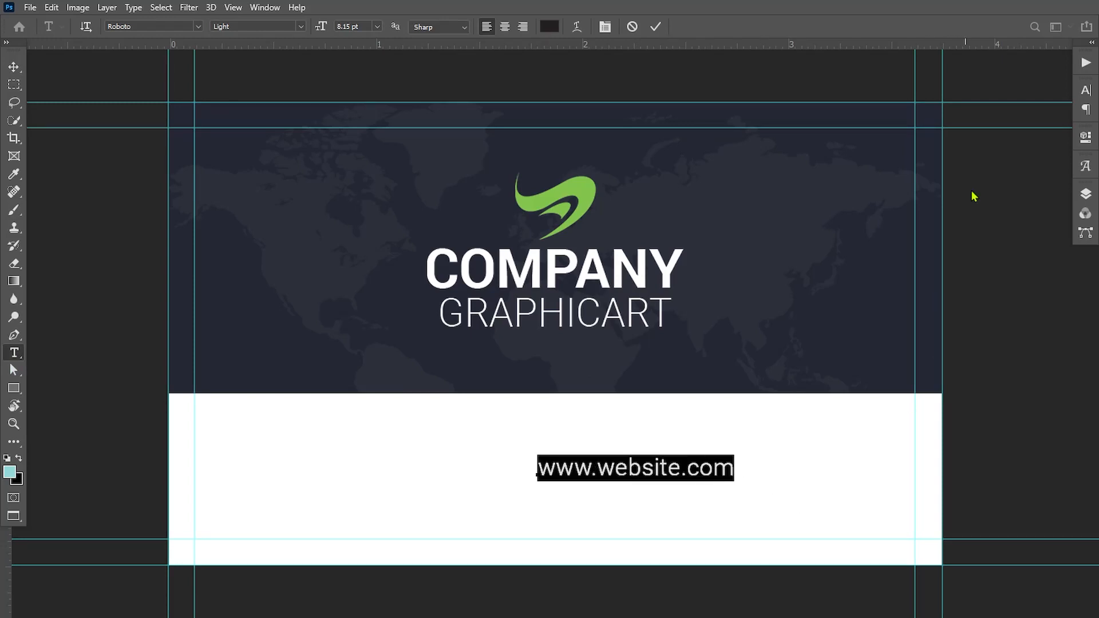
left_click(1086, 89)
left_click(1064, 142)
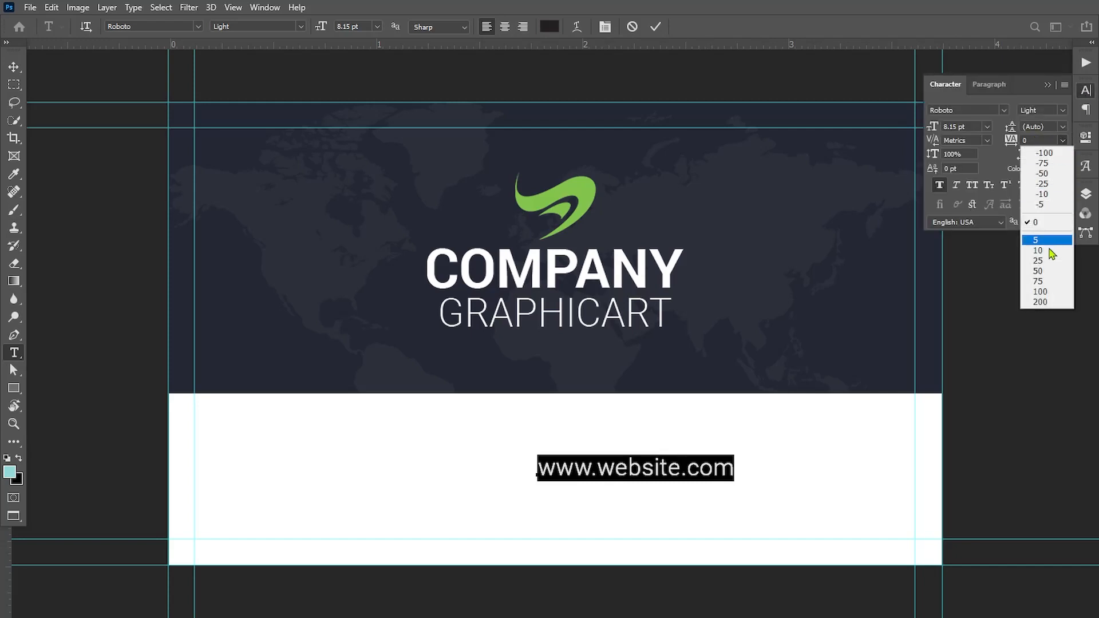
left_click(1048, 267)
left_click(13, 67)
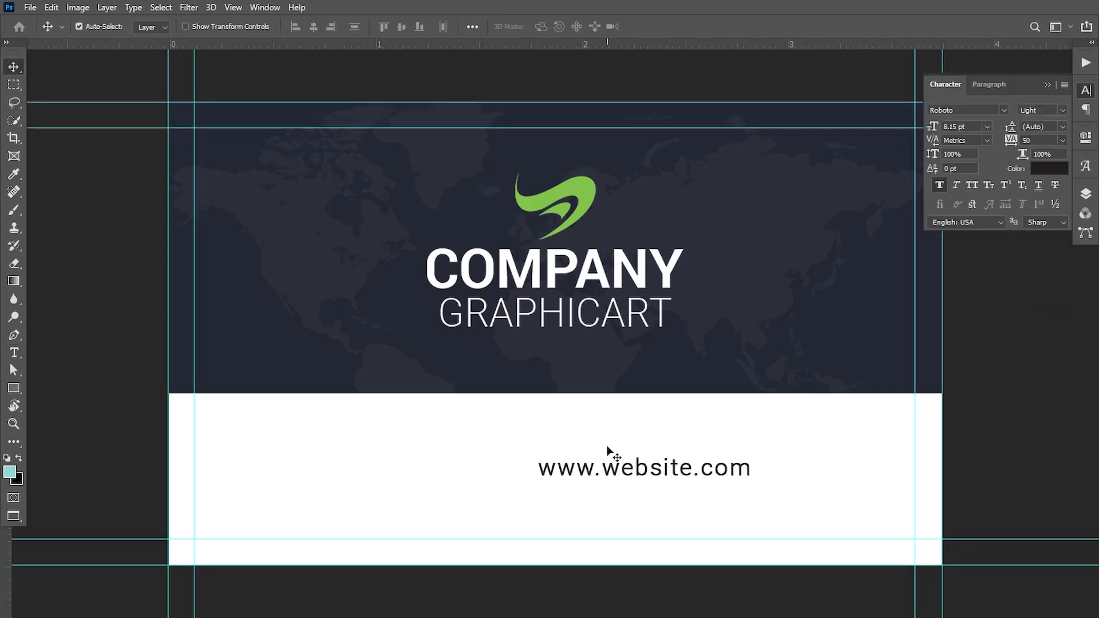
left_click_drag(641, 474, 556, 470)
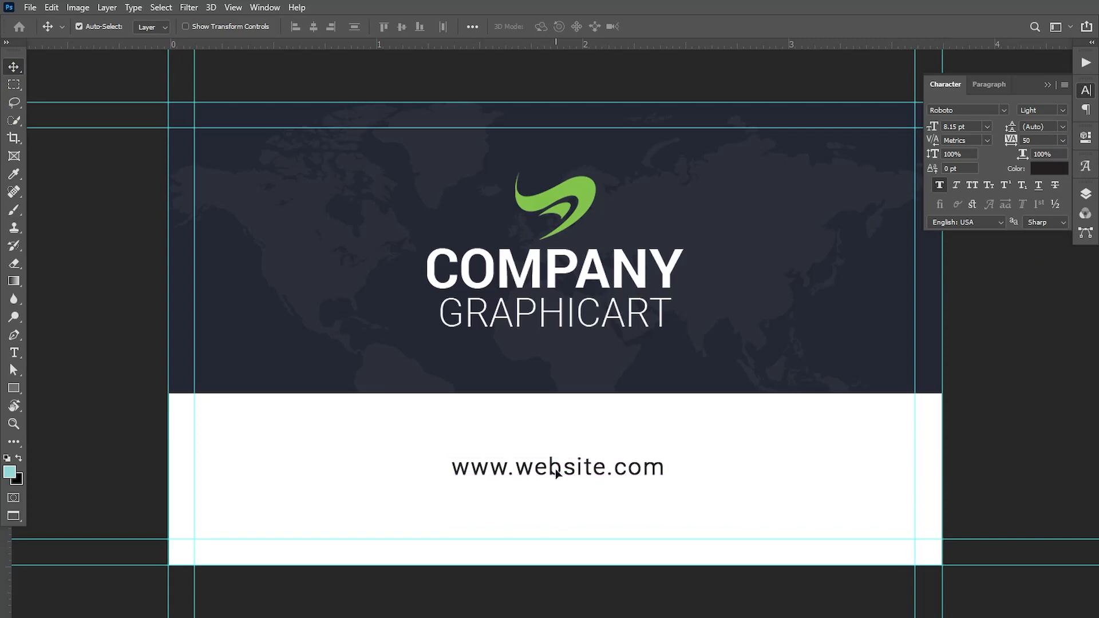
Set the website text to 7 pt and centre it horizontally.
left_click(13, 355)
triple_click(453, 467)
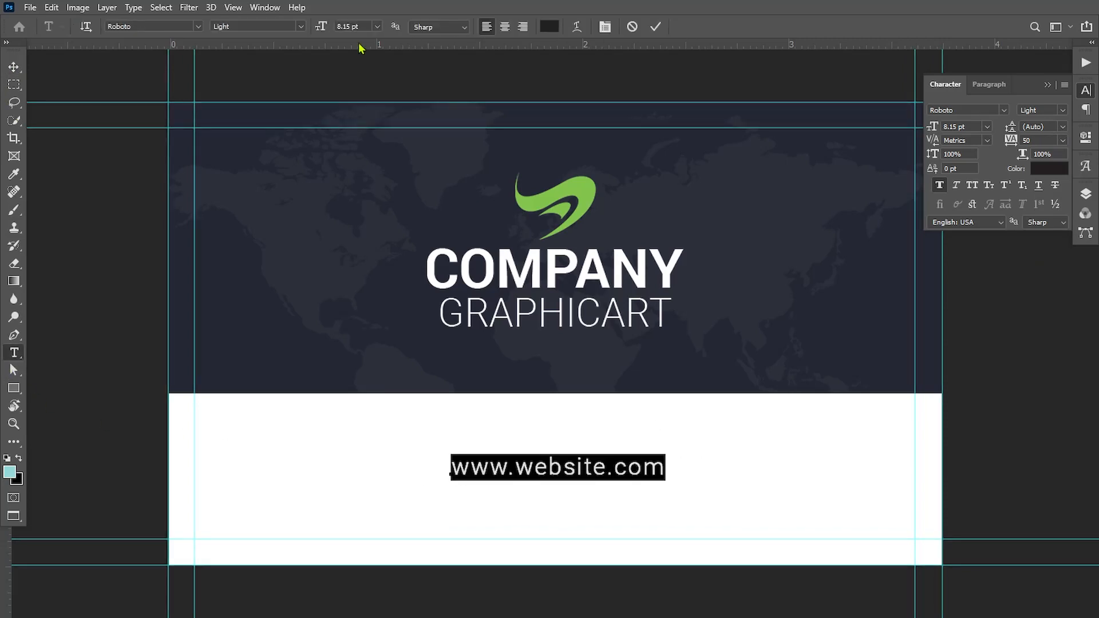
type("7")
key("Return")
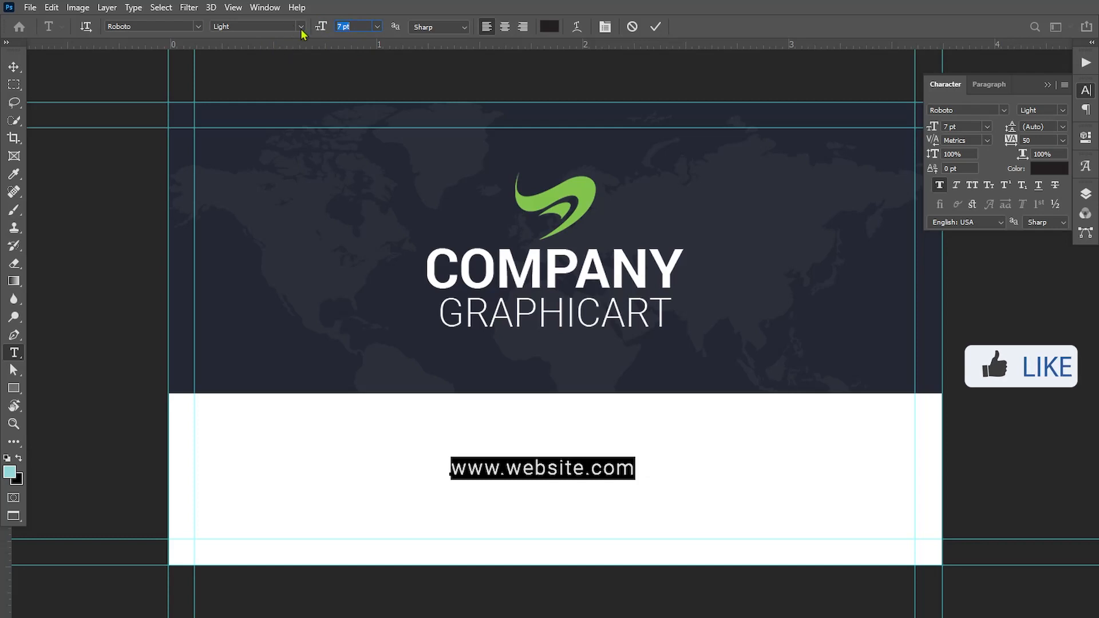
left_click(12, 67)
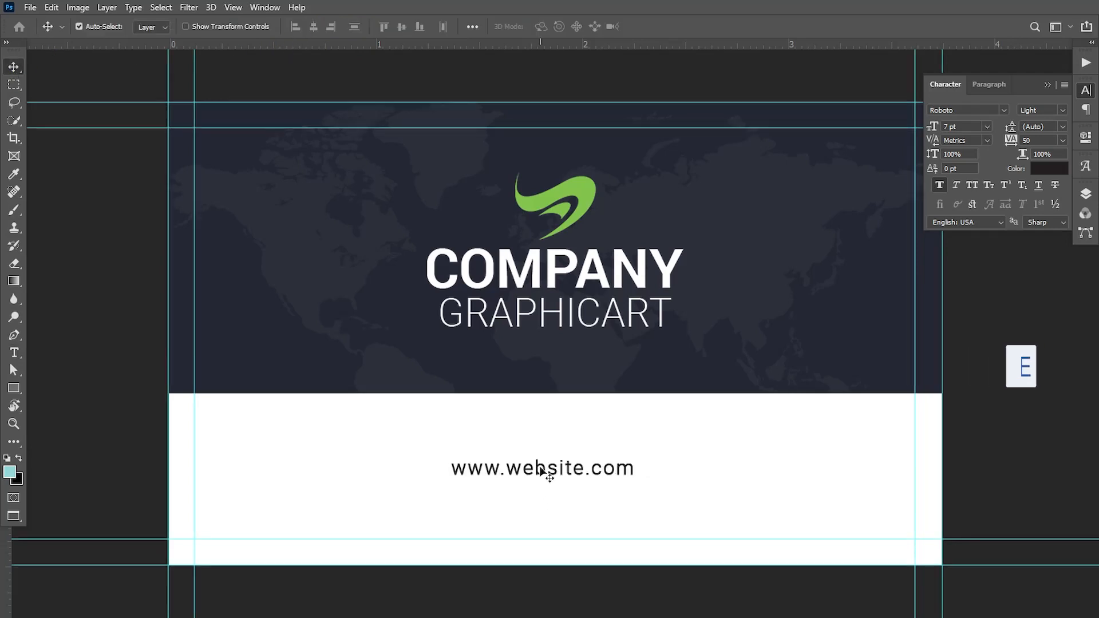
left_click_drag(540, 466, 550, 472)
left_click(13, 388)
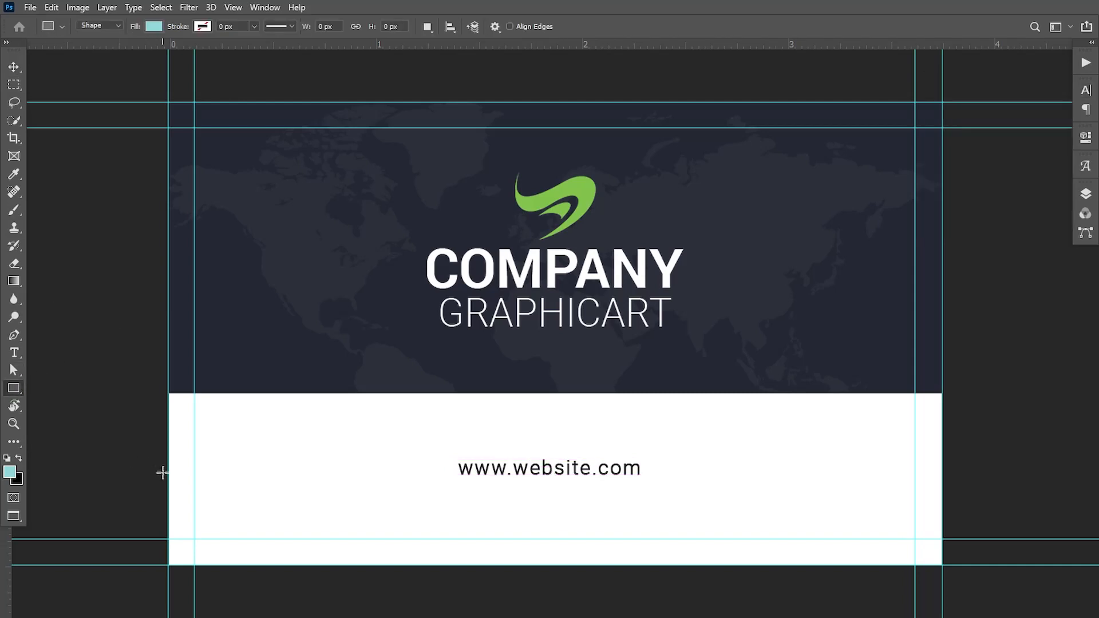
left_click_drag(156, 466, 392, 467)
key("v")
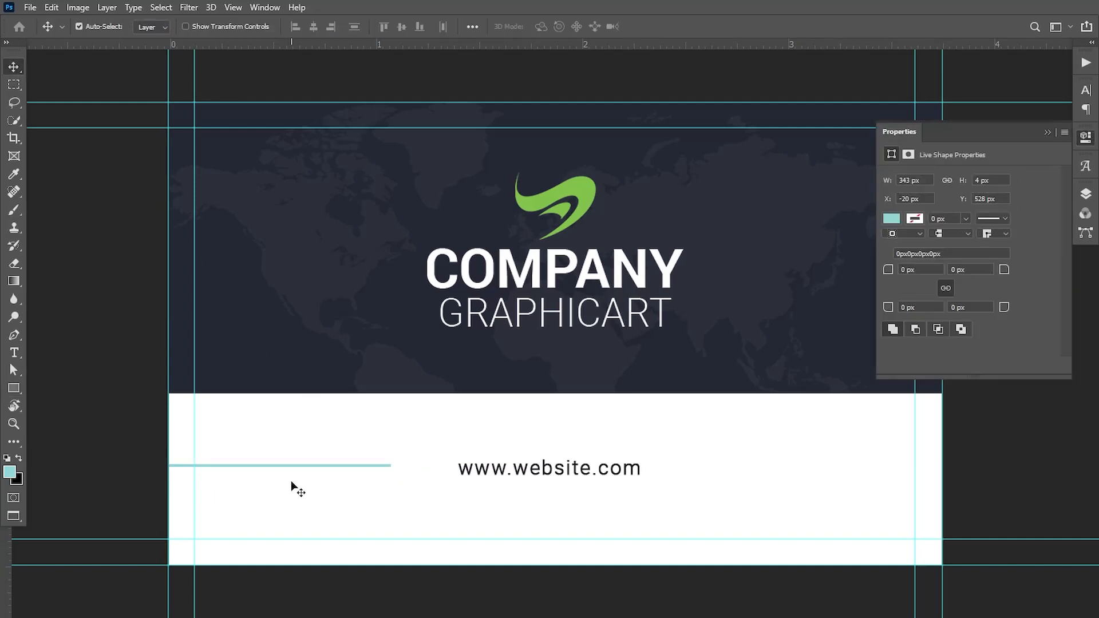
left_click_drag(293, 466, 850, 475)
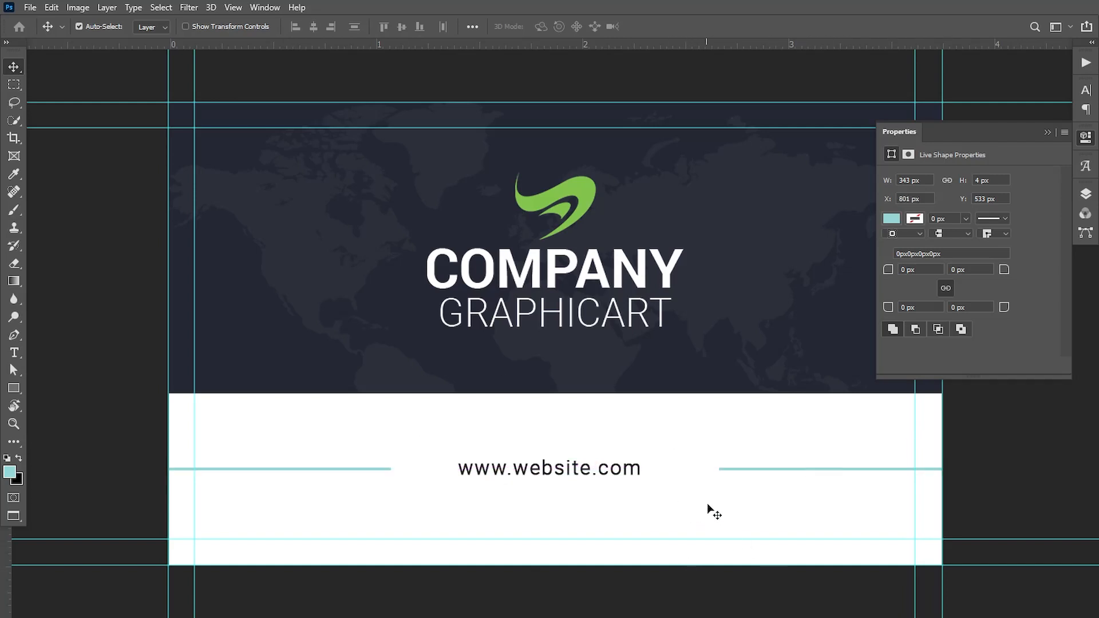
left_click_drag(748, 471, 737, 468)
Fill both side lines with the dark navy swatch.
left_click(891, 219)
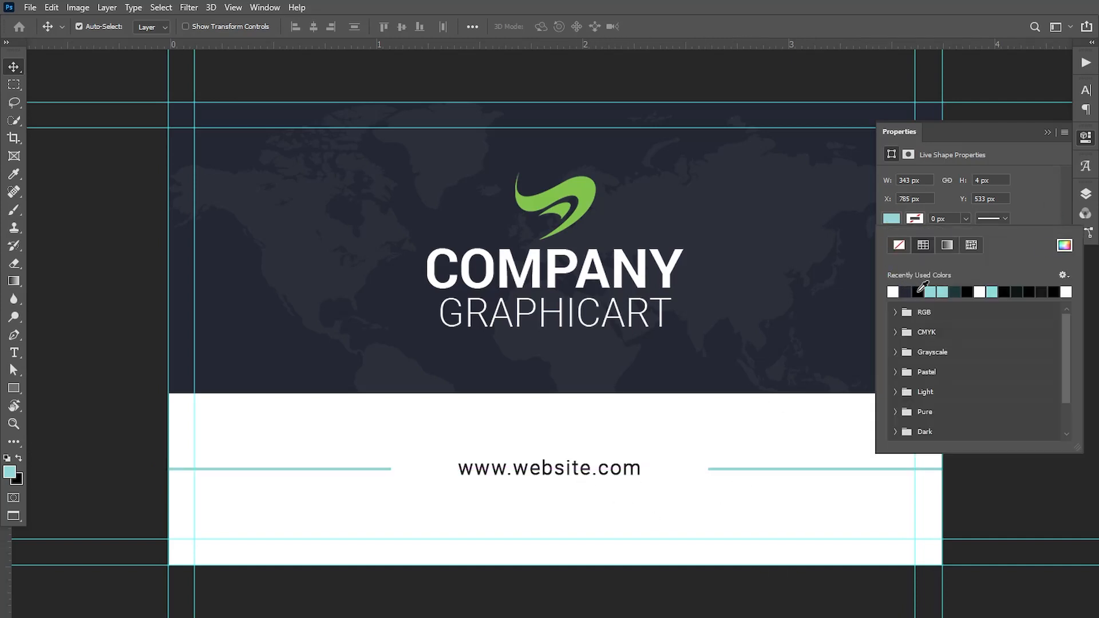
left_click(906, 292)
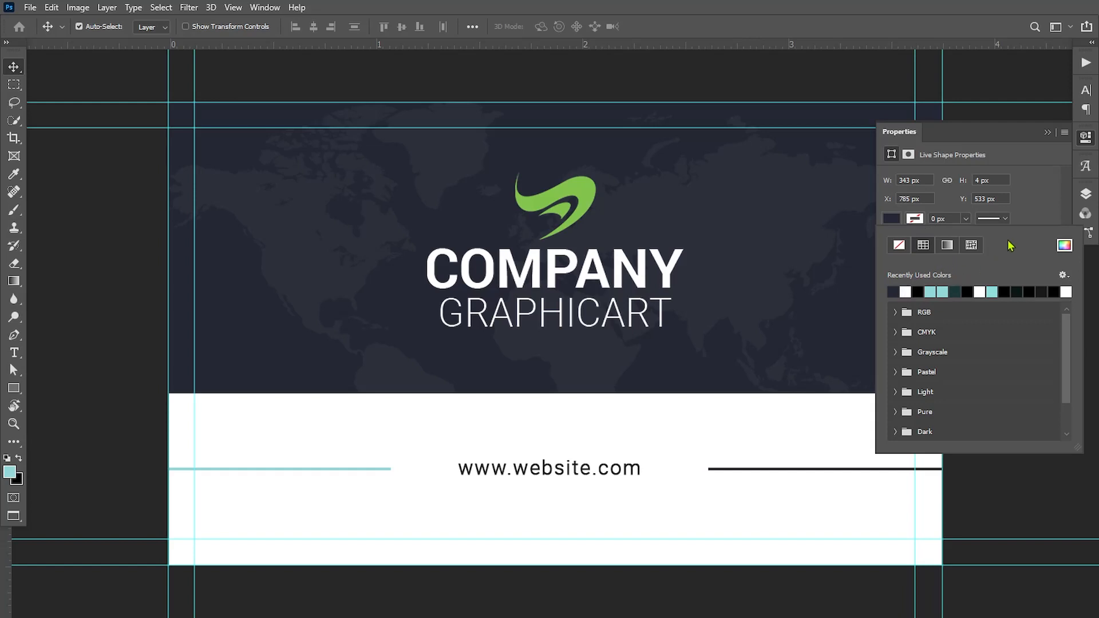
left_click(1086, 195)
left_click(951, 294)
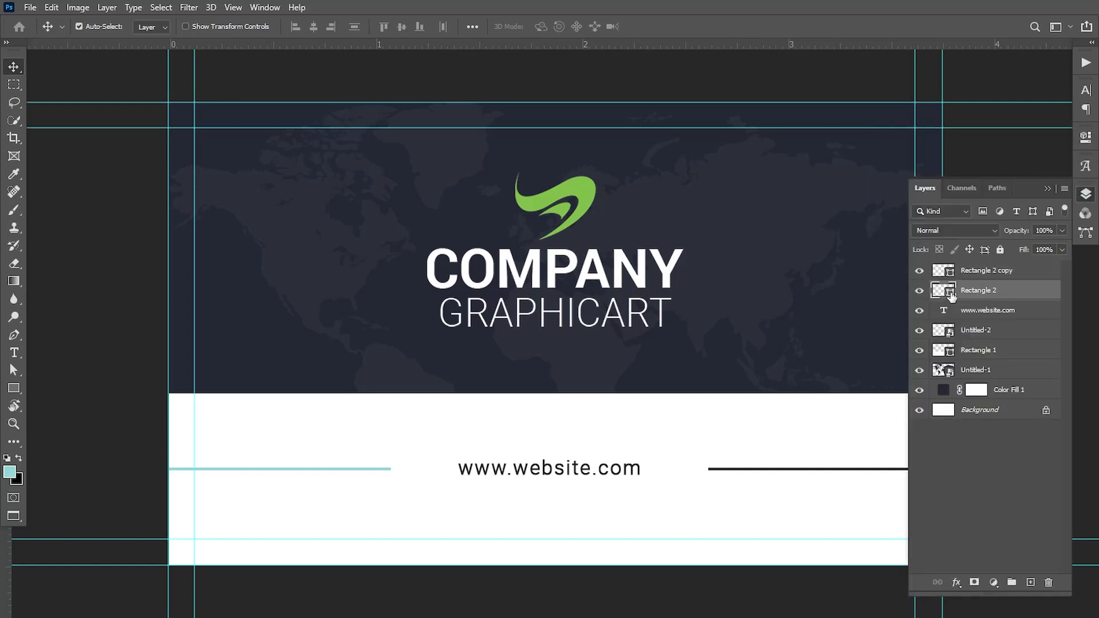
left_click(1086, 137)
left_click(891, 219)
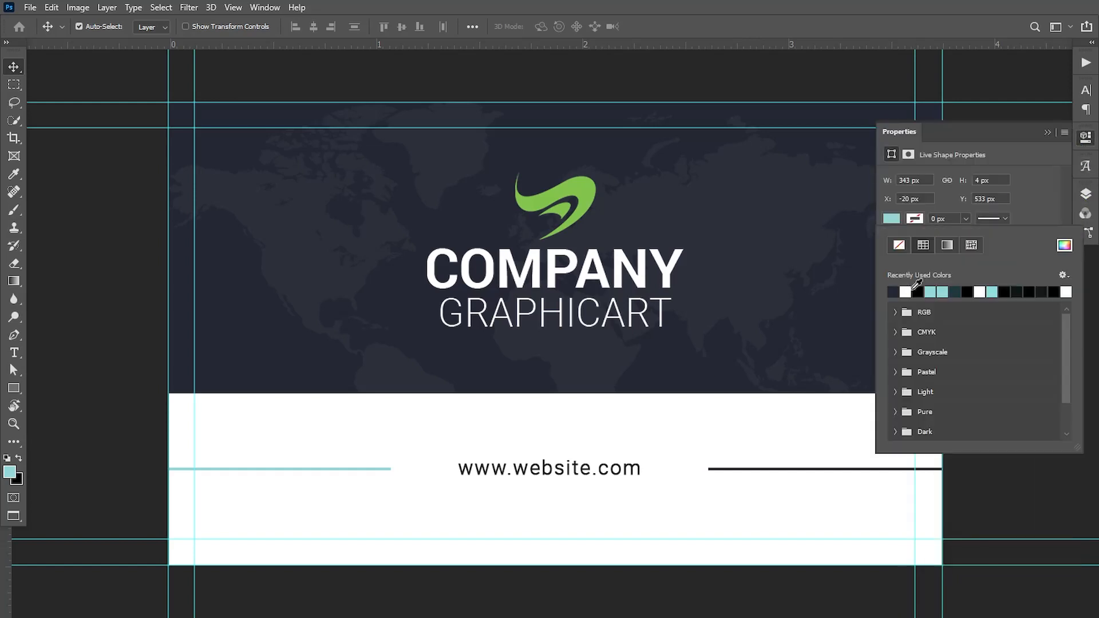
left_click(894, 292)
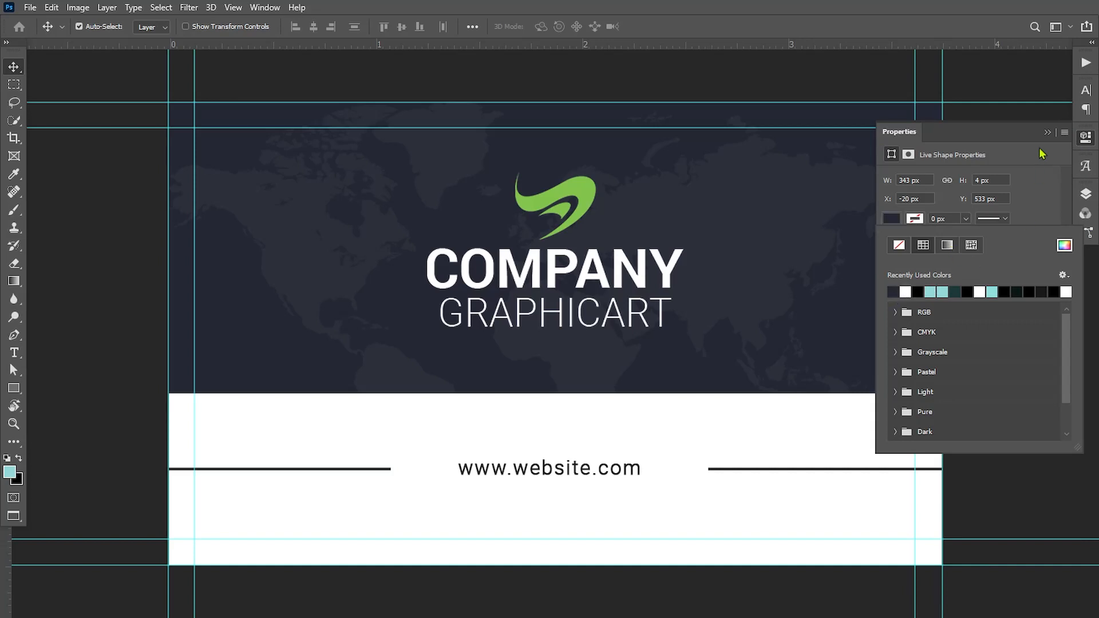
left_click(1048, 133)
left_click(20, 353)
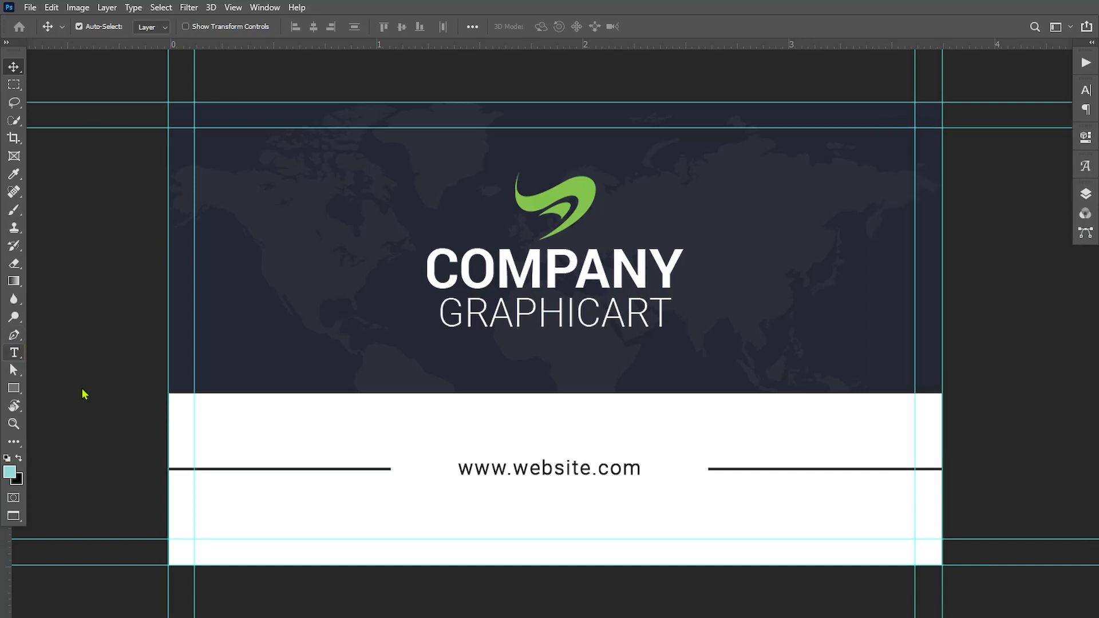
triple_click(461, 471)
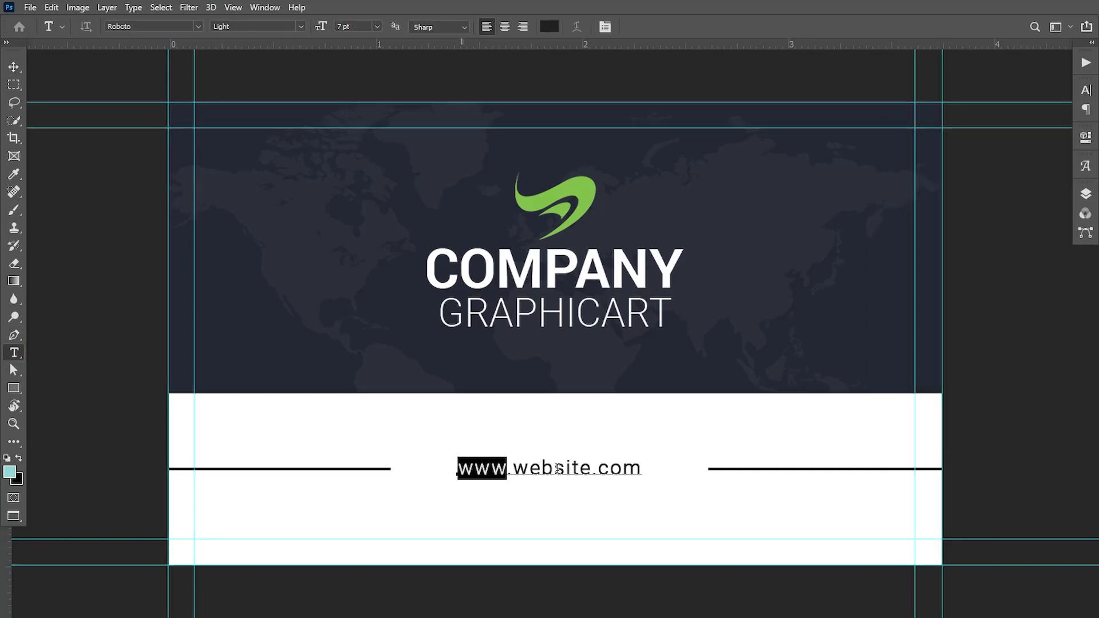
left_click(13, 475)
left_click(216, 321)
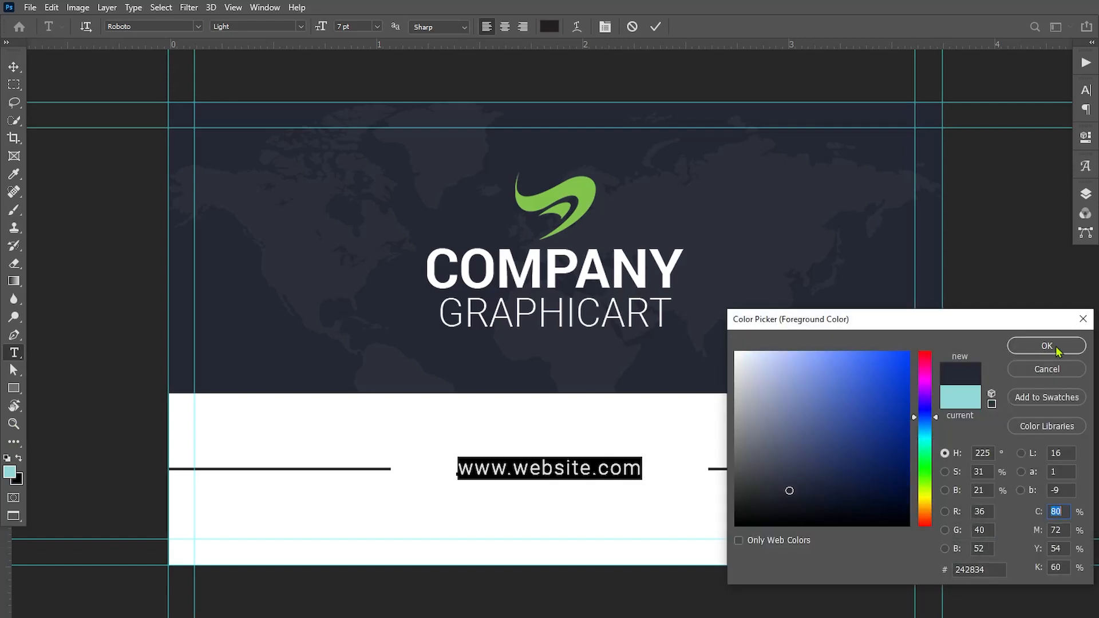
left_click(1047, 346)
left_click(14, 67)
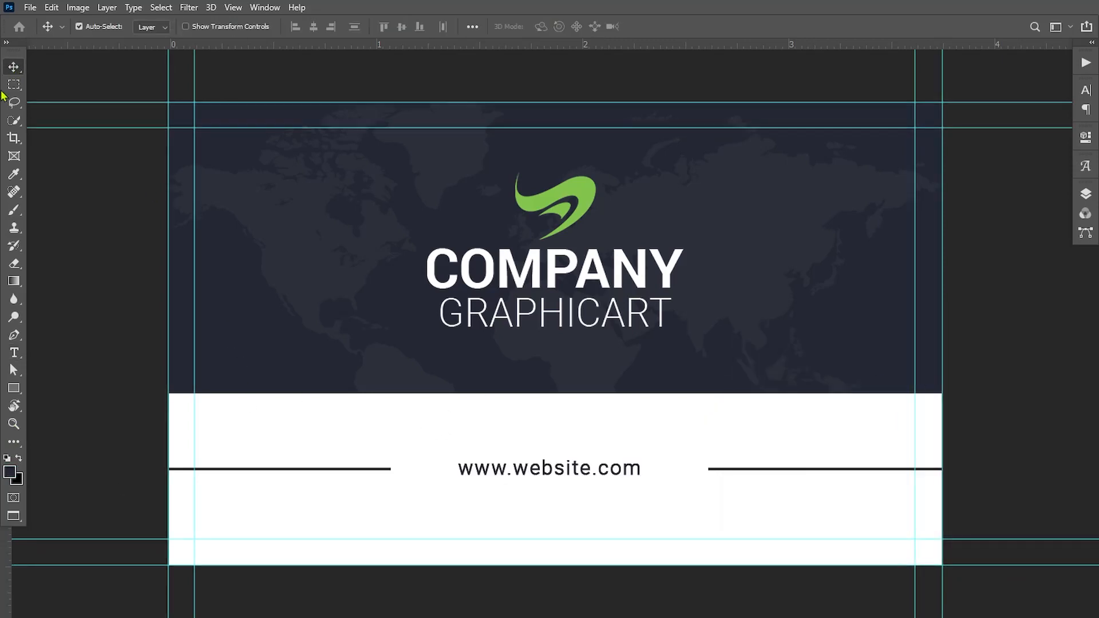
Group all front layers down to Color Fill 1 into a group named Front.
left_click(1085, 194)
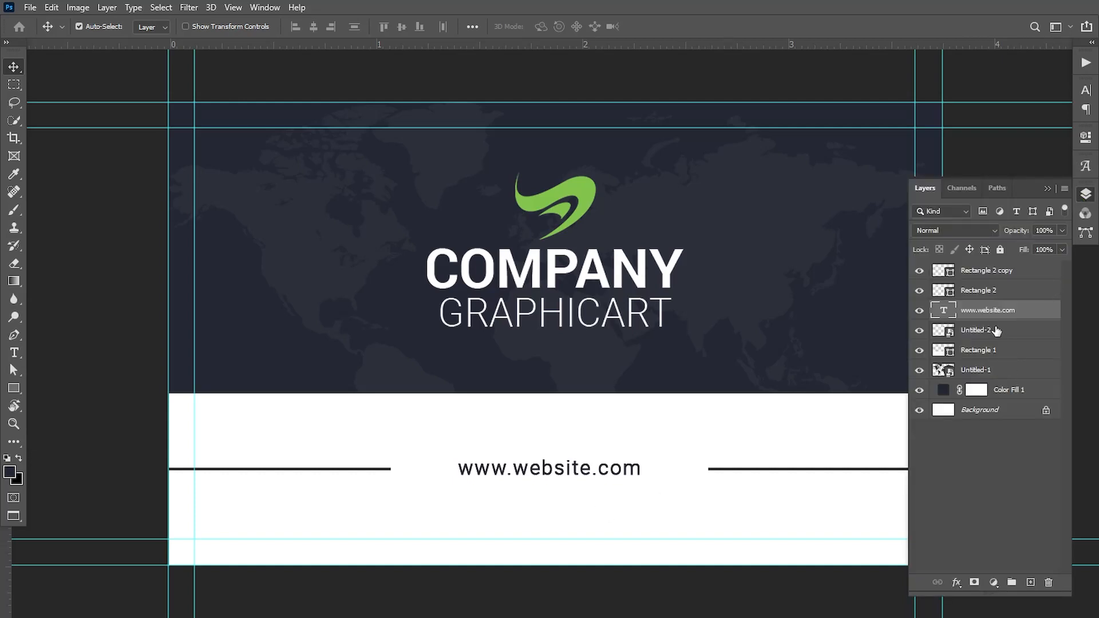
left_click(1048, 293)
left_click(1045, 275, "ctrl")
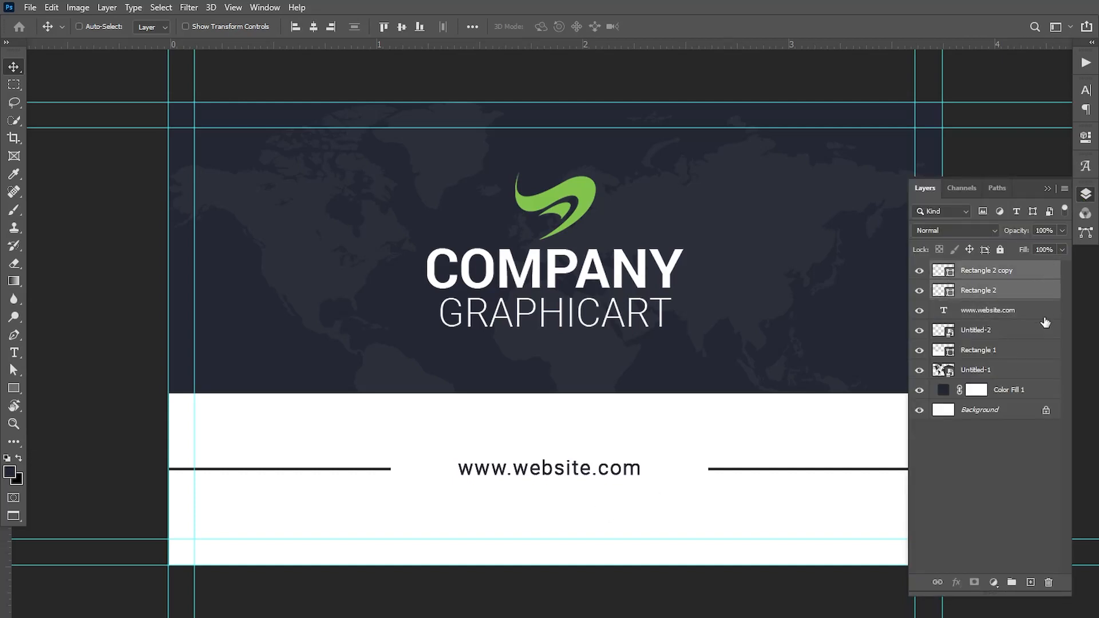
left_click(1044, 314, "ctrl")
left_click(1044, 331, "ctrl")
left_click(1043, 351, "ctrl")
left_click(1042, 370, "ctrl")
left_click(1043, 391, "ctrl")
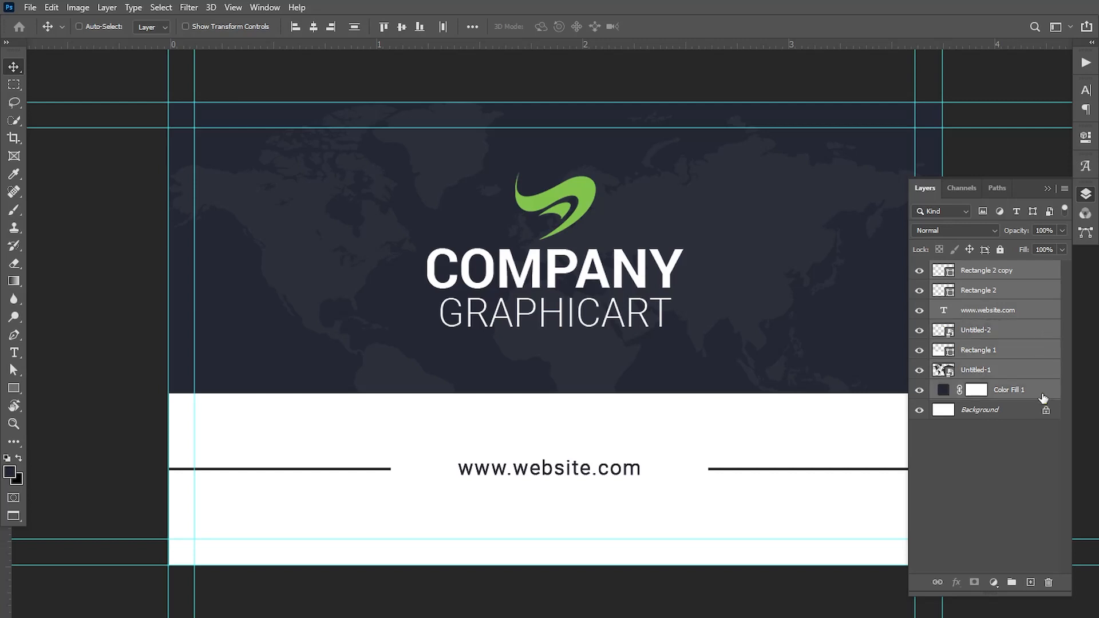
left_click_drag(1020, 363, 1012, 582)
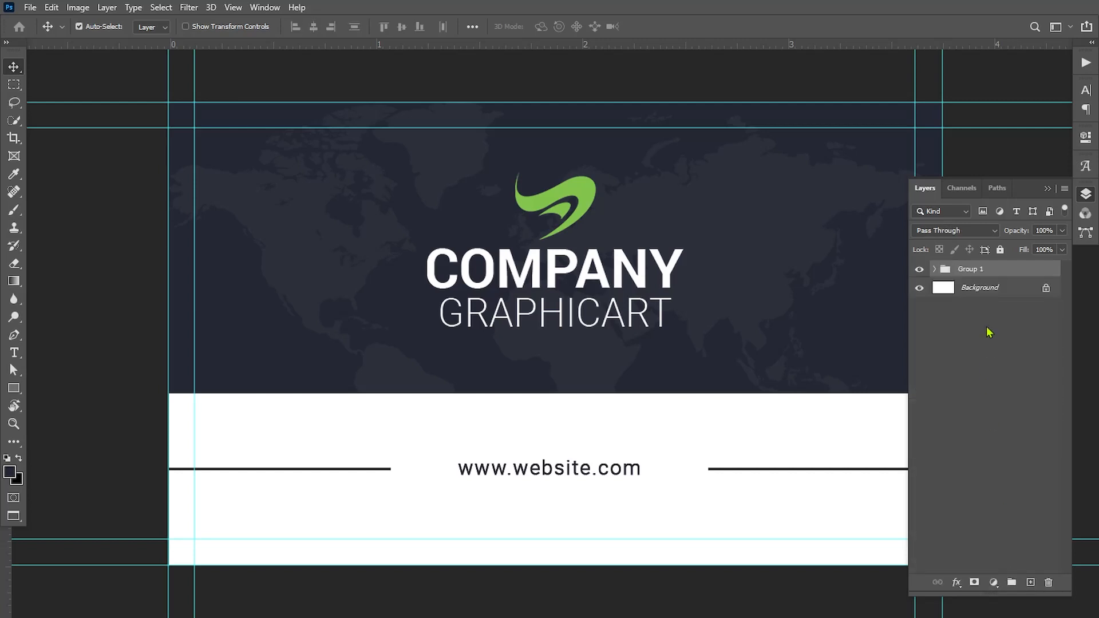
double_click(964, 271)
Delete the Background layer and hide the Front group.
left_click(997, 289)
key("Delete")
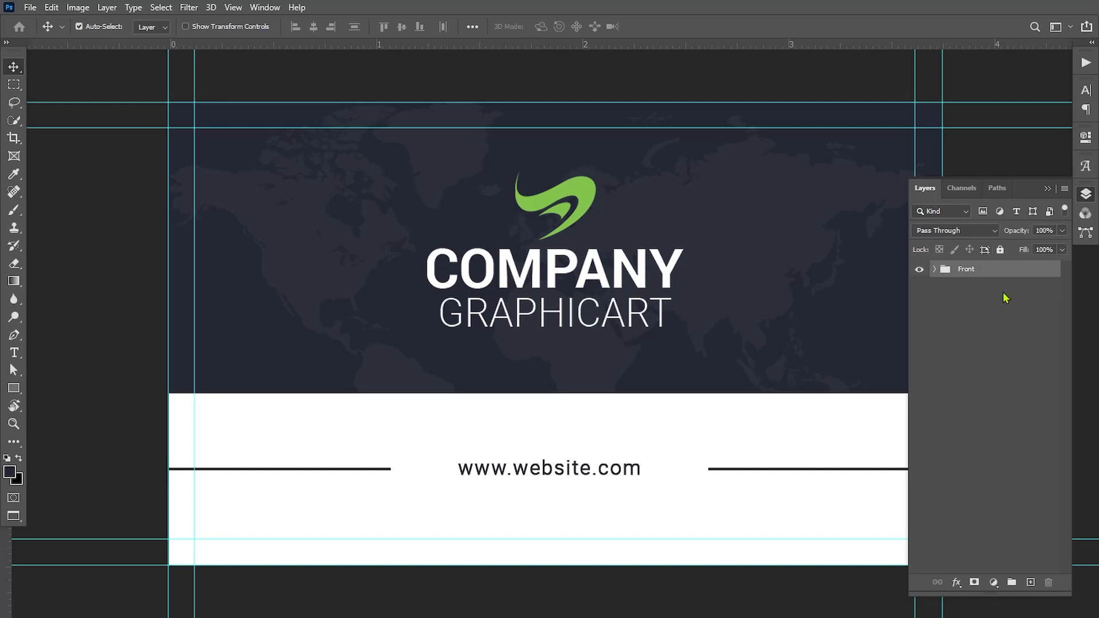
left_click(919, 270)
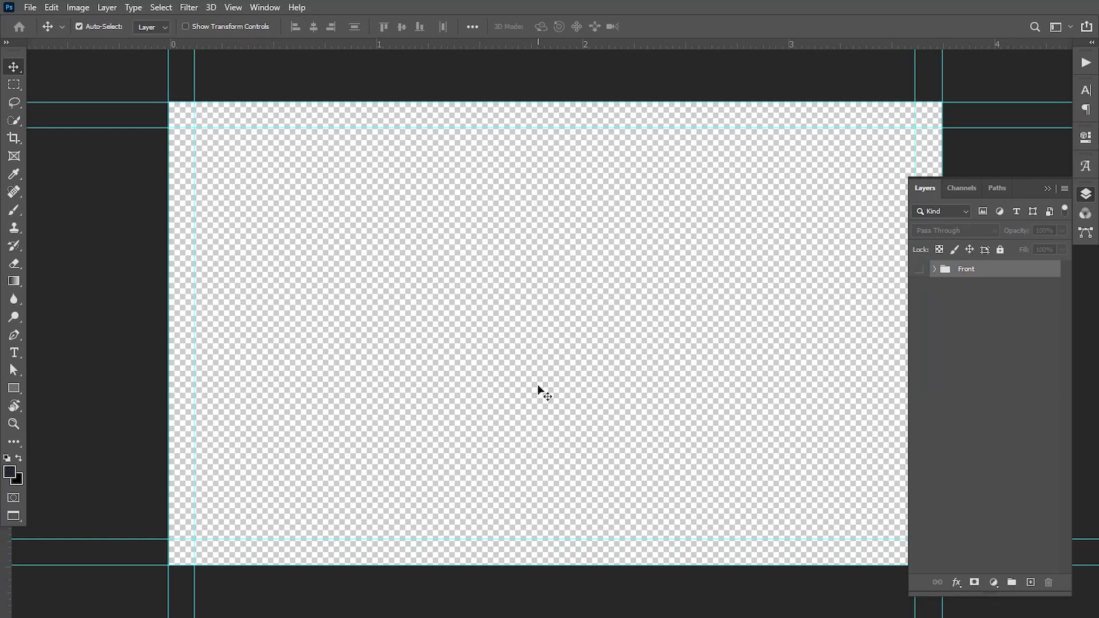
Add a white solid colour fill layer for the back side.
left_click(994, 583)
left_click(1014, 344)
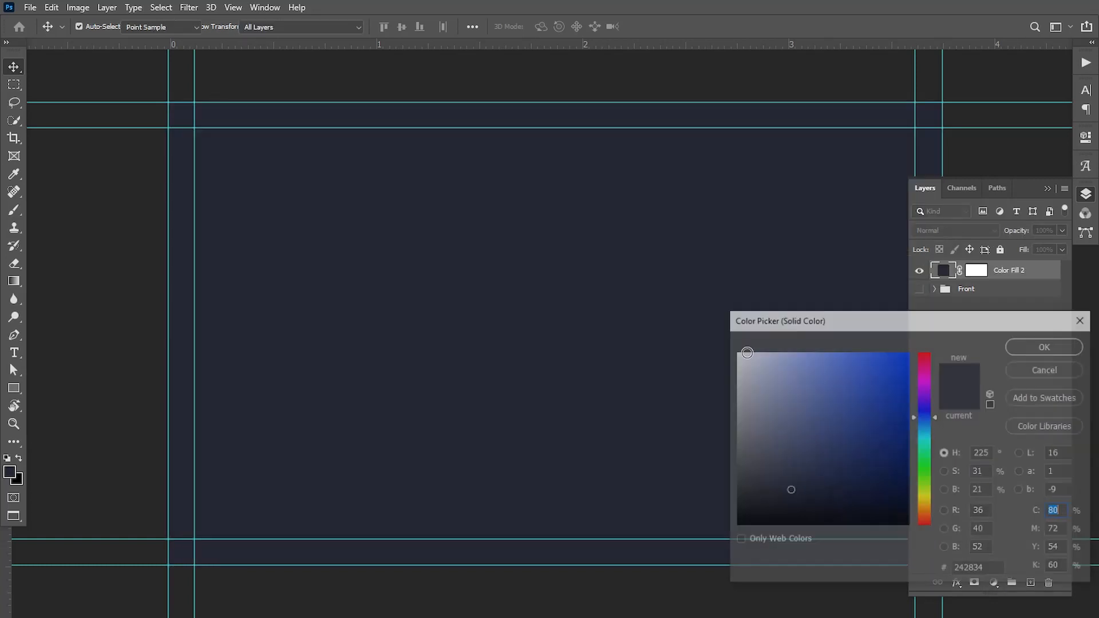
left_click(740, 357)
left_click(736, 352)
left_click(1047, 346)
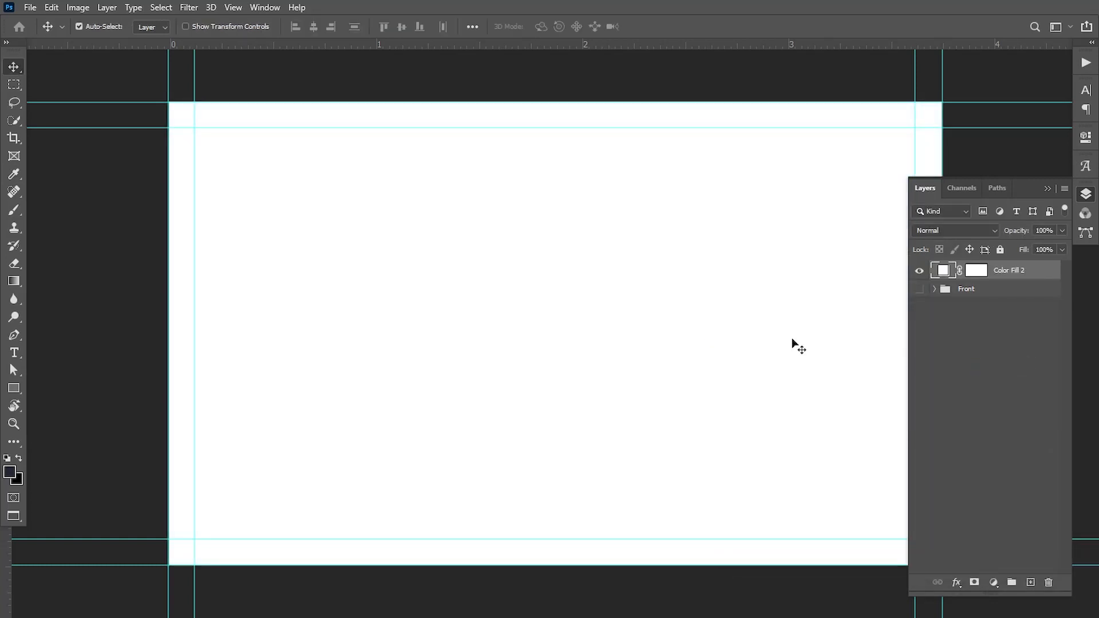
Place the Untitled-3 logo embedded, scaled and positioned right of centre.
left_click(31, 8)
left_click(89, 278)
left_click(322, 122)
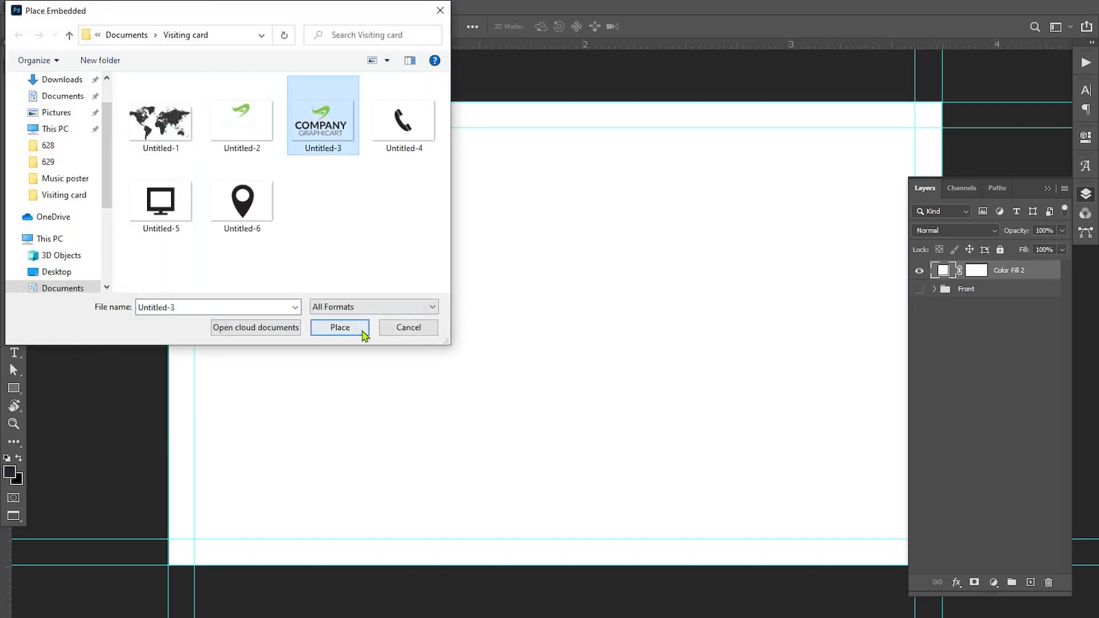
left_click(364, 335)
left_click_drag(908, 121, 674, 302)
left_click_drag(614, 347, 812, 317)
left_click(1048, 189)
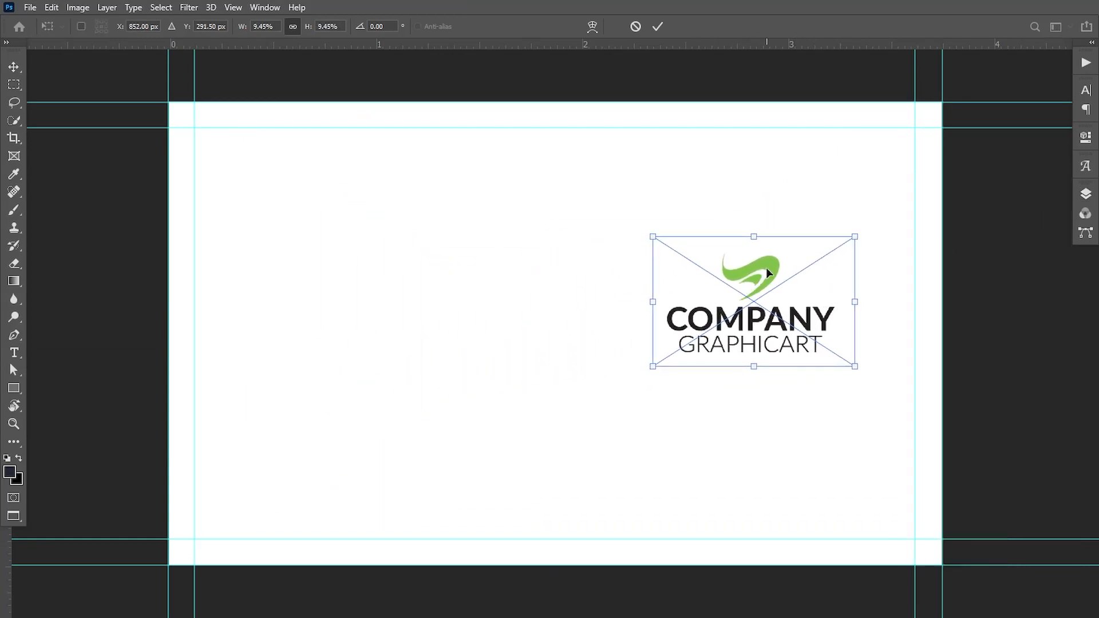
left_click_drag(767, 267, 773, 264)
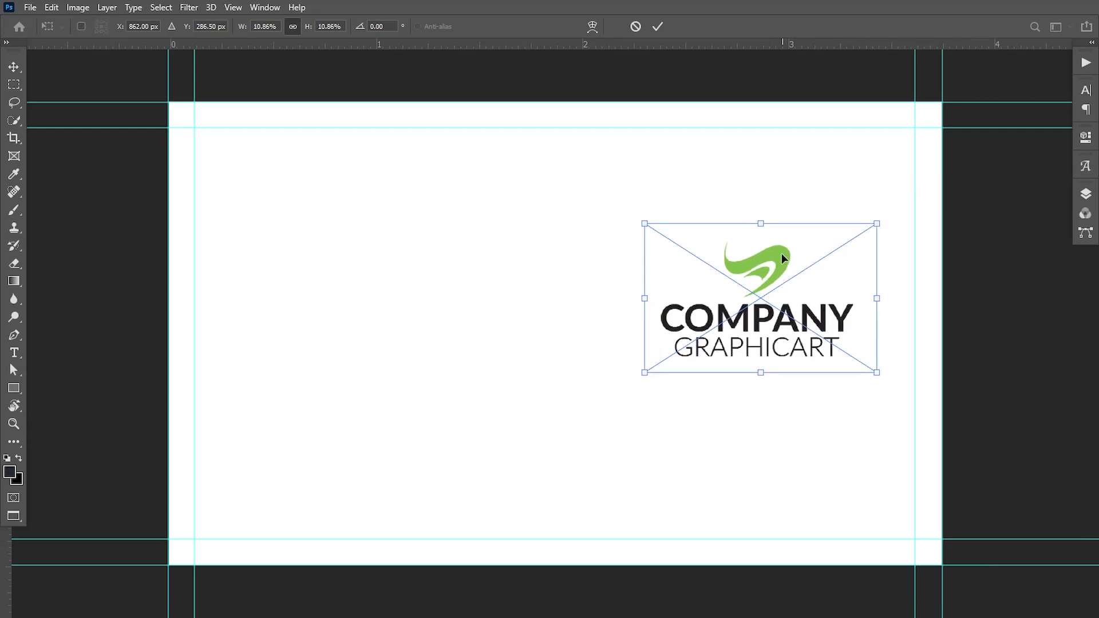
mouse_move(781, 253)
left_mouse_down()
mouse_move(768, 254)
mouse_move(778, 253)
left_mouse_up()
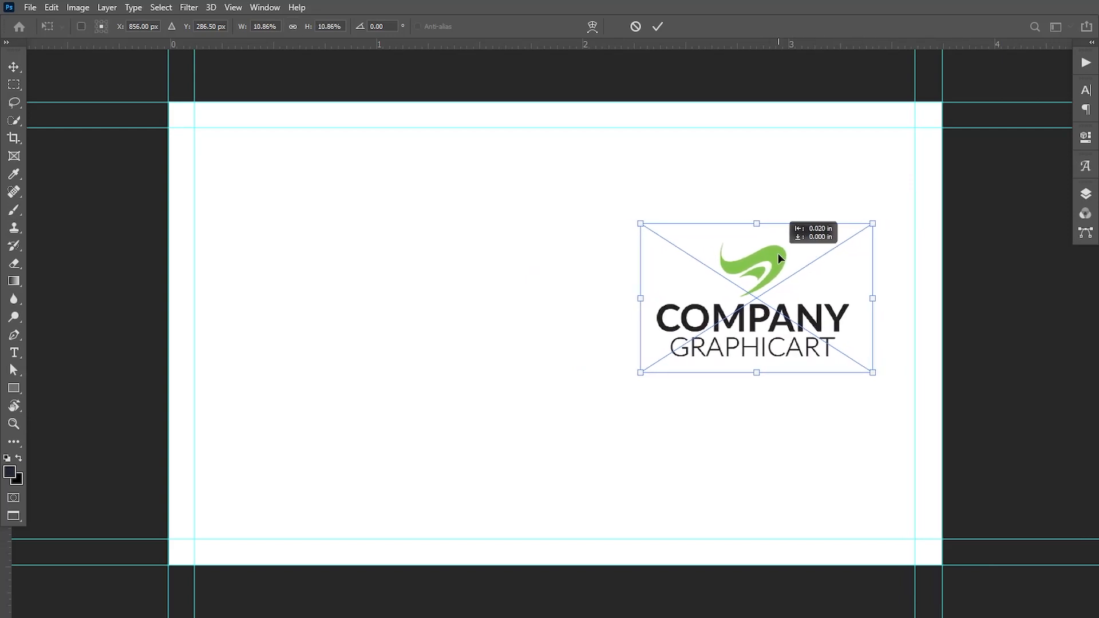
left_click_drag(875, 223, 883, 219)
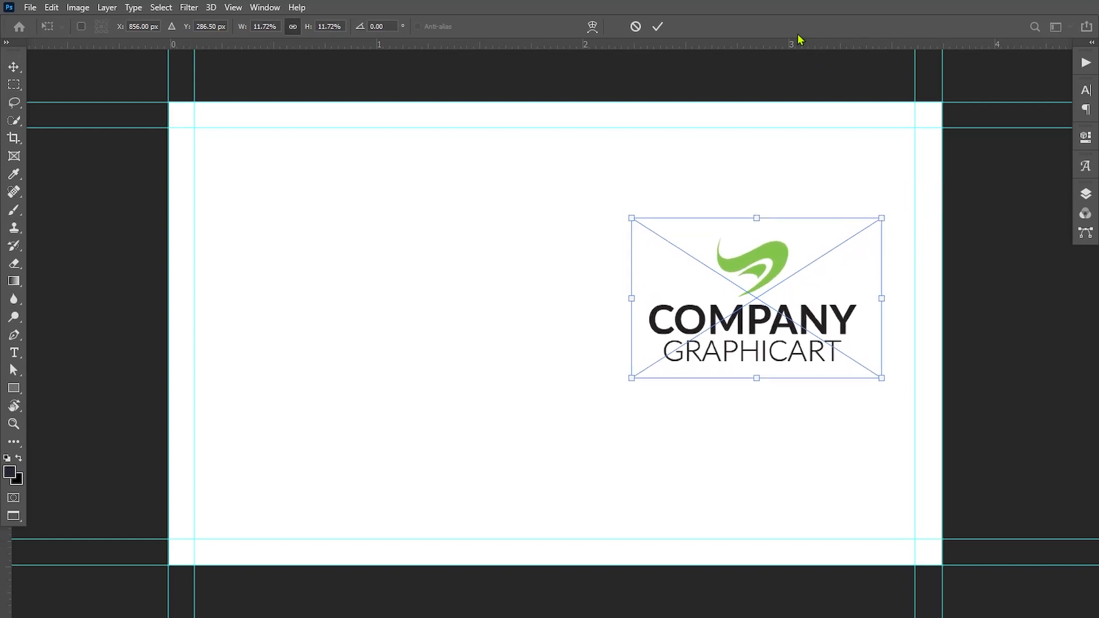
left_click(658, 27)
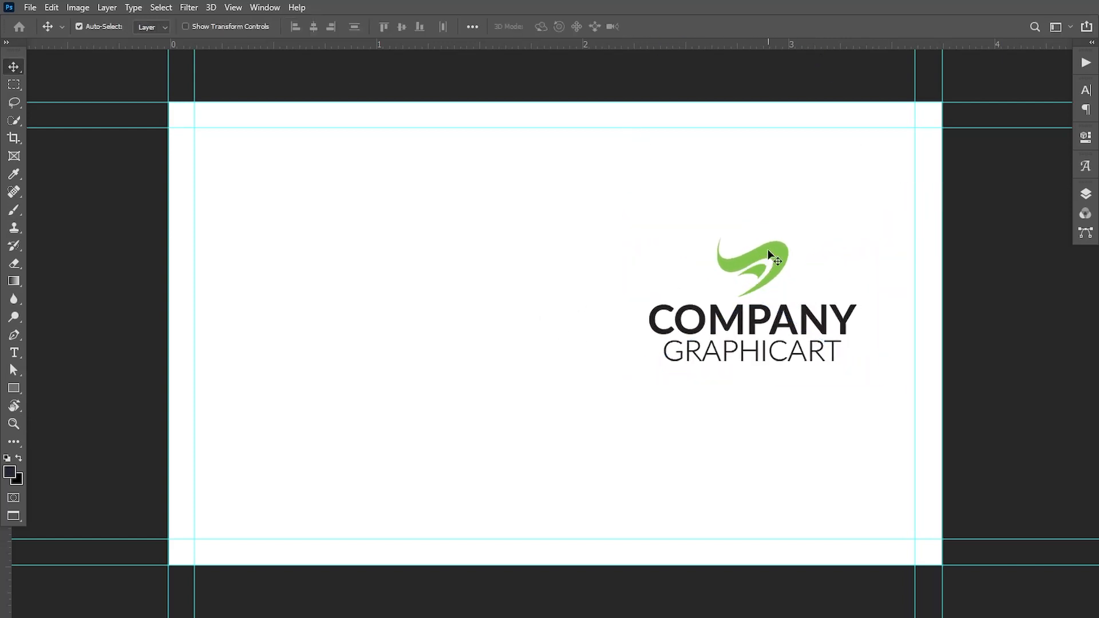
Raise the logo slightly and draw a thin line from the left edge to it.
left_click_drag(769, 251, 768, 237)
left_click(15, 388)
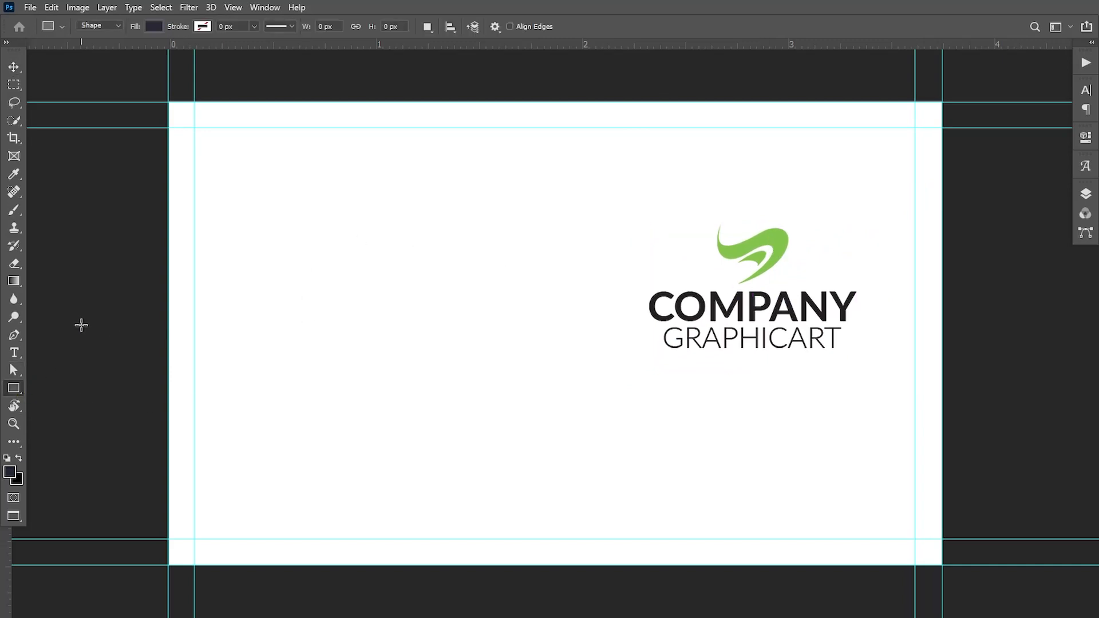
left_click_drag(146, 305, 643, 305)
key("v")
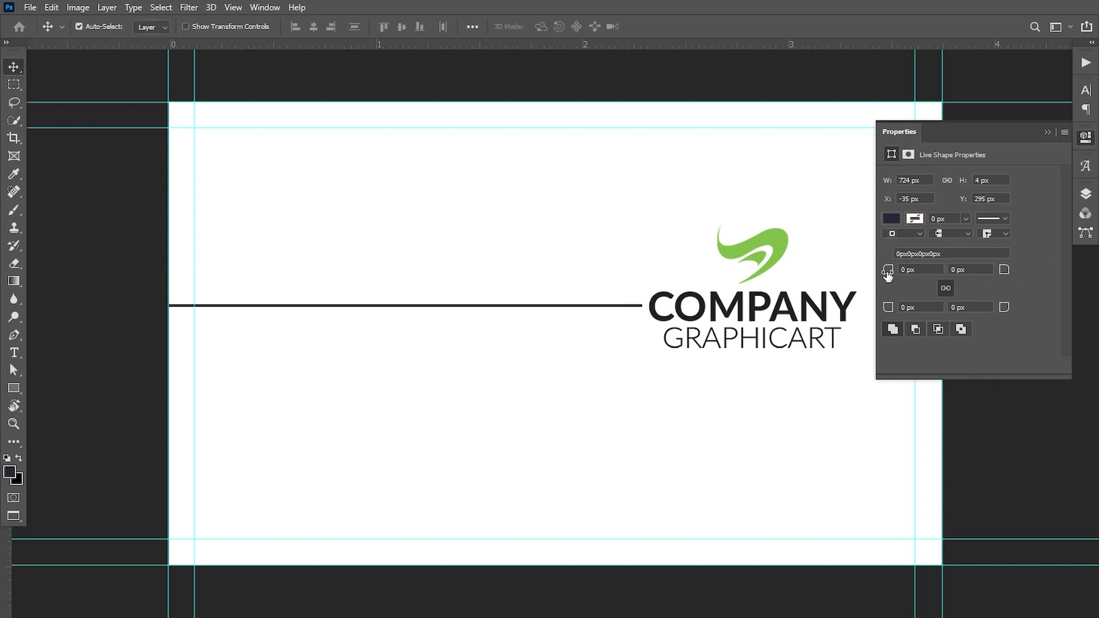
key("Down")
key("Down")
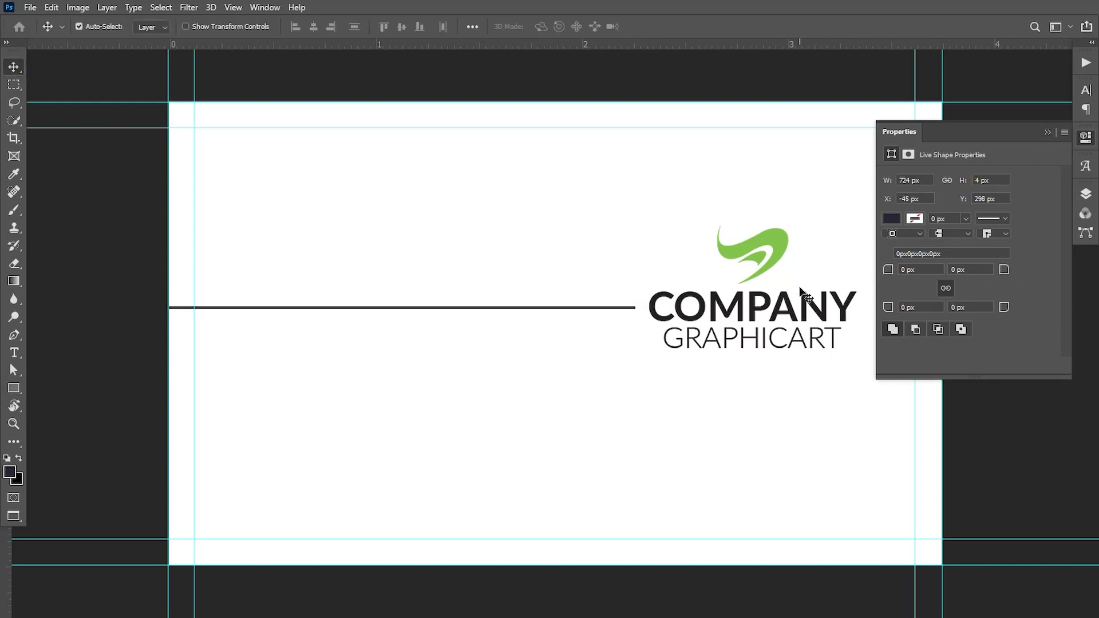
key("Left")
key("Left")
left_click(1049, 133)
Colour the line with the logo's green and copy it to the logo's right.
key("F7")
double_click(950, 275)
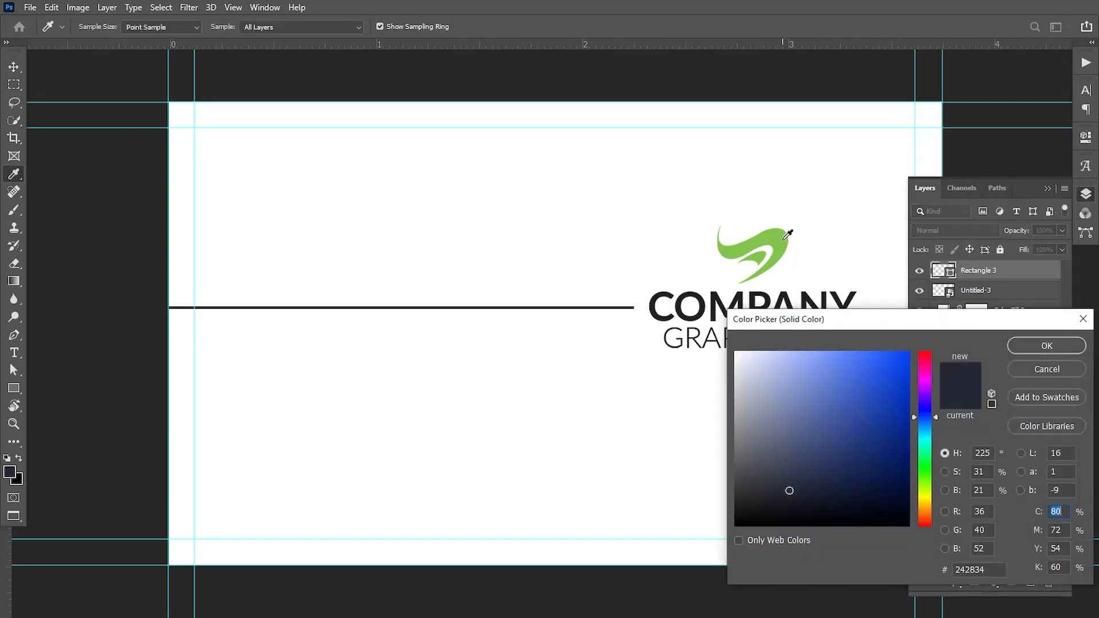
left_click(762, 247)
left_click(1045, 346)
key("F7")
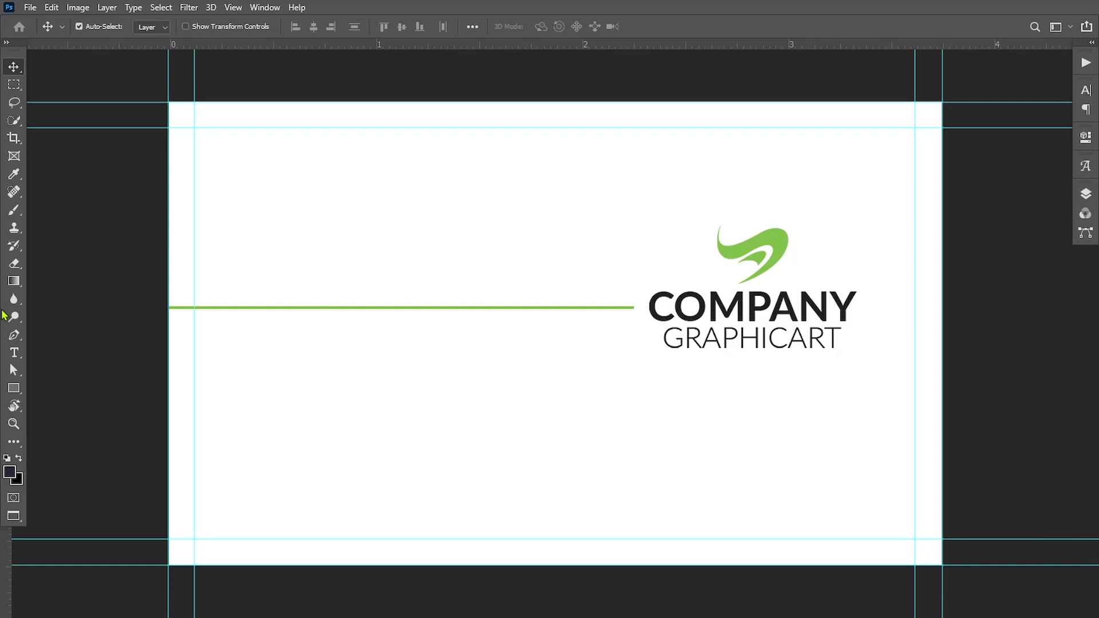
left_click_drag(226, 308, 964, 322)
Type the cardholder's name as a new text line on the card back.
left_click(14, 353)
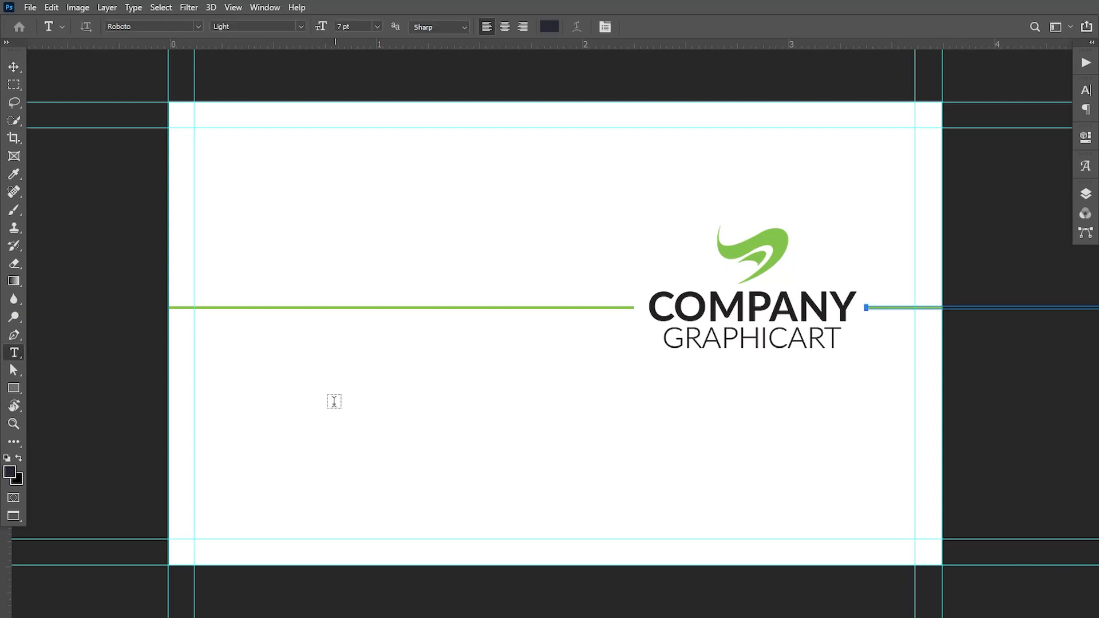
left_click(1086, 193)
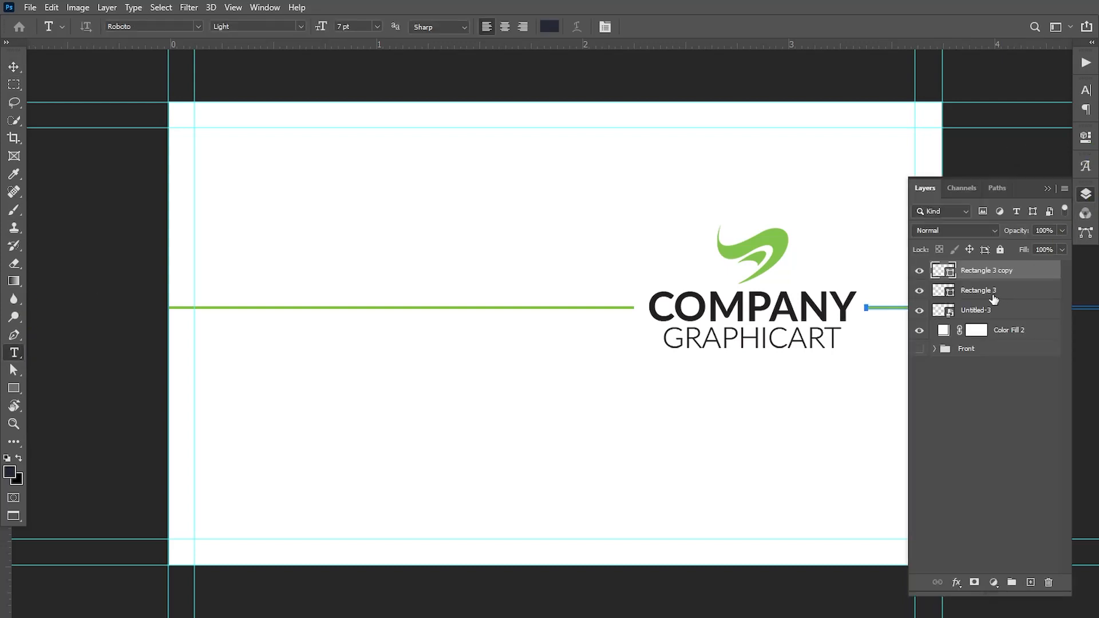
left_click(981, 310)
left_click(273, 416)
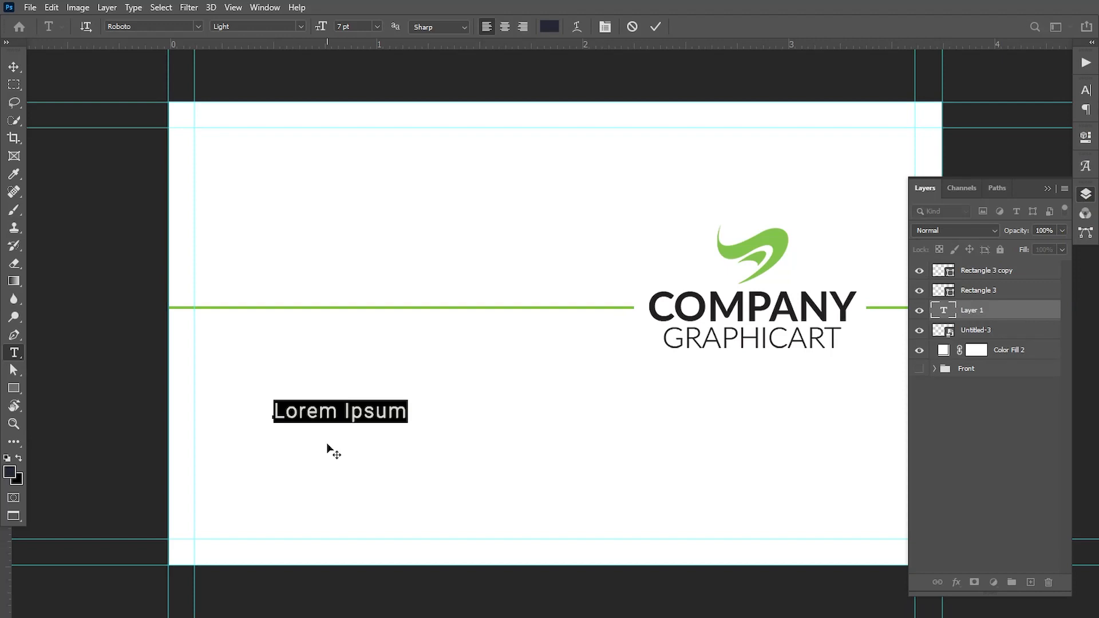
key("BackSpace")
type("Jo")
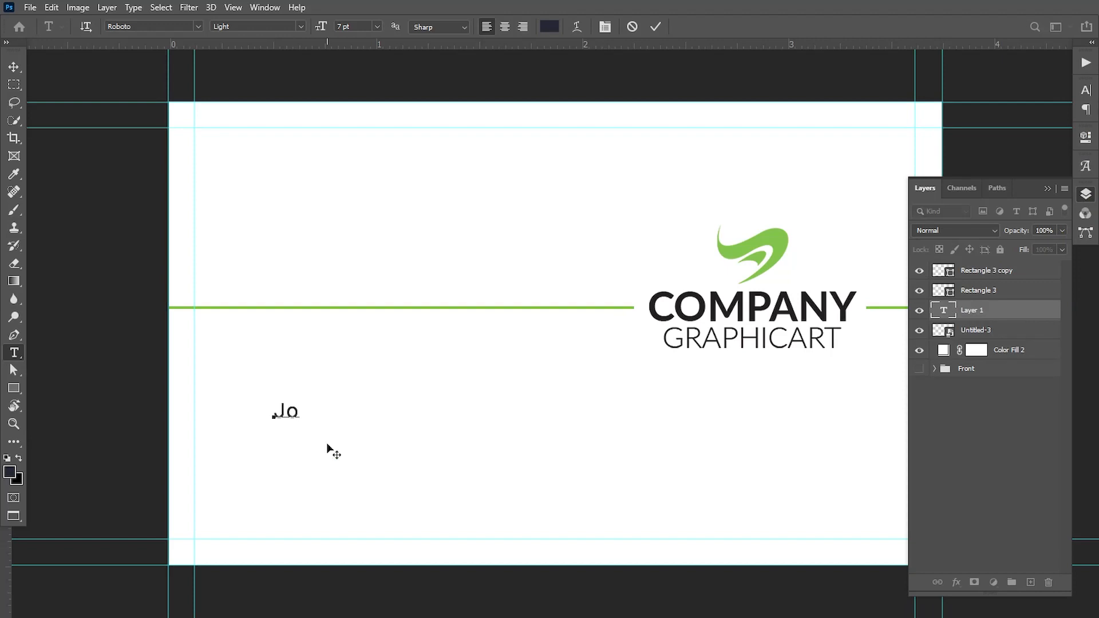
type("hn Doe")
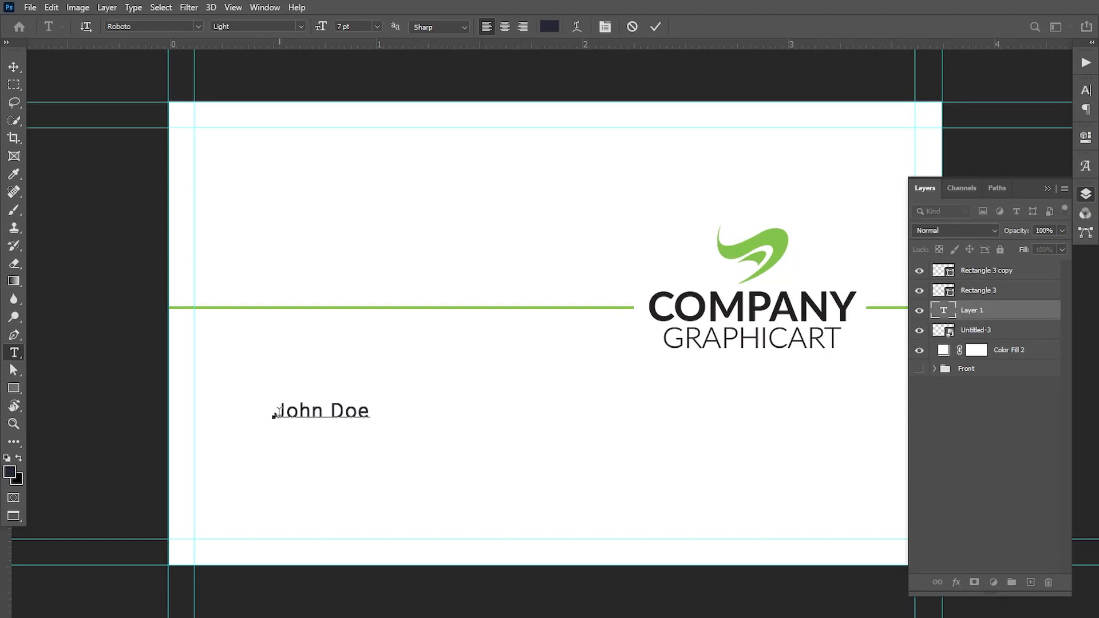
Make the name bold Roboto at 10 pt and move it just above the green line.
left_click_drag(278, 413, 399, 422)
left_click(301, 27)
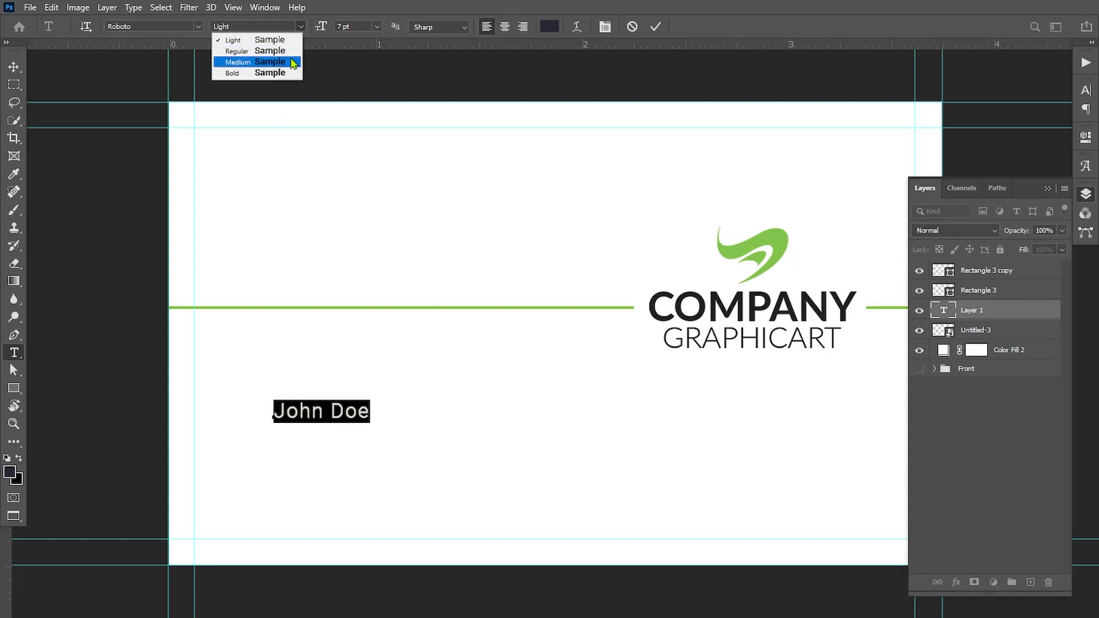
left_click(272, 73)
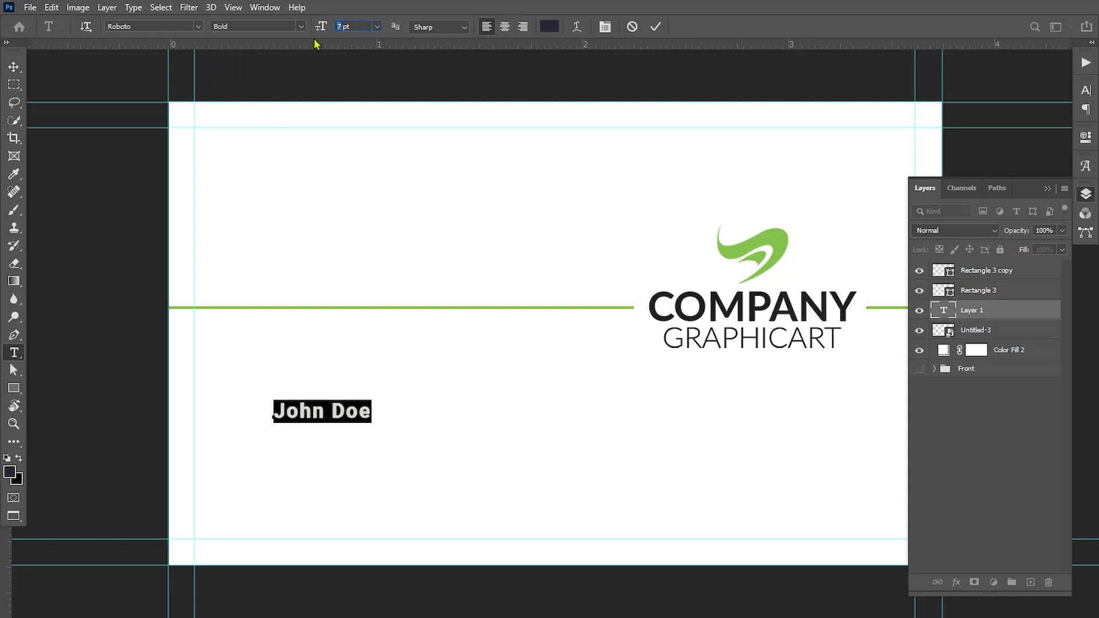
key("Up")
key("Up")
key("Up")
left_click(14, 67)
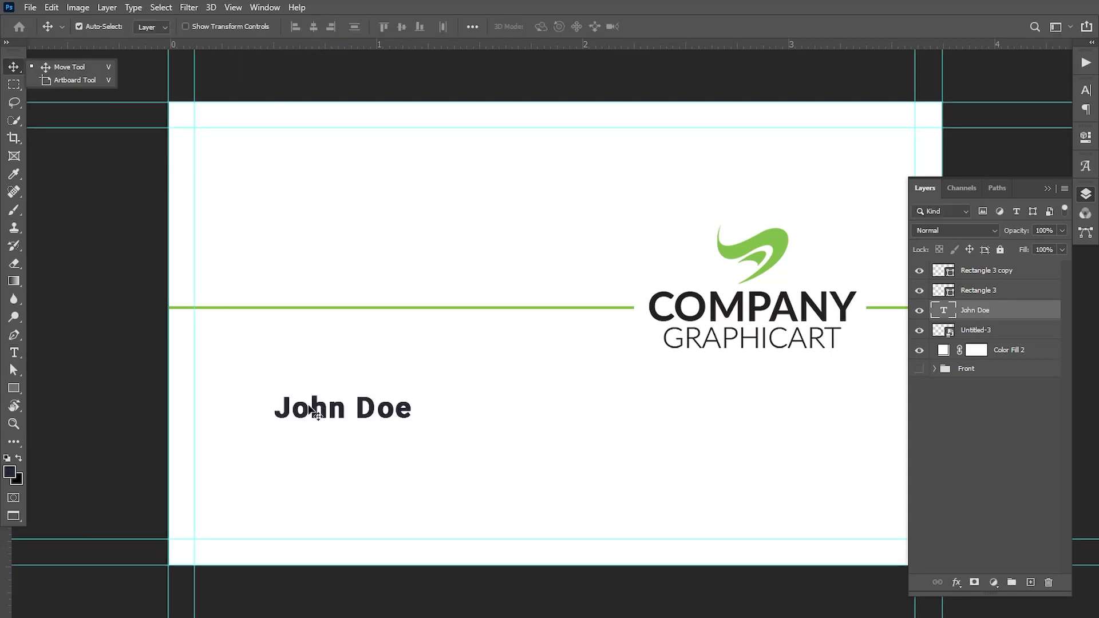
left_click_drag(310, 408, 253, 276)
Change the name to Regular weight with letter spacing 0.
double_click(943, 310)
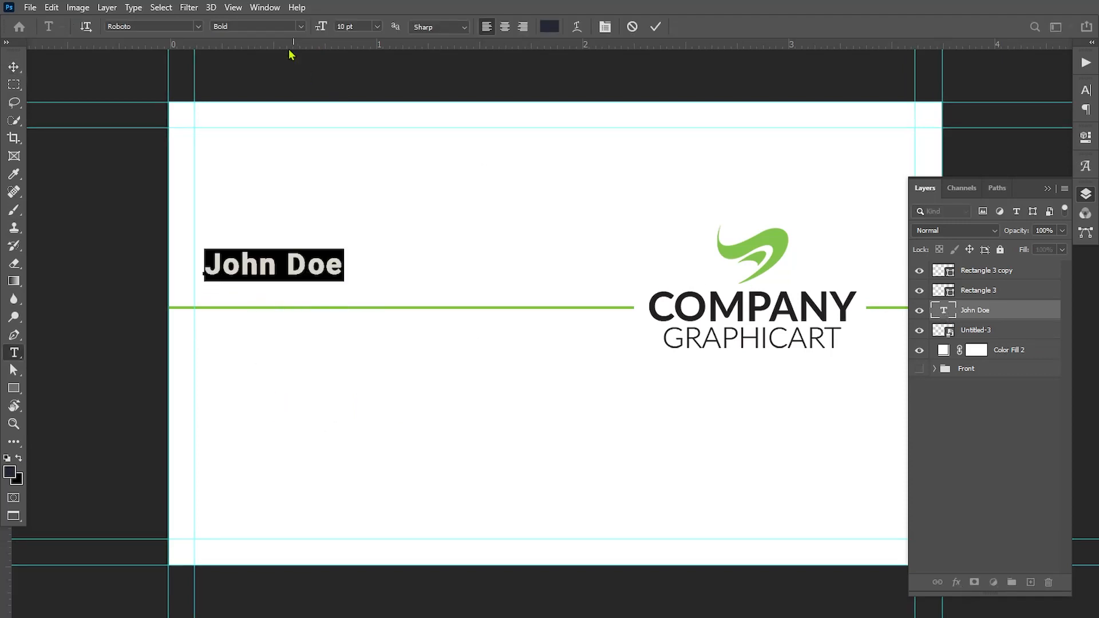
left_click(299, 26)
left_click(253, 62)
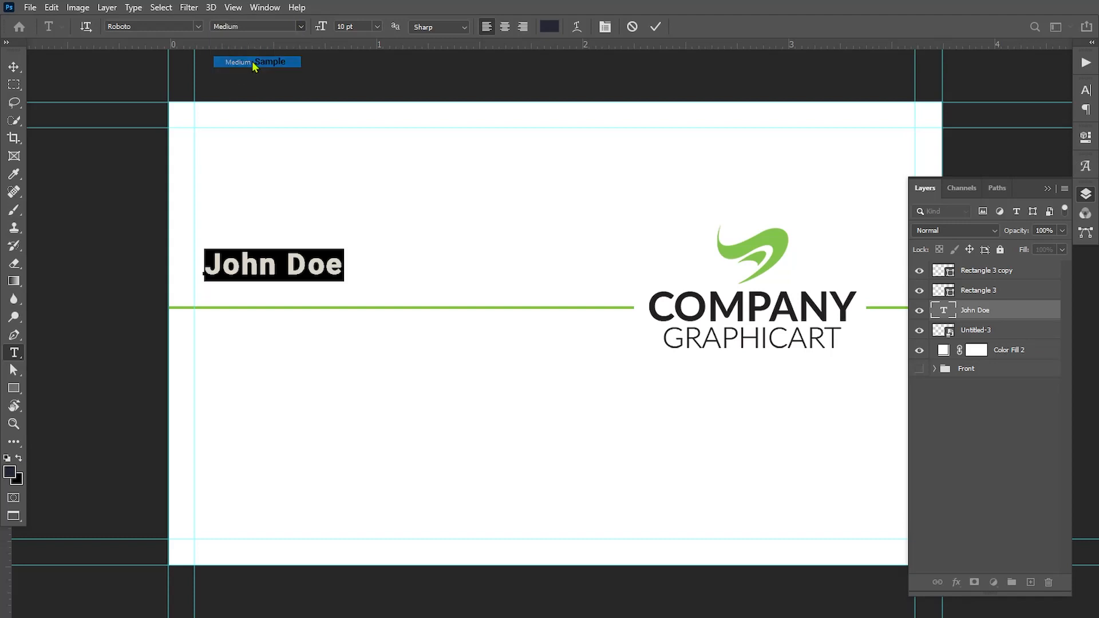
left_click(302, 26)
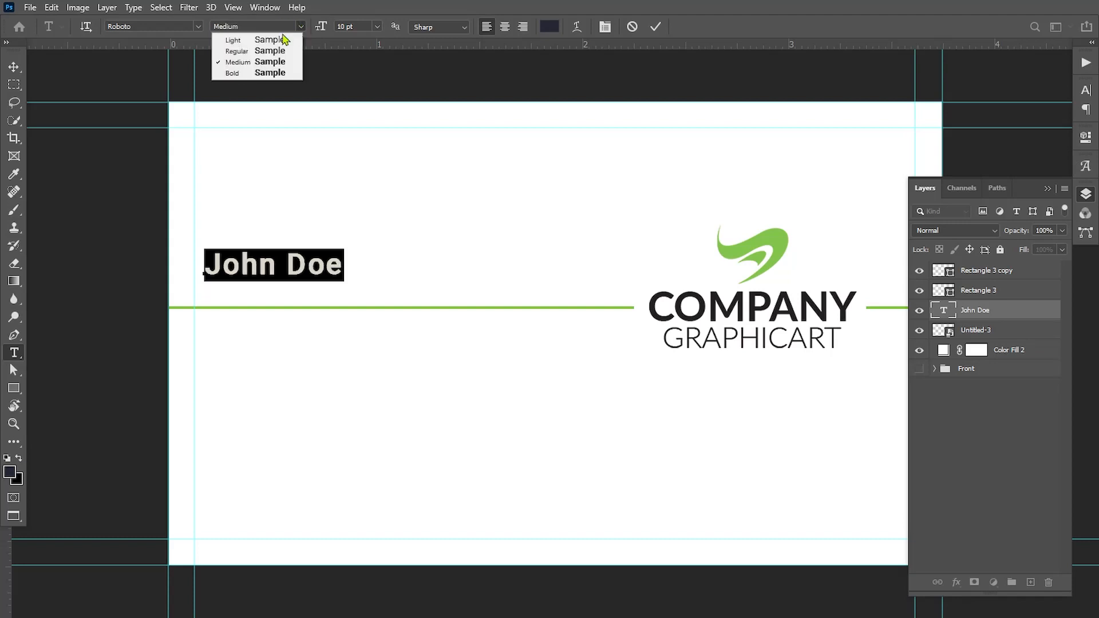
left_click(259, 52)
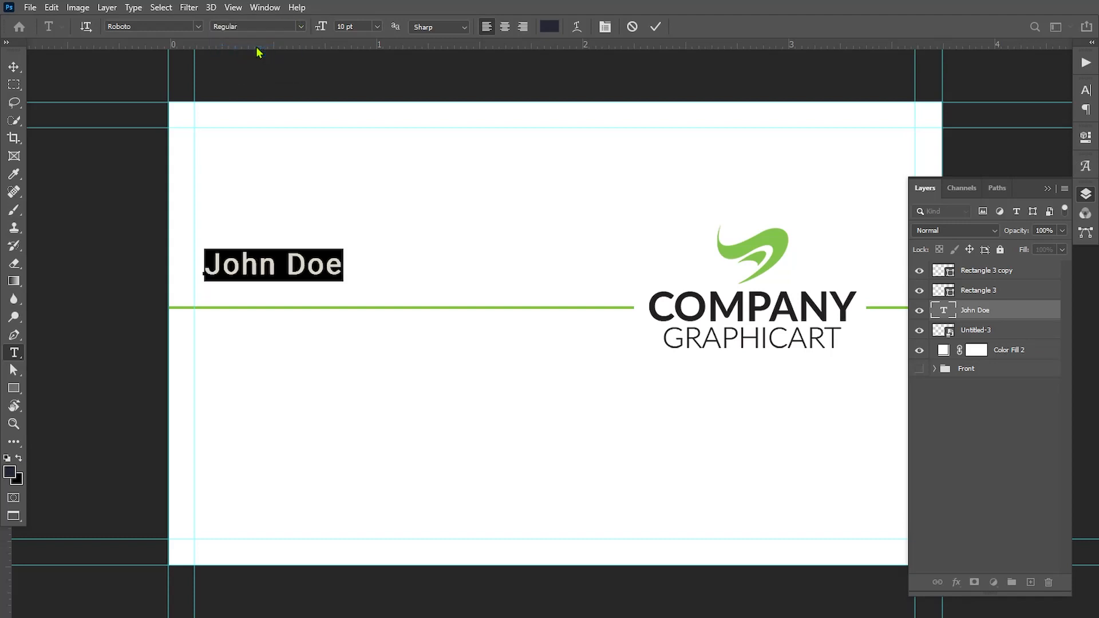
left_click(13, 67)
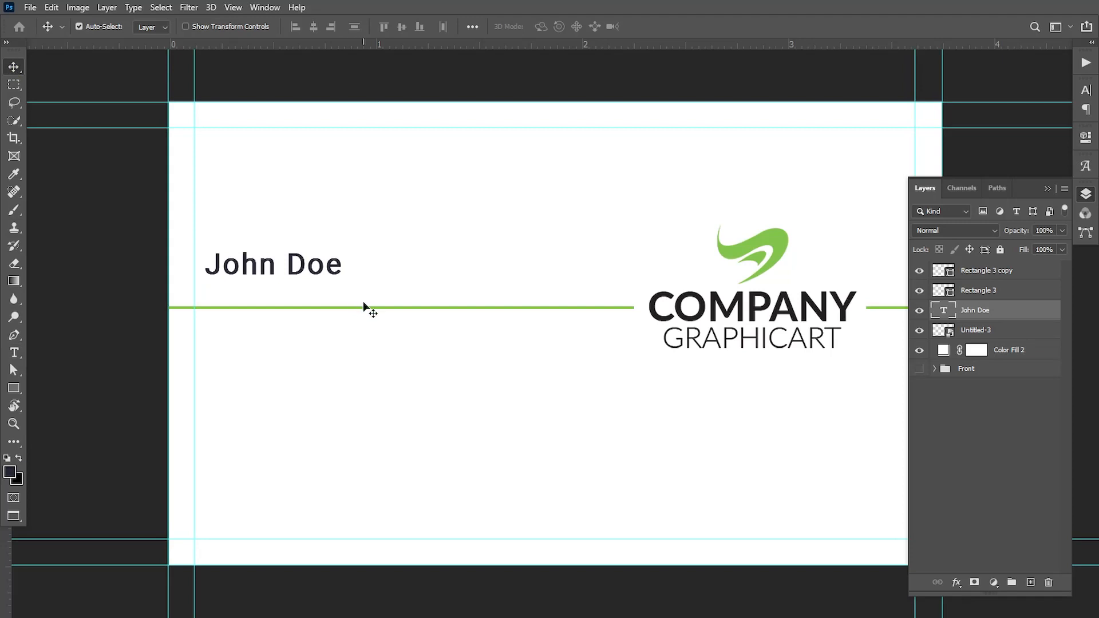
left_click(1086, 90)
left_click(1064, 143)
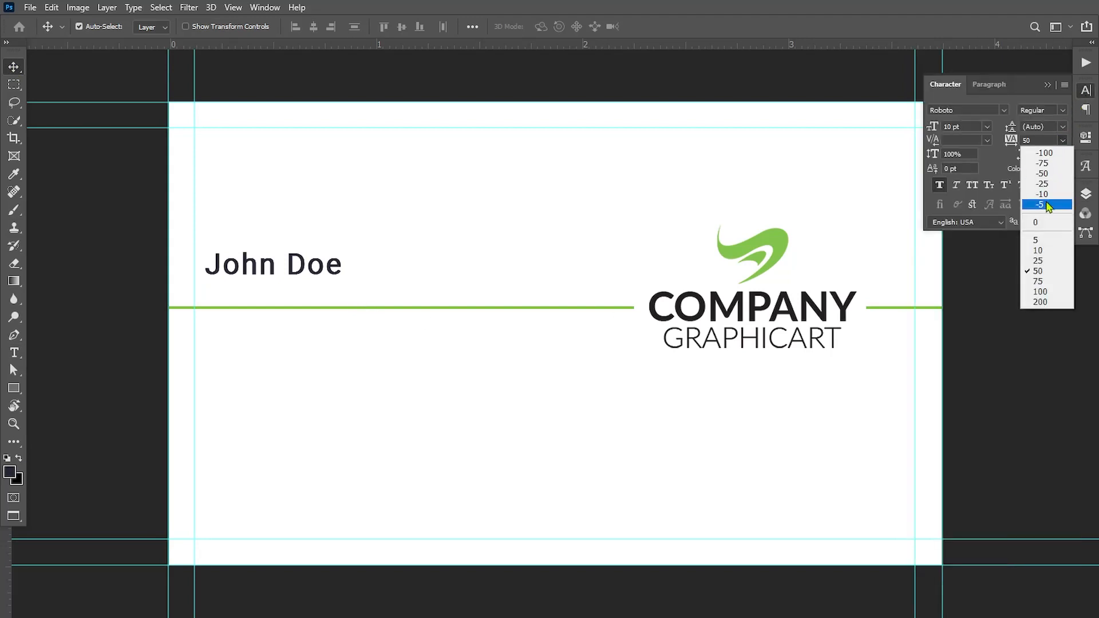
left_click(1043, 225)
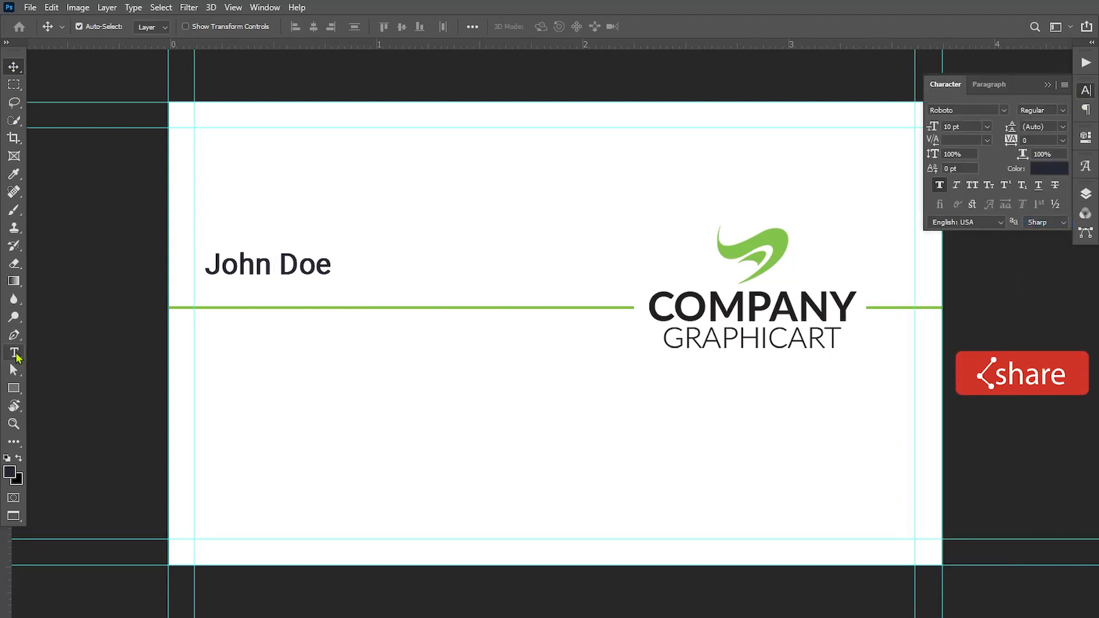
Add a 'Graphic Designer' text line below the name.
left_click(14, 353)
left_click(334, 406)
type("G")
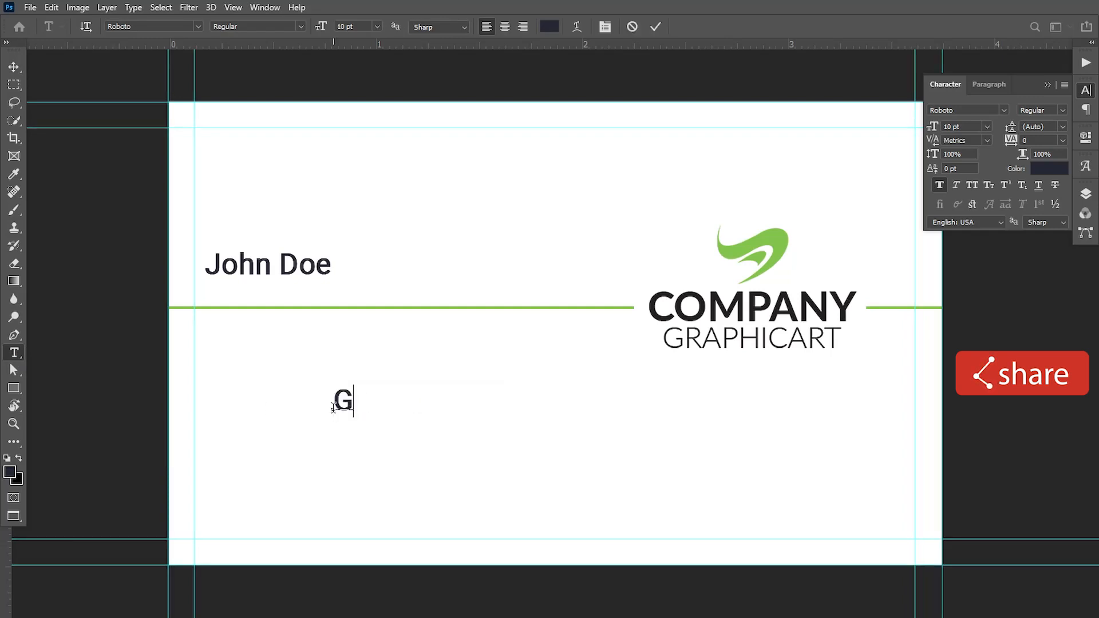
type("raphic")
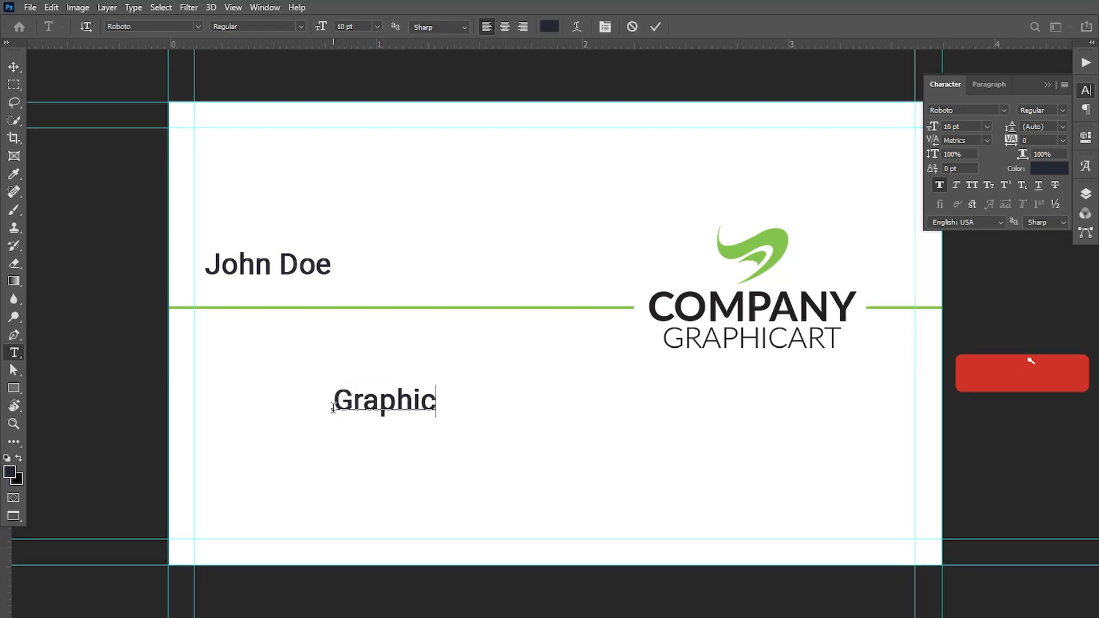
type(" Designer")
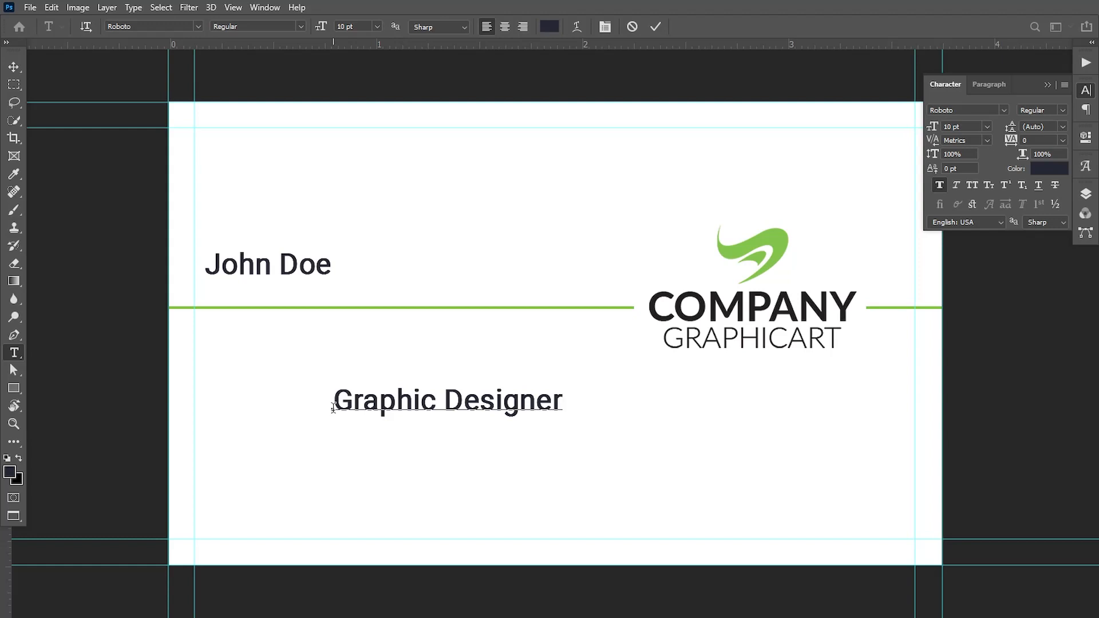
left_click_drag(333, 408, 647, 412)
Set the title to Roboto Light 7 pt and move it just under the name.
left_click(323, 26)
key("Down")
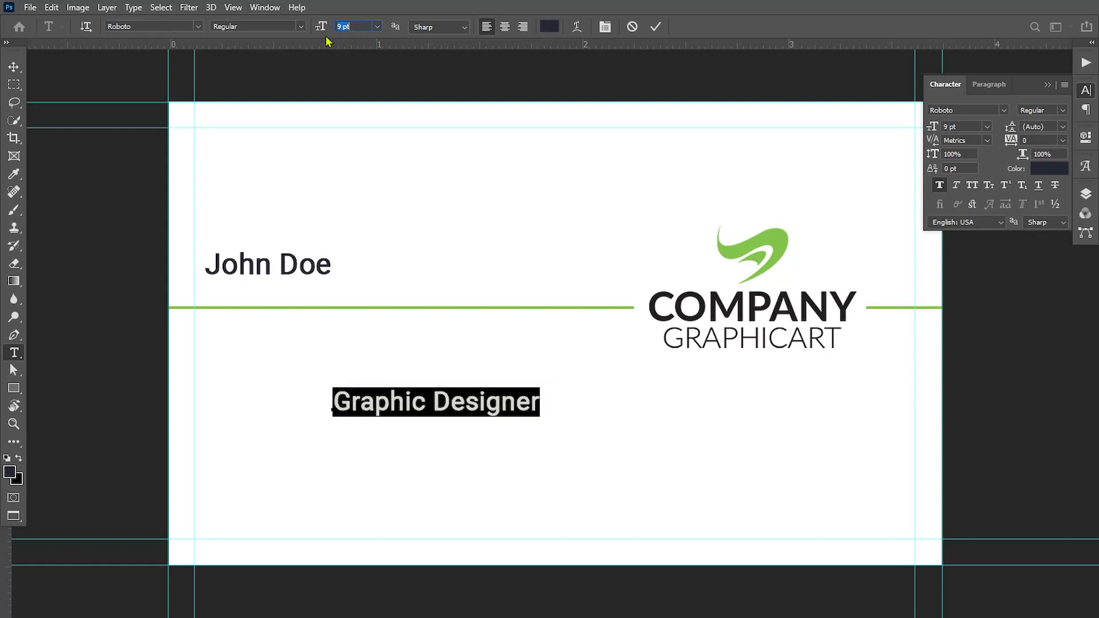
key("Down")
key("Down")
left_click(301, 26)
left_click(241, 36)
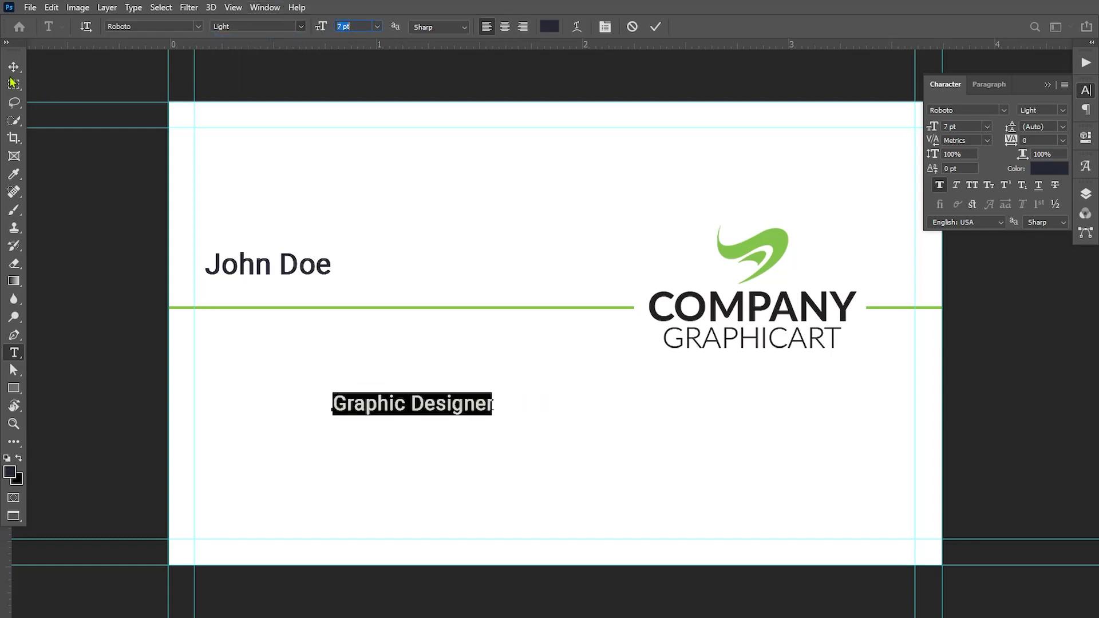
left_click(14, 67)
left_click_drag(361, 409, 232, 295)
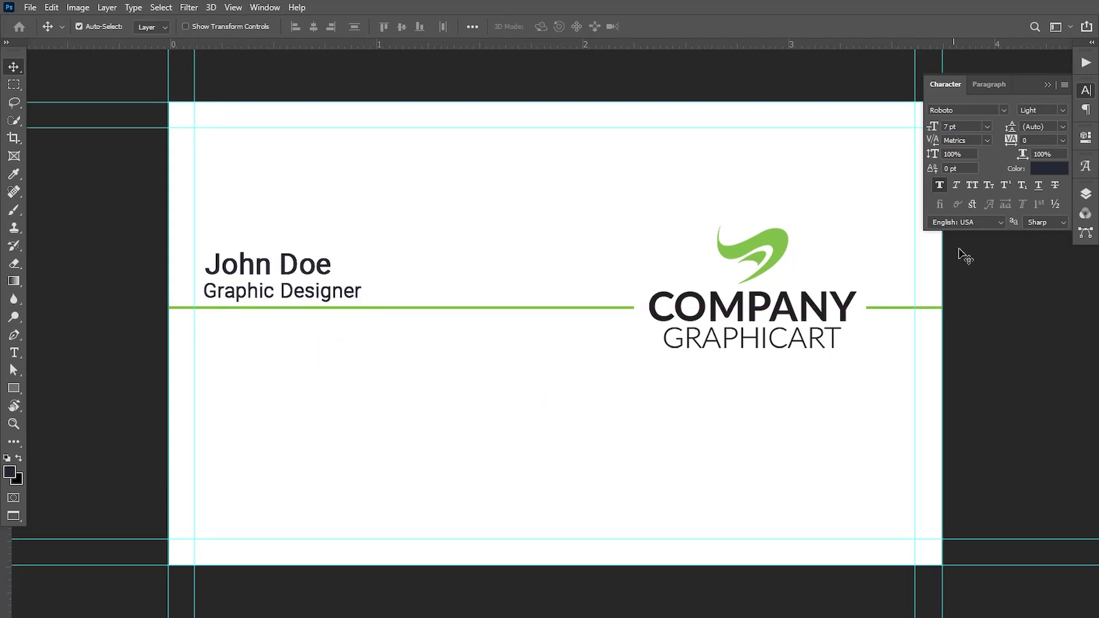
Nudge the name and title lines together into final position above the green line.
left_click(1086, 195)
left_click(993, 332, "ctrl")
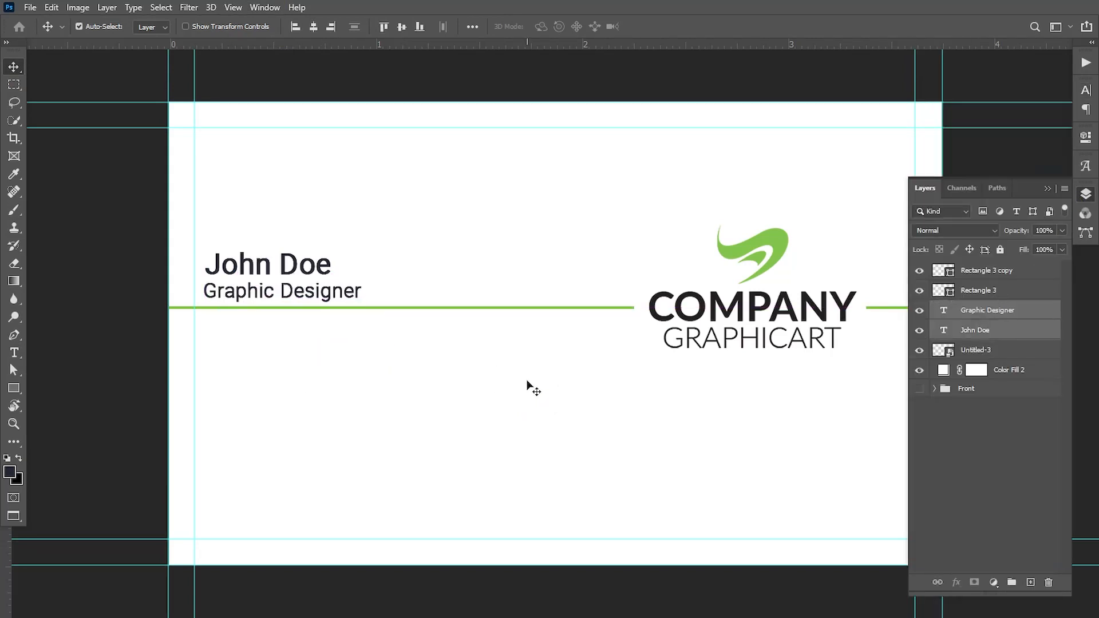
key("Up")
key("Up")
key("Up")
key("Up")
key("Up")
key("Up")
key("Up")
key("Up")
key("Up")
key("Up")
key("Up")
key("Up")
key("Up")
key("Up")
key("Right")
key("Right")
key("Right")
key("Right")
key("Right")
key("Right")
key("Right")
key("Right")
key("Right")
key("Right")
key("Right")
key("Right")
key("Right")
key("Right")
key("Right")
key("Right")
key("Right")
key("Right")
key("Right")
key("Right")
key("Right")
key("Right")
key("Right")
key("Right")
key("Right")
key("Right")
key("Right")
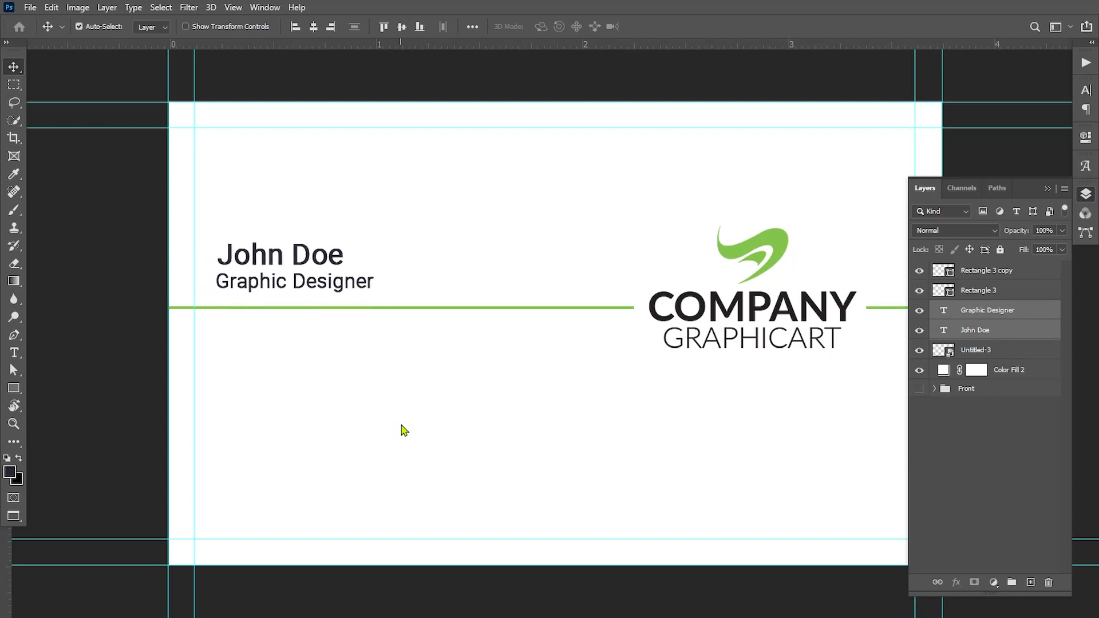
key("Right")
key("Right")
key("Right")
key("Right")
key("Right")
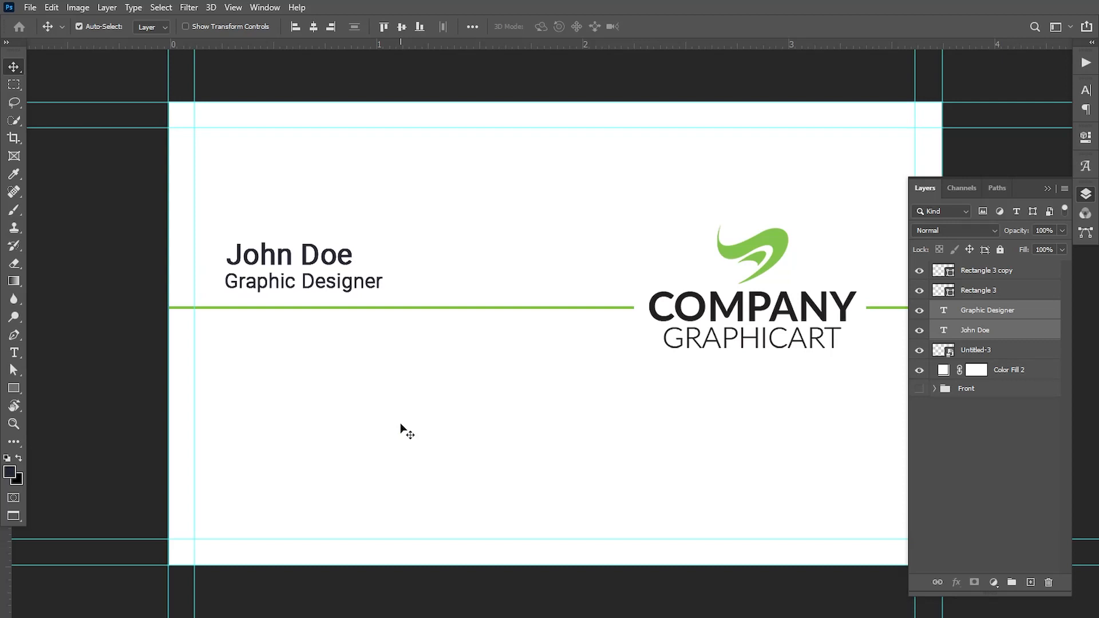
key("Up")
key("Up")
key("Up")
key("Up")
key("Up")
key("Up")
key("Up")
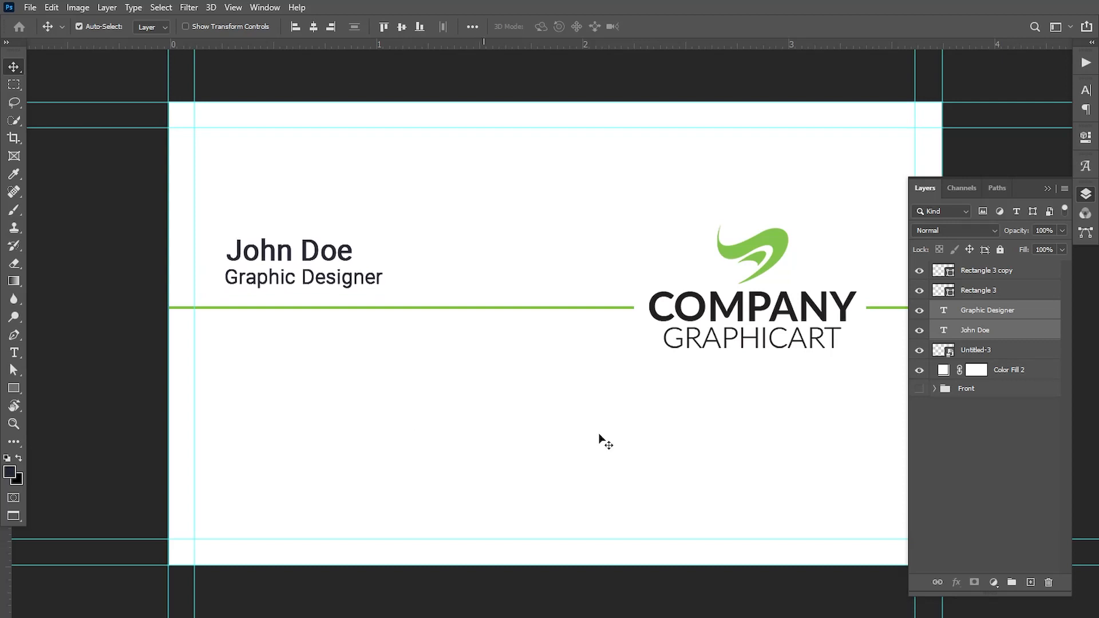
double_click(943, 310)
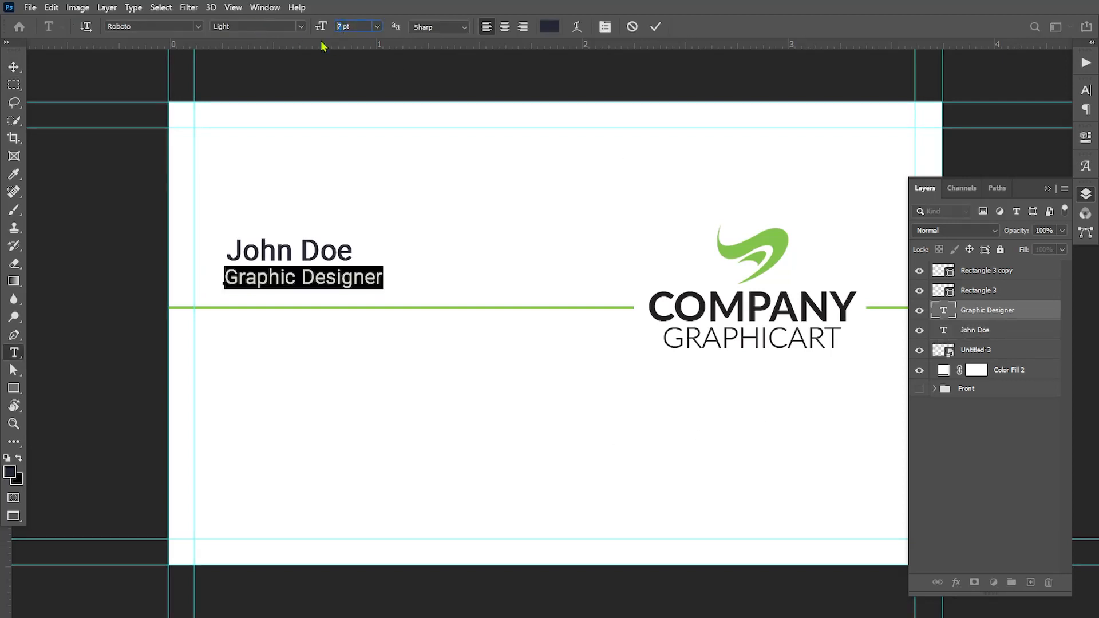
left_click(14, 66)
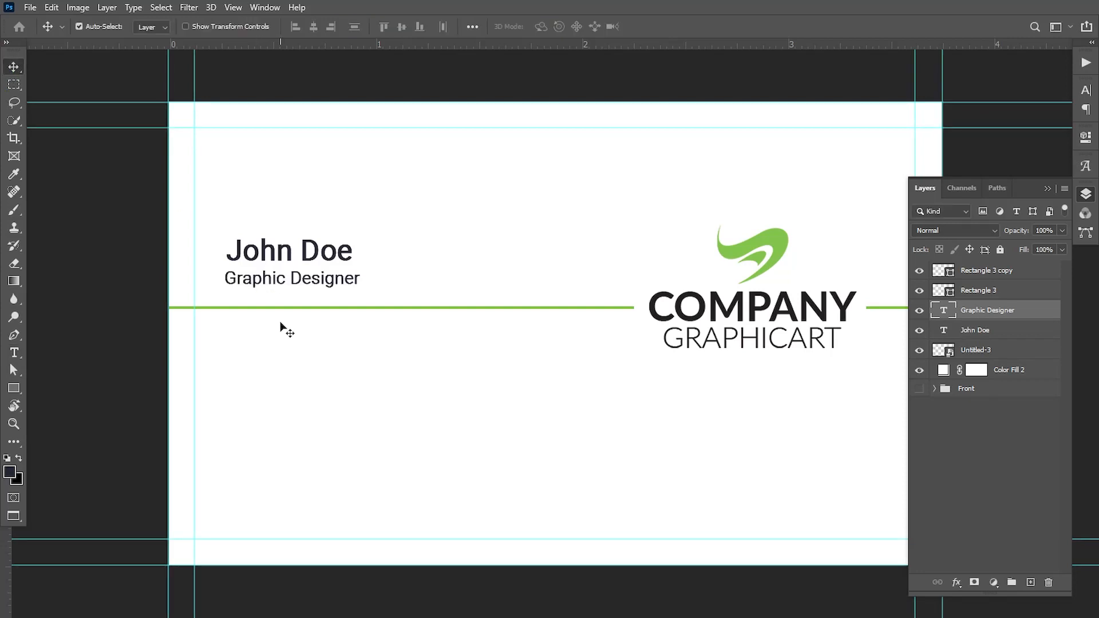
key("Up")
key("Up")
key("Up")
key("Up")
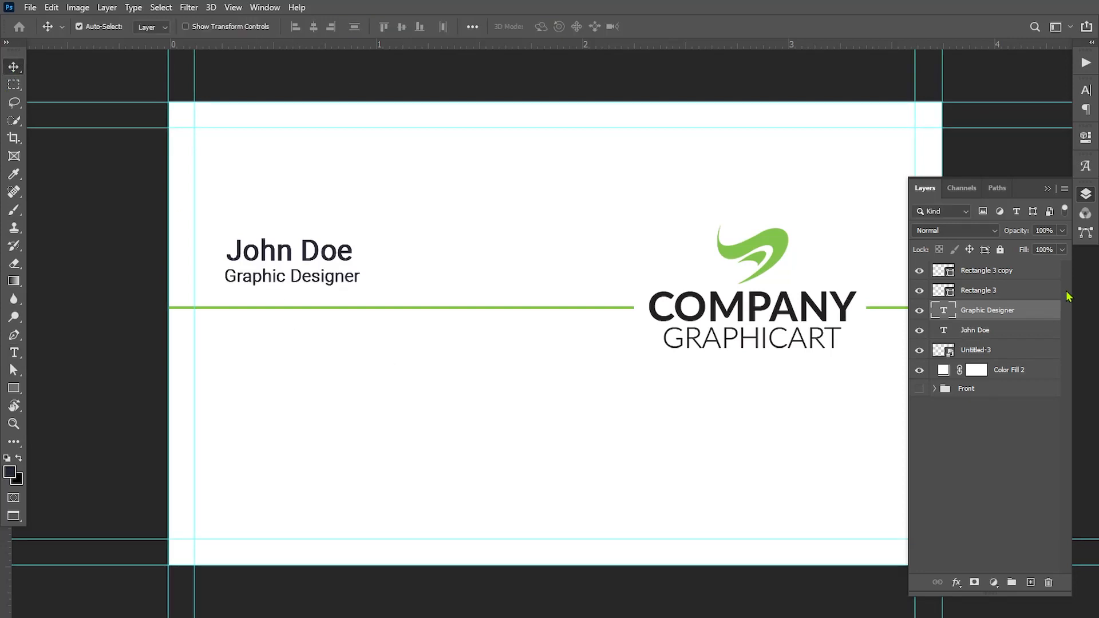
left_click(1001, 331, "ctrl")
key("Down")
key("Down")
key("Down")
key("Down")
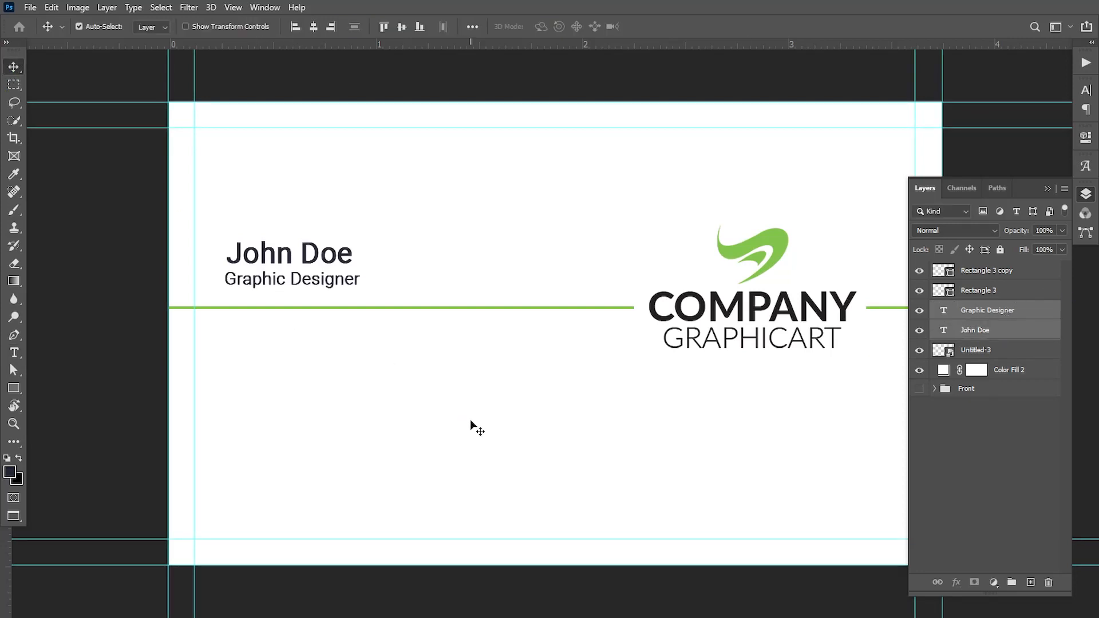
left_click(30, 7)
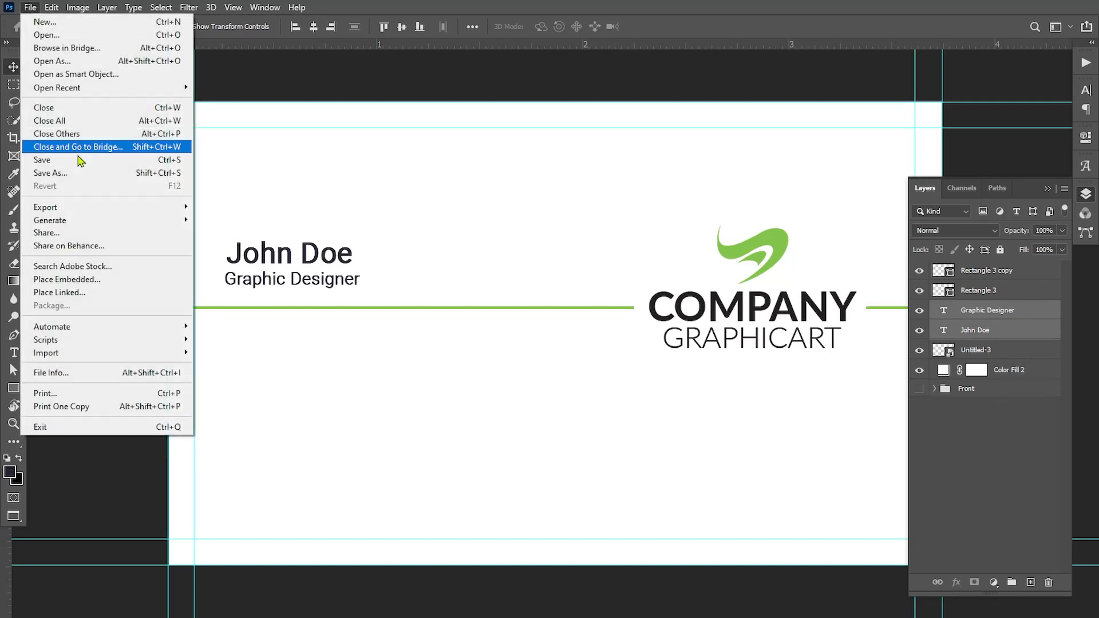
Embed the phone icon, shrinking it and placing it left below the green line.
left_click(57, 211)
left_click(391, 141)
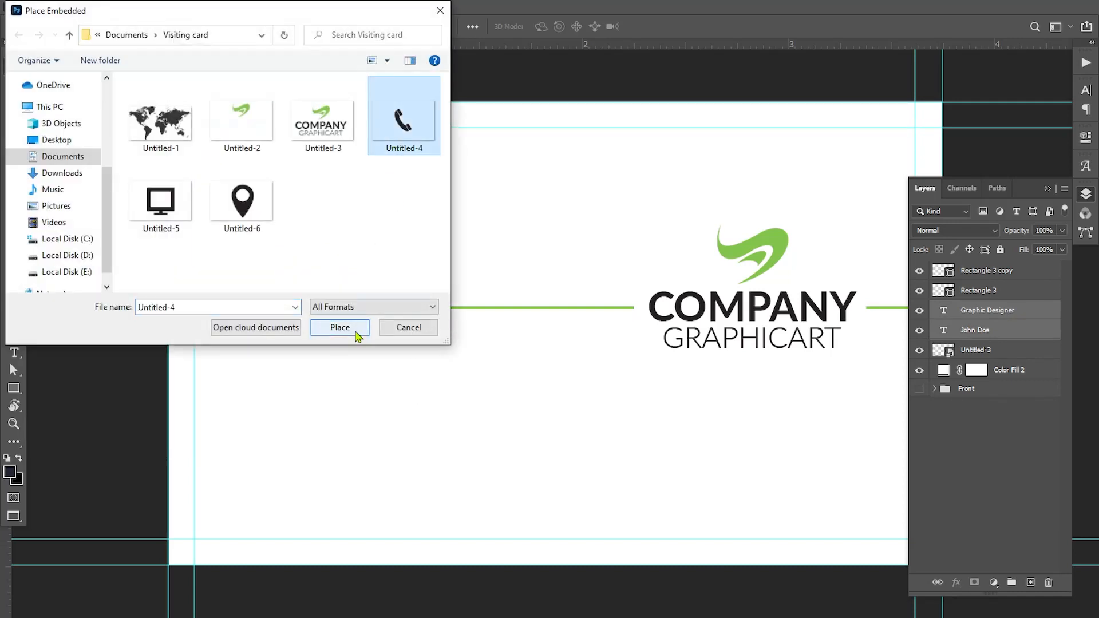
left_click(340, 329)
left_click_drag(916, 103, 266, 340)
key("Return")
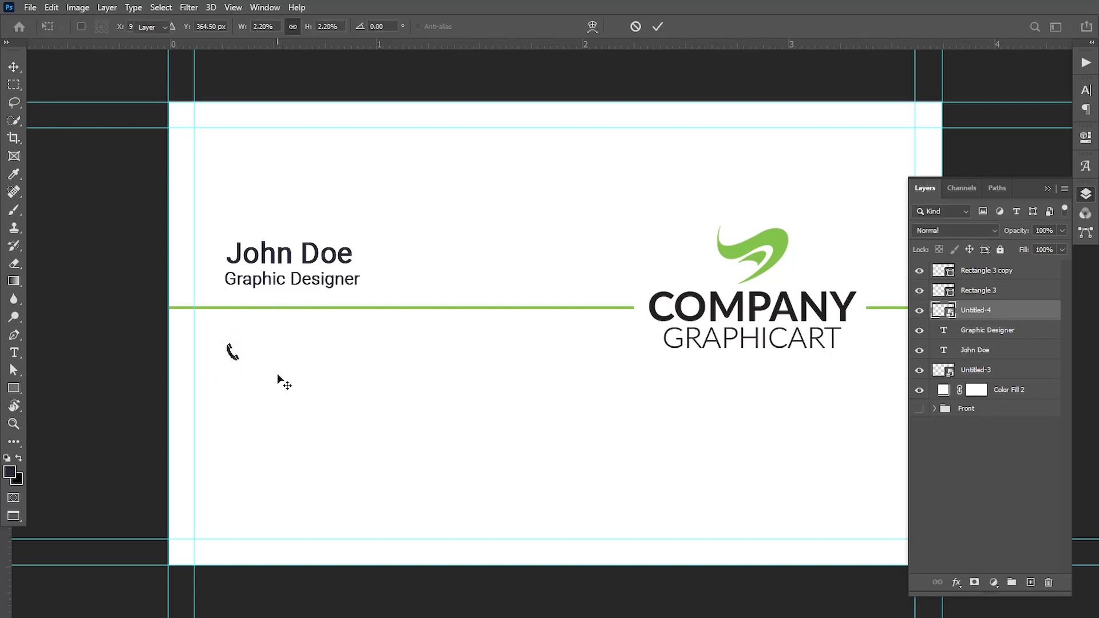
Type the phone number beside the icon and duplicate it as a second line beneath.
left_click(15, 353)
left_click(246, 412)
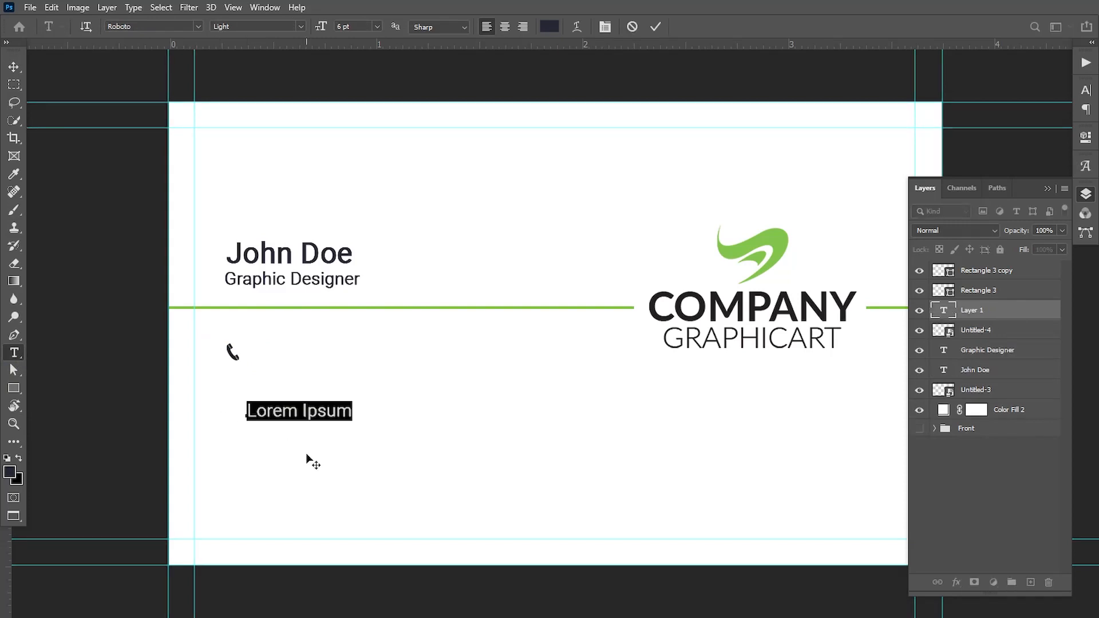
type("000 123")
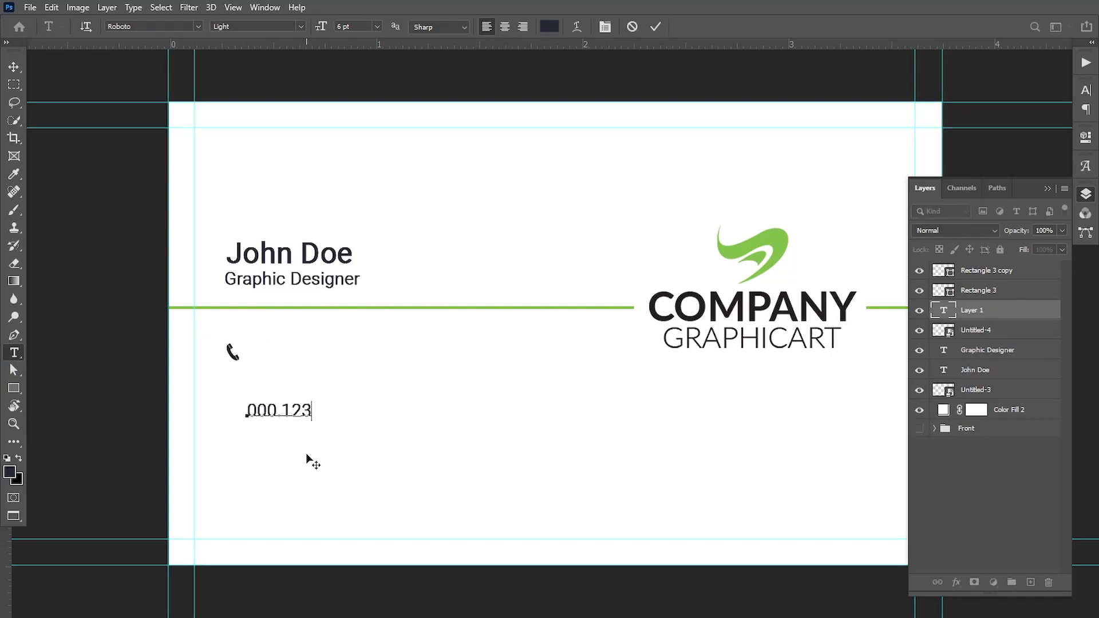
type("4 5678")
key("ctrl+Return")
key("v")
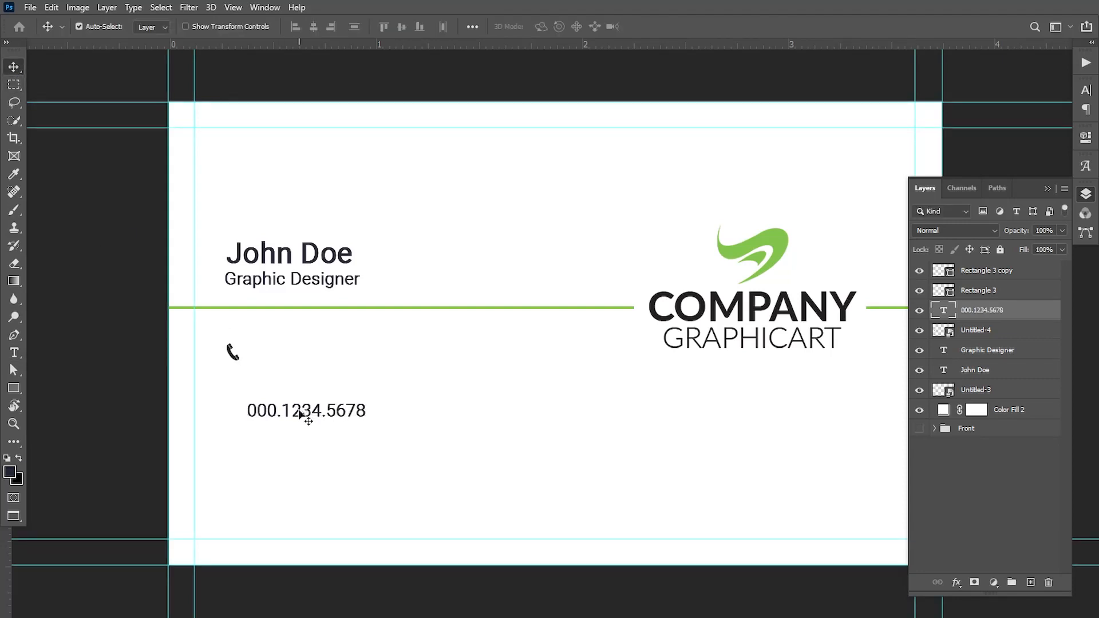
left_click_drag(305, 412, 319, 347)
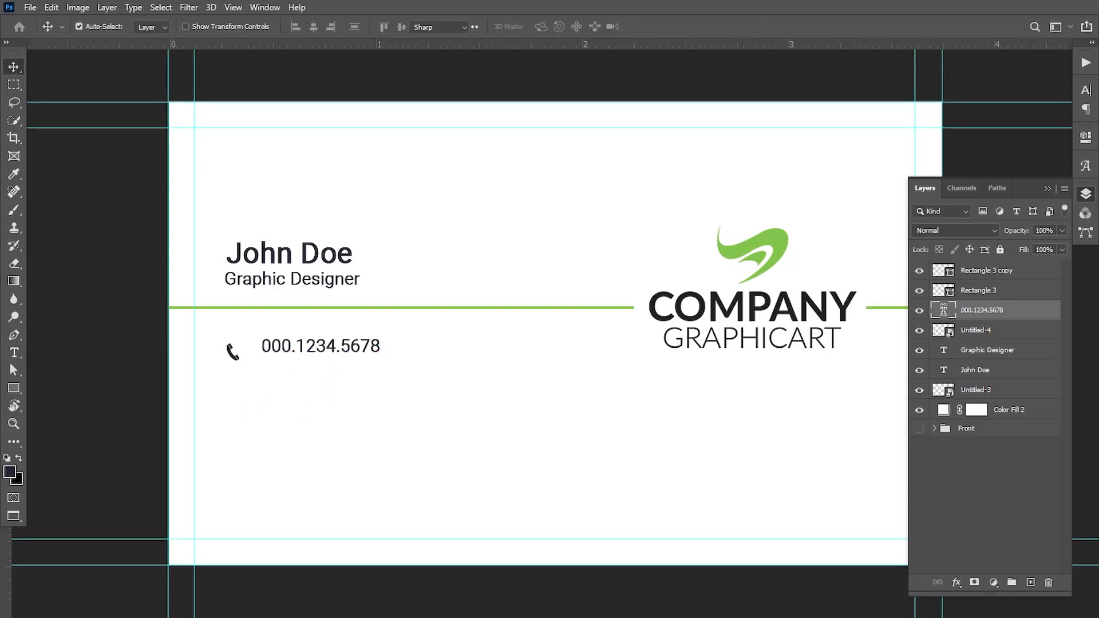
double_click(945, 312)
left_click(14, 67)
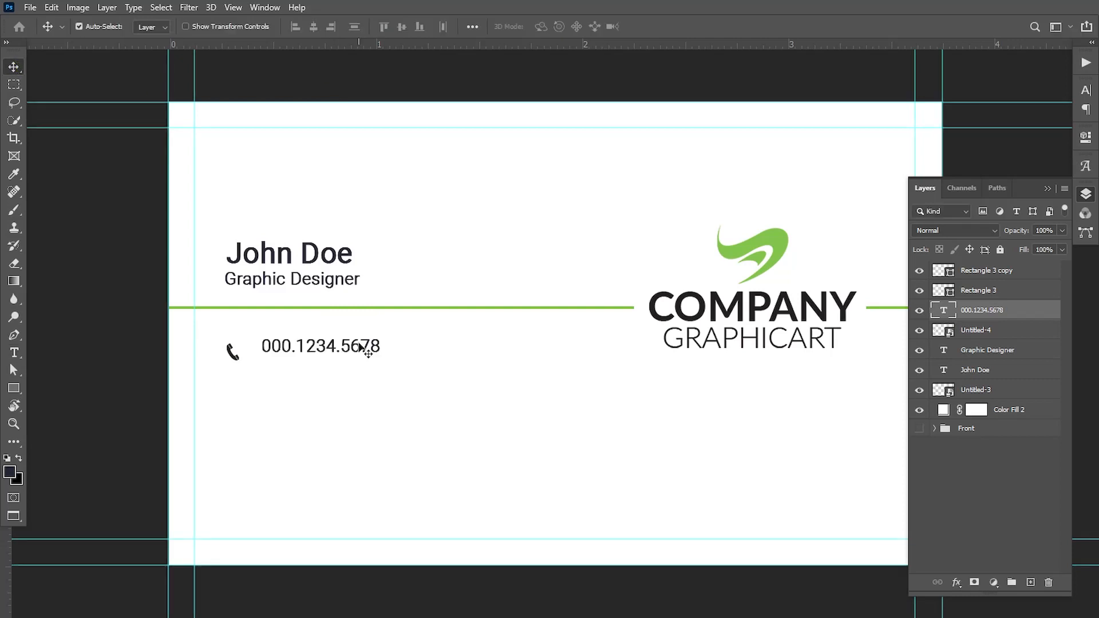
left_click_drag(309, 347, 306, 370)
key("Down")
key("Down")
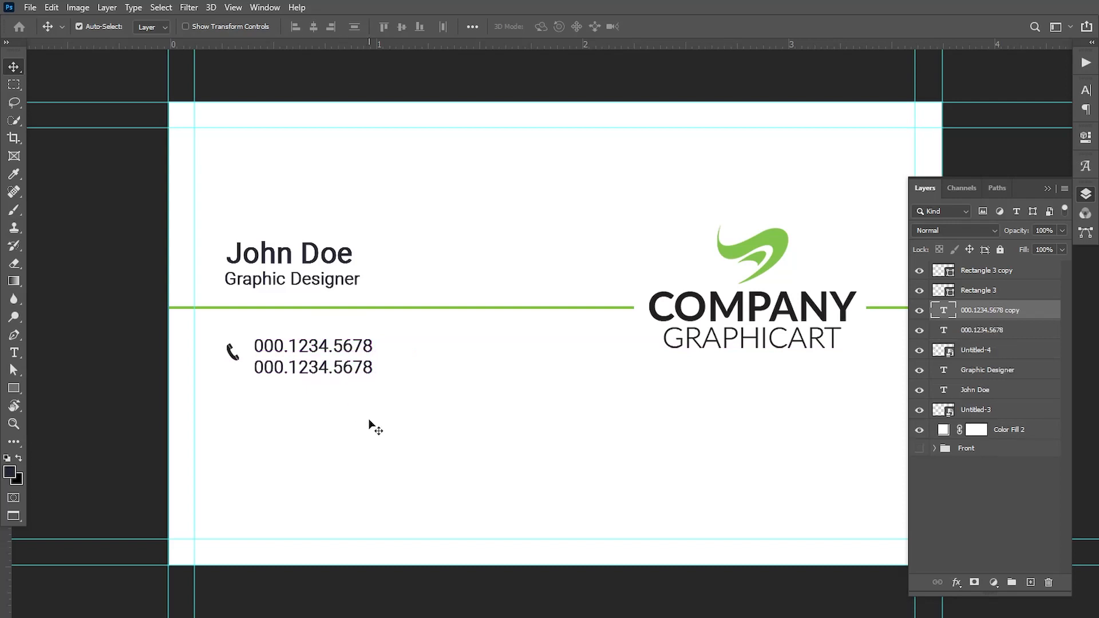
Duplicate the phone icon and number block twice, stacking the copies below the original.
left_click(966, 351)
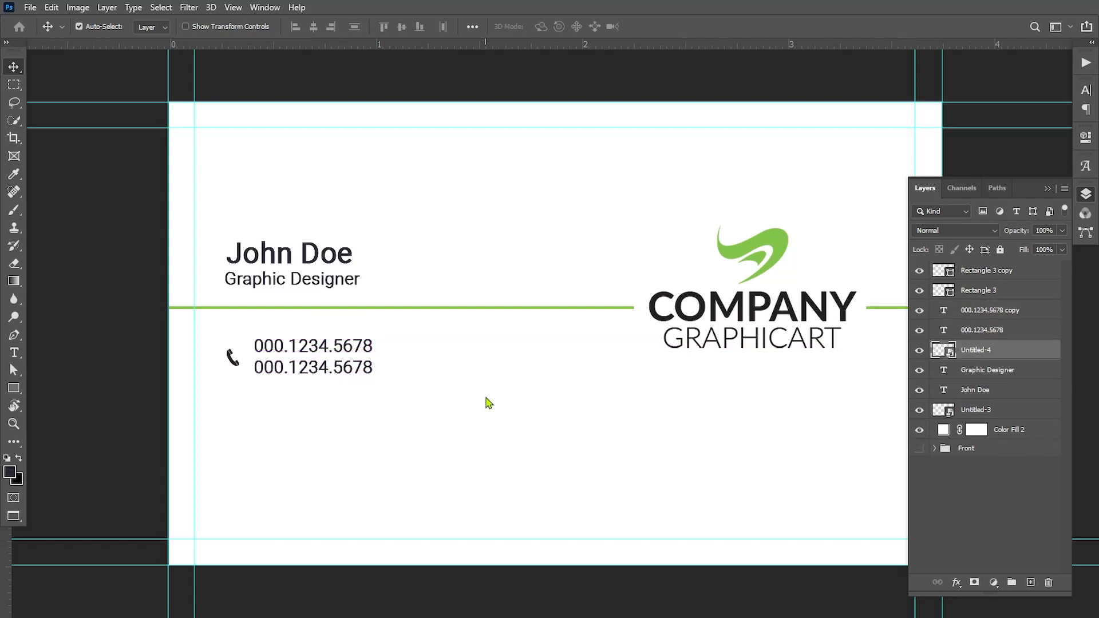
key("ctrl+t")
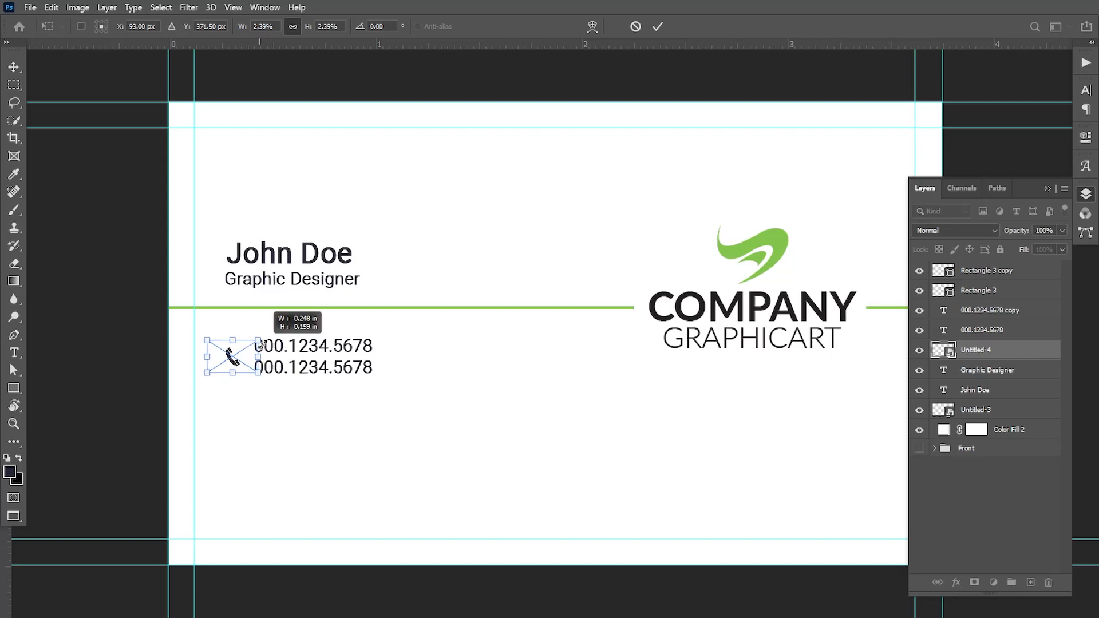
key("Return")
left_click(1009, 332, "ctrl")
left_click(1009, 313, "ctrl")
key("Right")
key("Right")
key("Right")
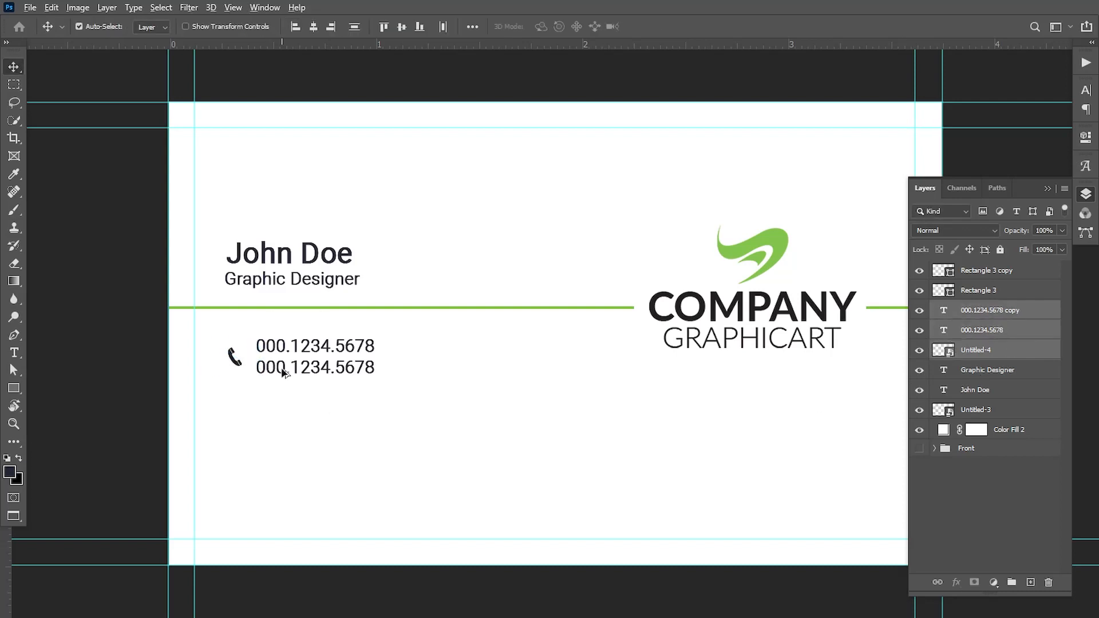
left_click_drag(282, 377, 281, 491)
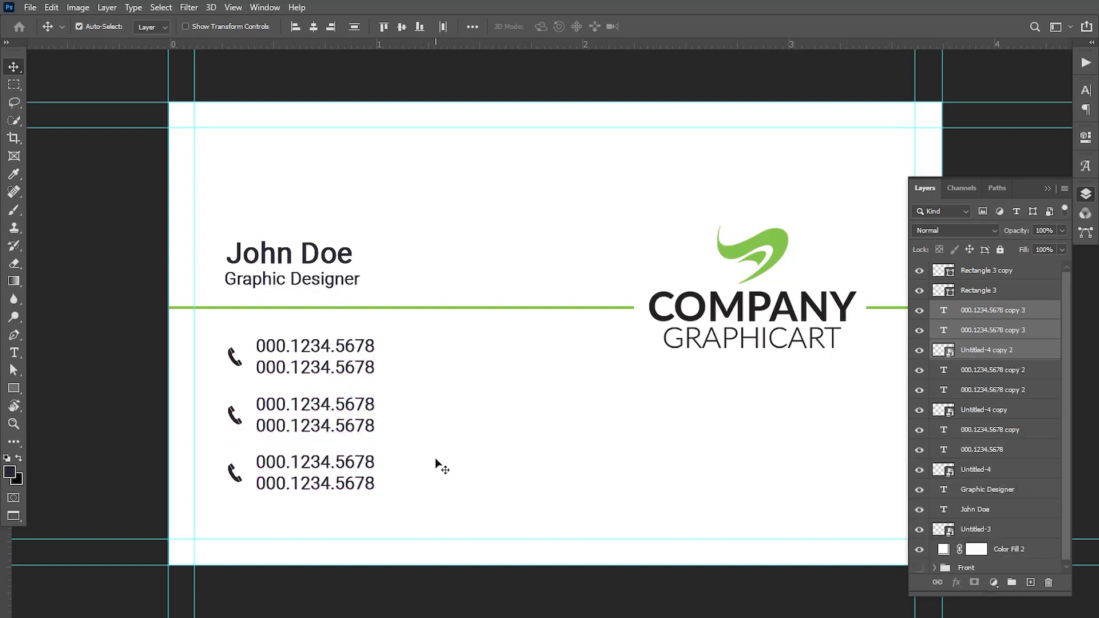
Delete the second and third phone icon copies, keeping only the top icon.
left_click(972, 354)
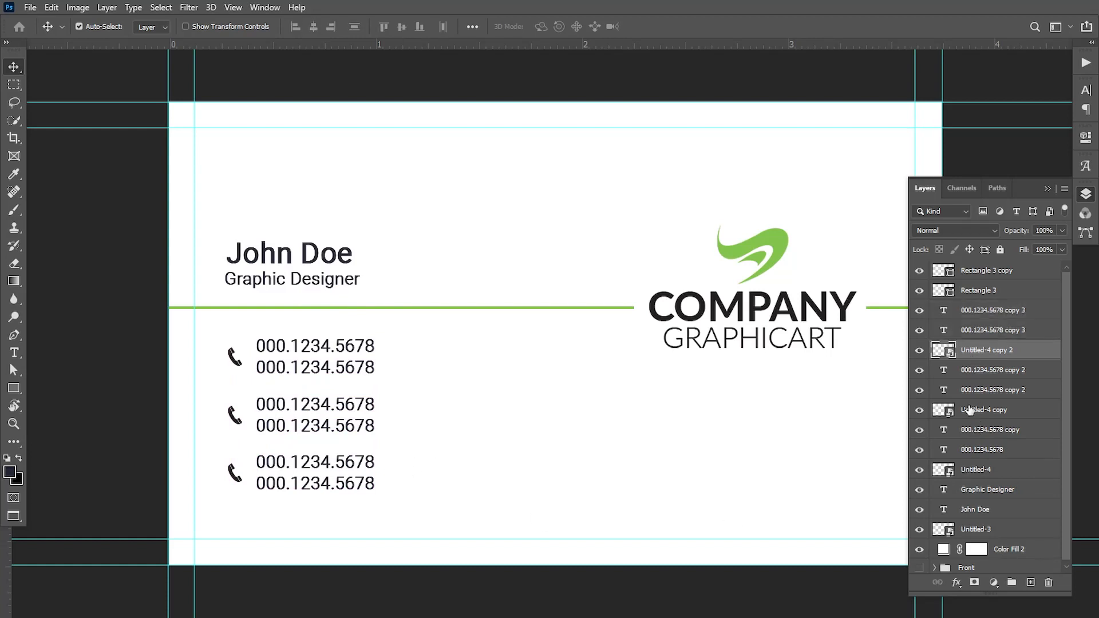
key("Delete")
left_click(973, 392)
key("Delete")
left_click(31, 8)
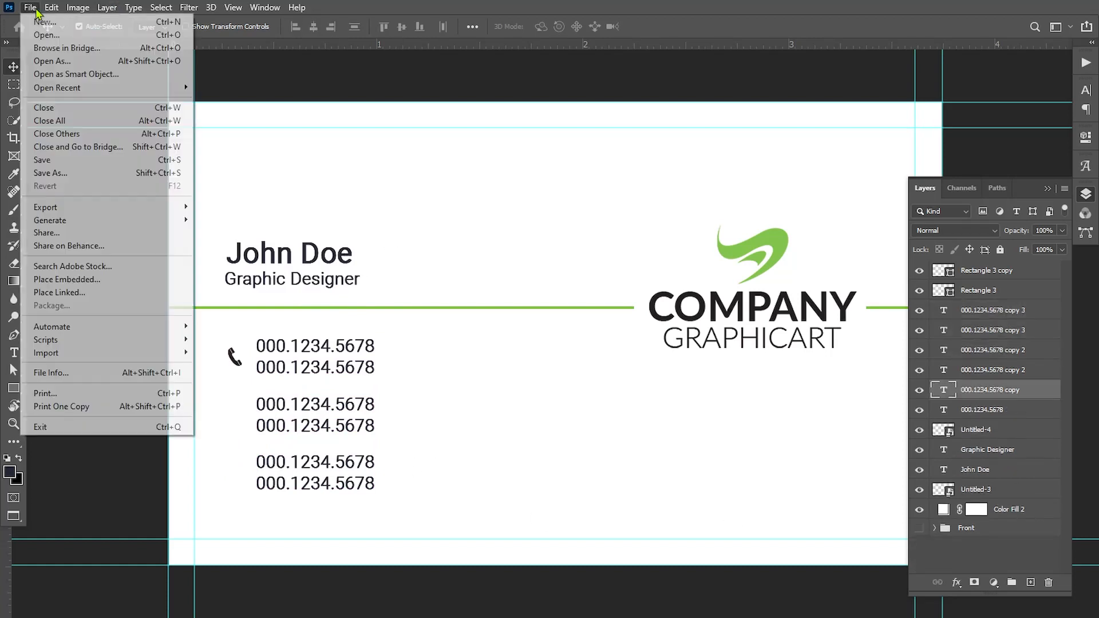
Embed the Untitled-5 monitor icon, scaled down to phone-icon size beside the second block.
left_click(67, 280)
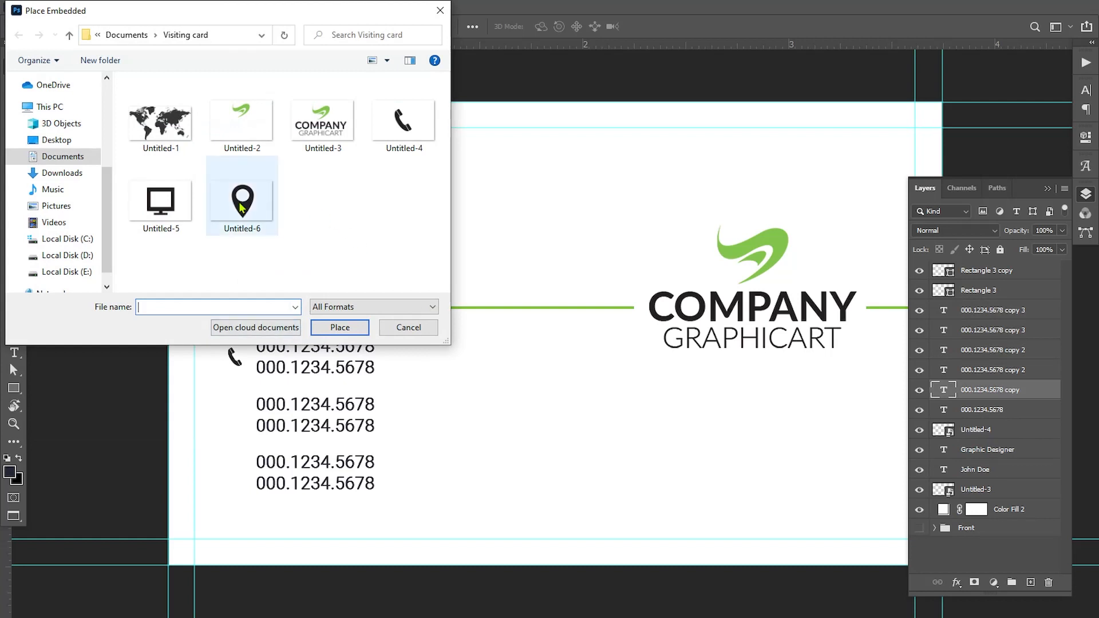
left_click(160, 204)
left_click(341, 327)
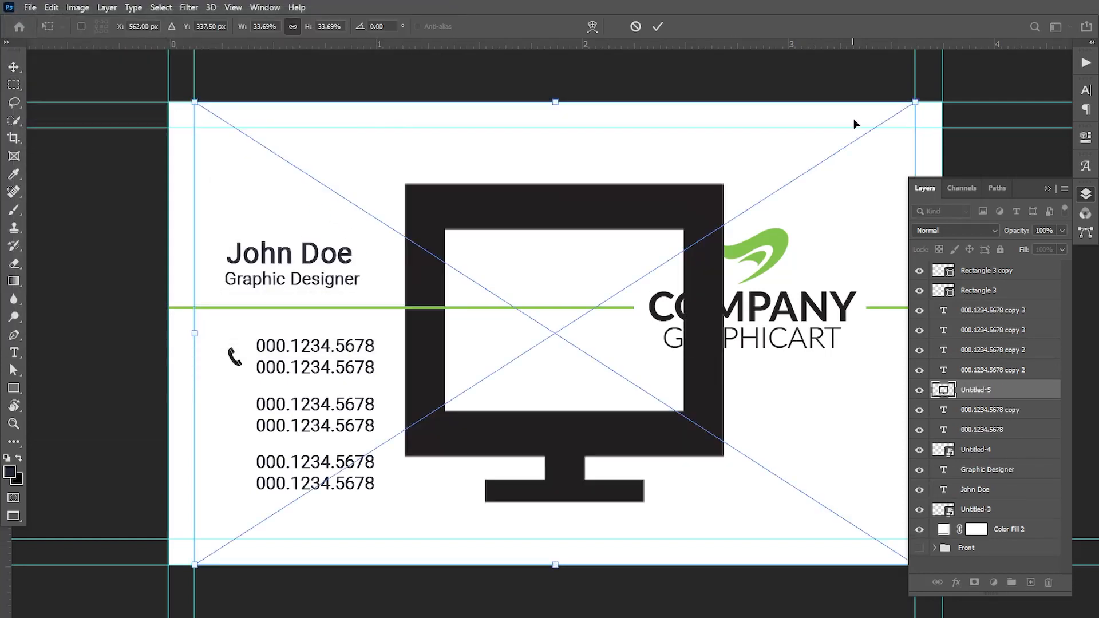
left_click_drag(915, 102, 254, 399)
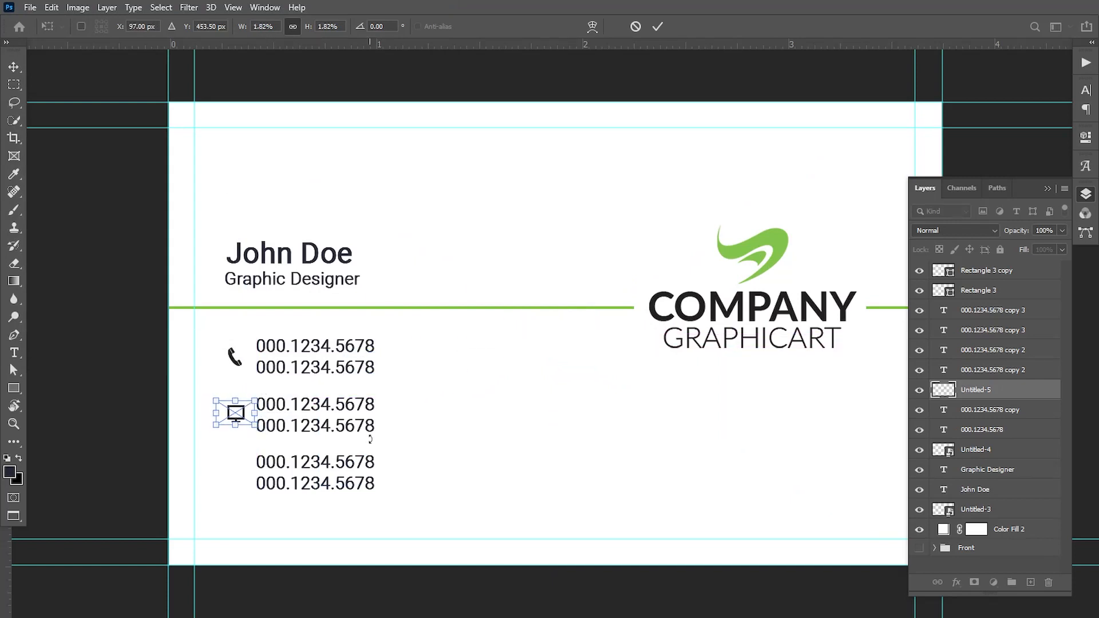
key("Return")
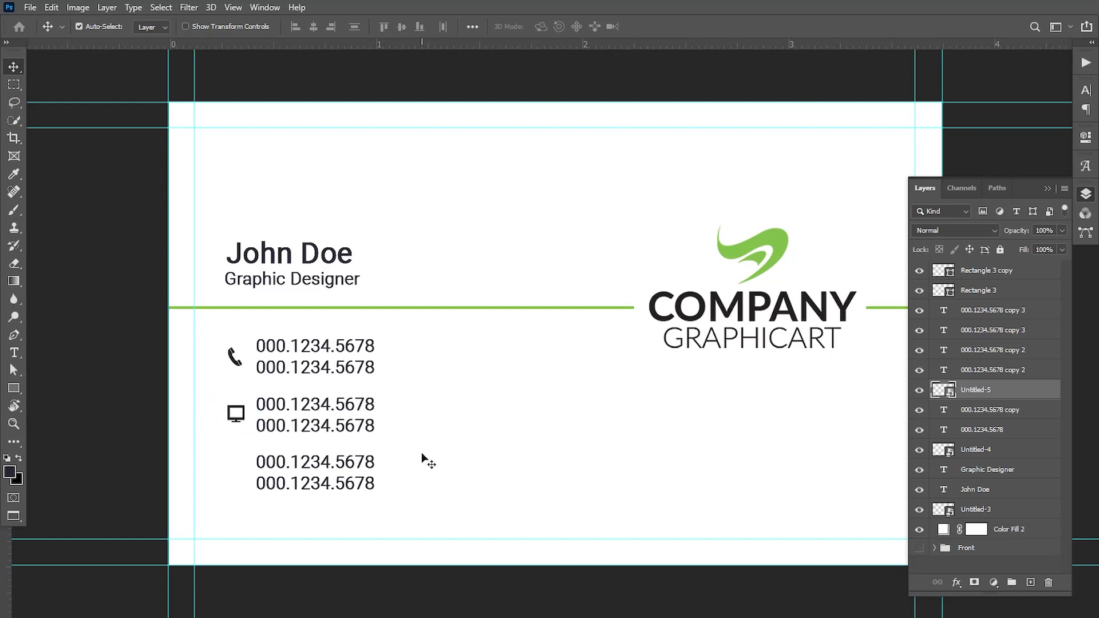
left_click(15, 351)
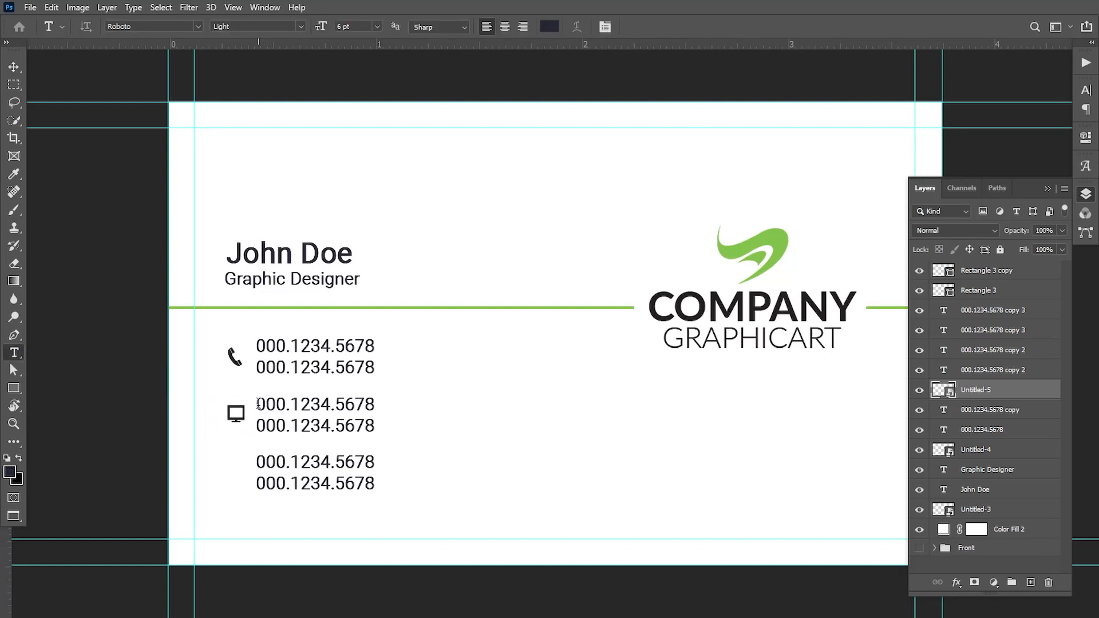
left_click_drag(258, 404, 410, 405)
type("he")
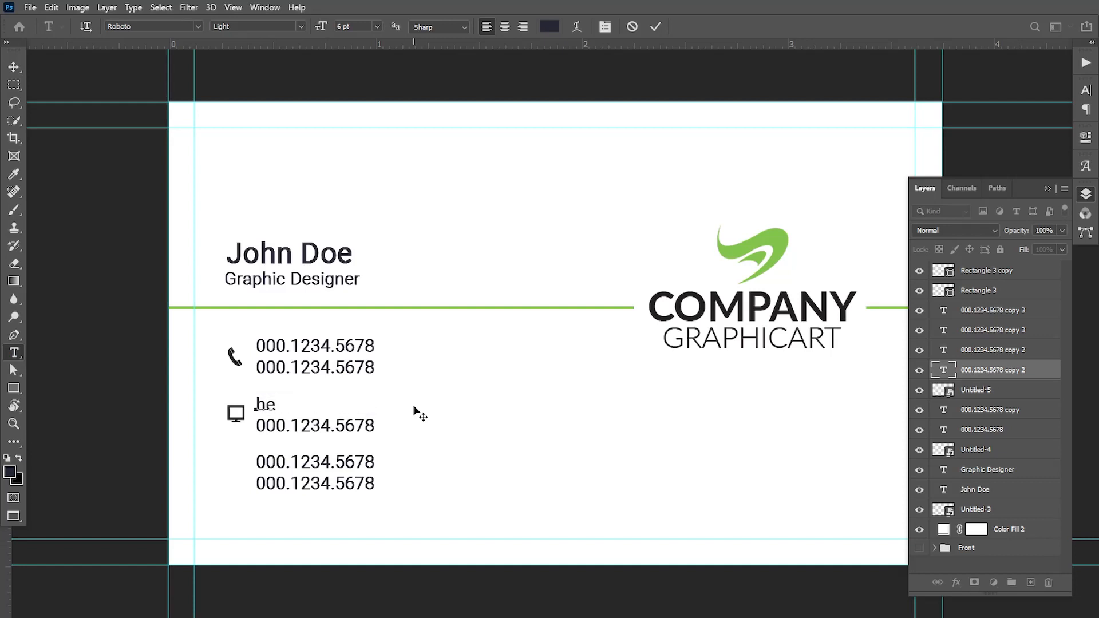
type("llo@youremail")
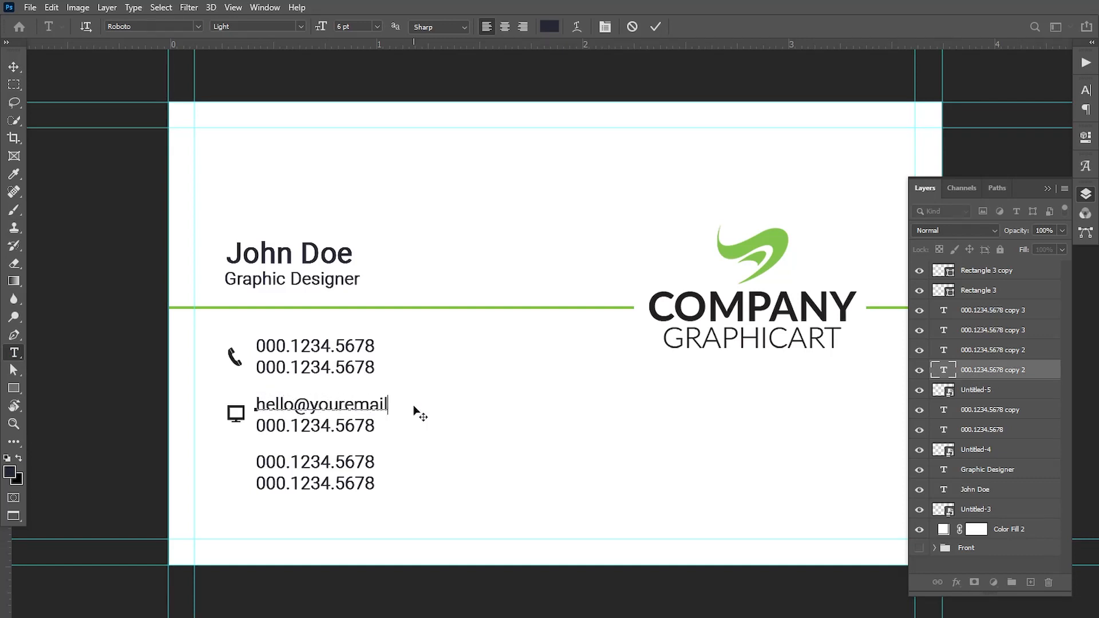
type(".com")
key("ctrl+Return")
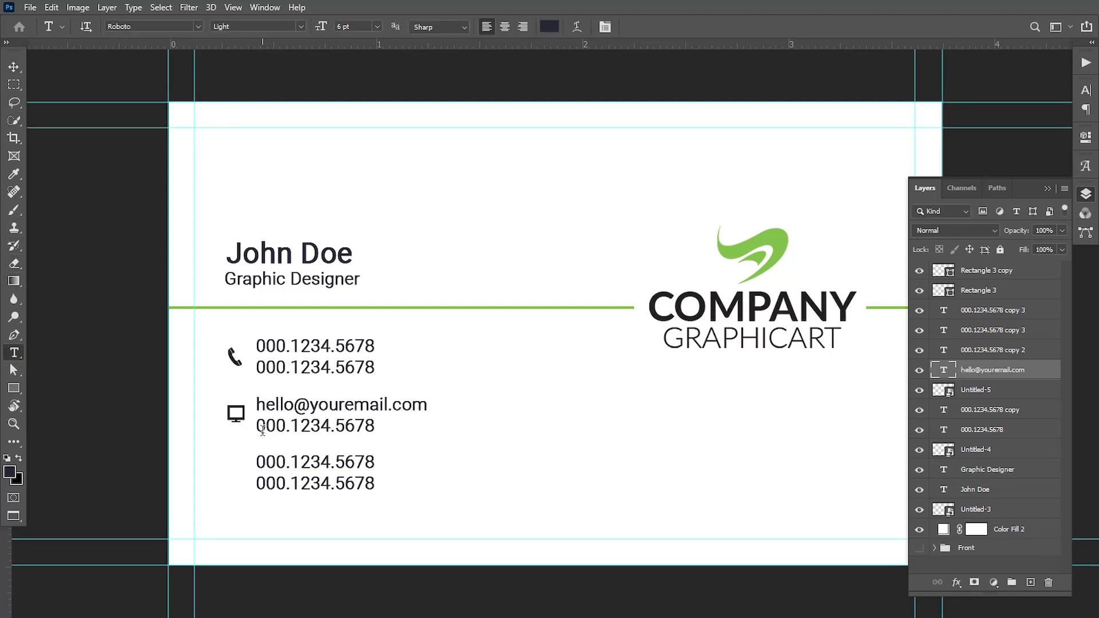
left_click_drag(262, 430, 424, 453)
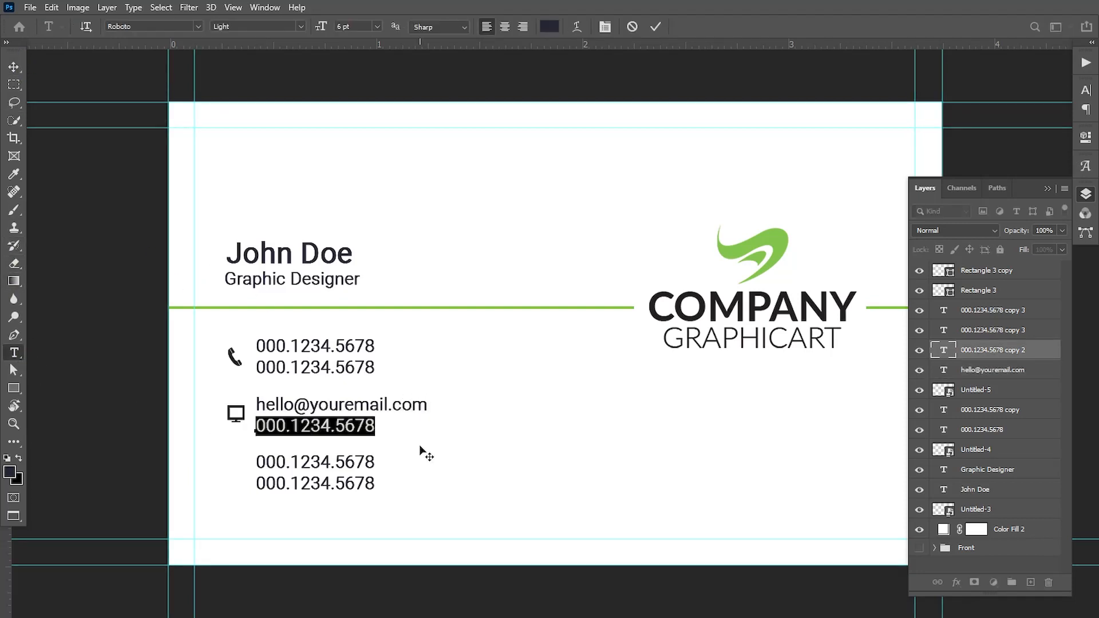
type("www")
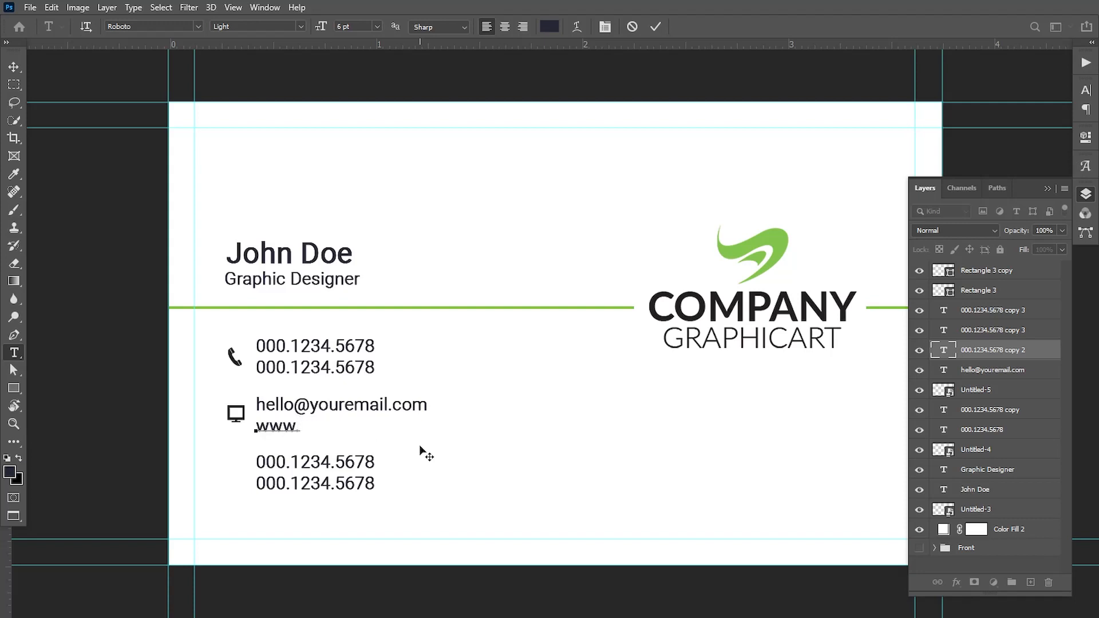
type(".website.com")
left_click(13, 66)
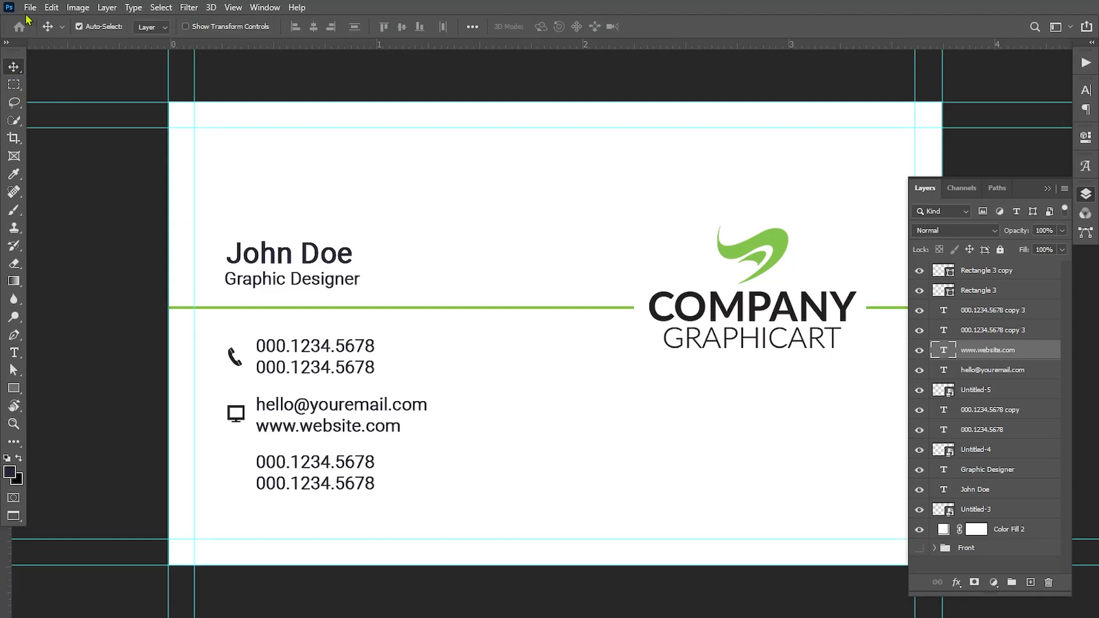
left_click(30, 7)
Embed the Untitled-6 location pin beside the third block, scaled to match the other icons.
left_click(67, 279)
left_click(243, 200)
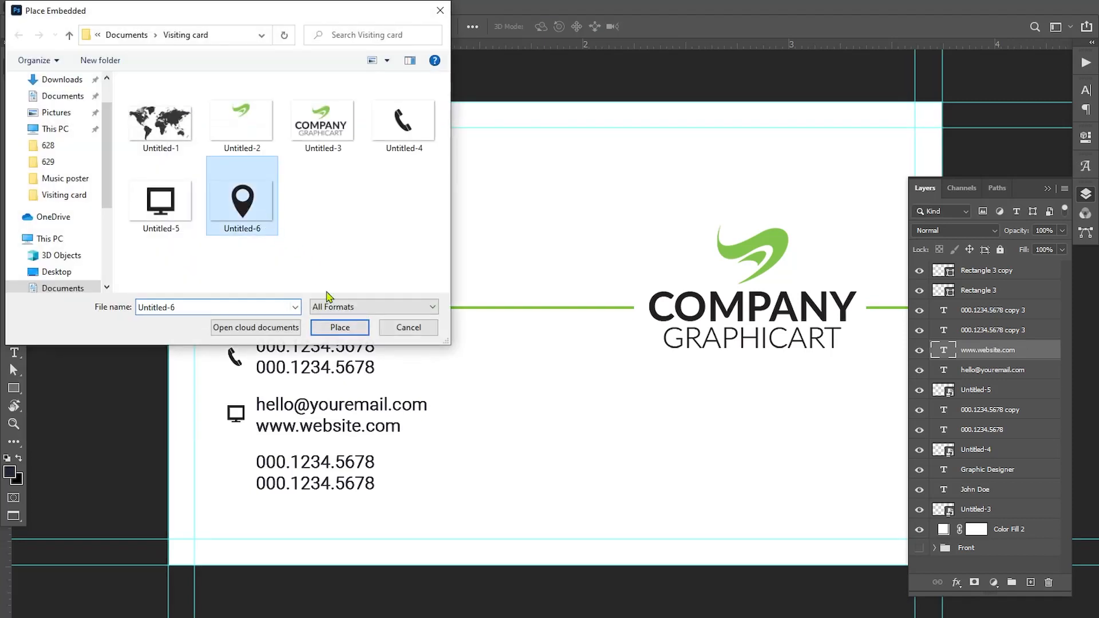
left_click(347, 324)
left_click_drag(914, 103, 256, 462)
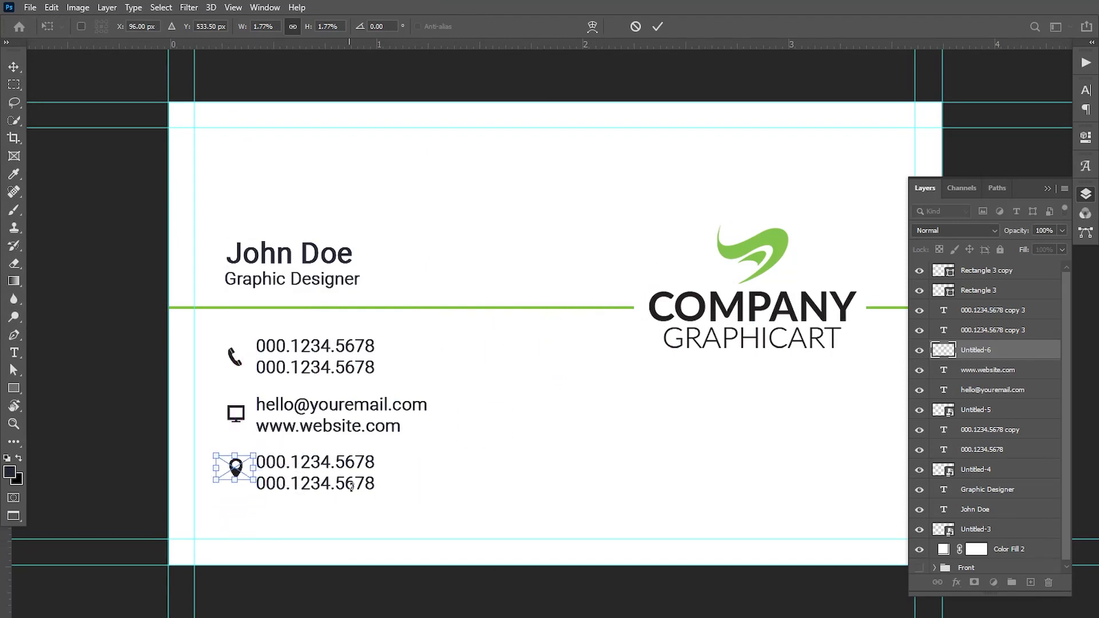
key("Return")
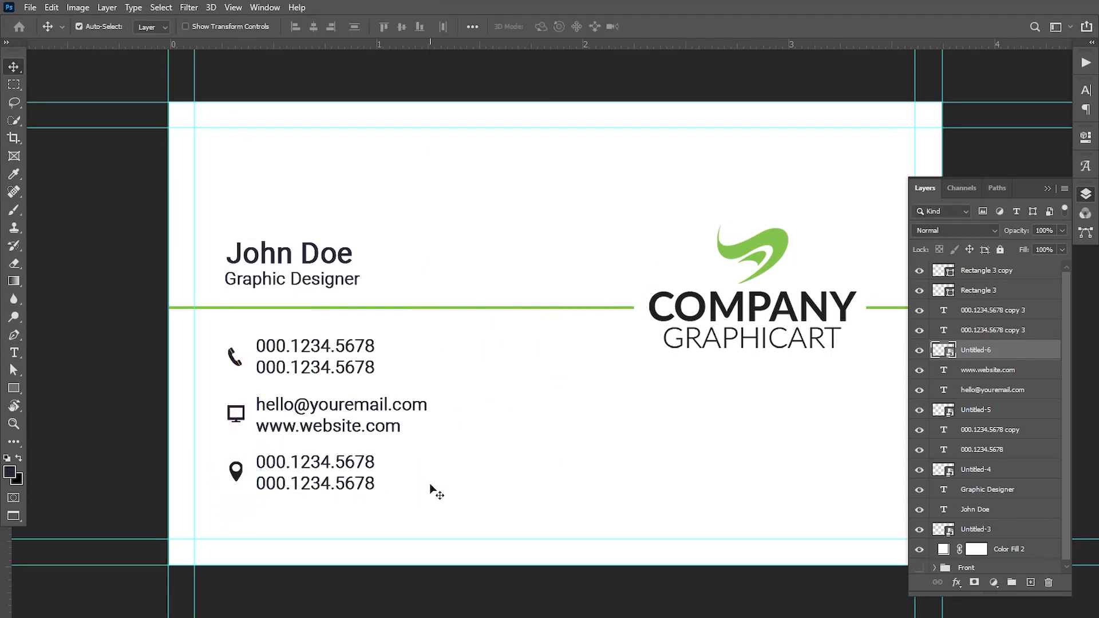
key("ctrl+t")
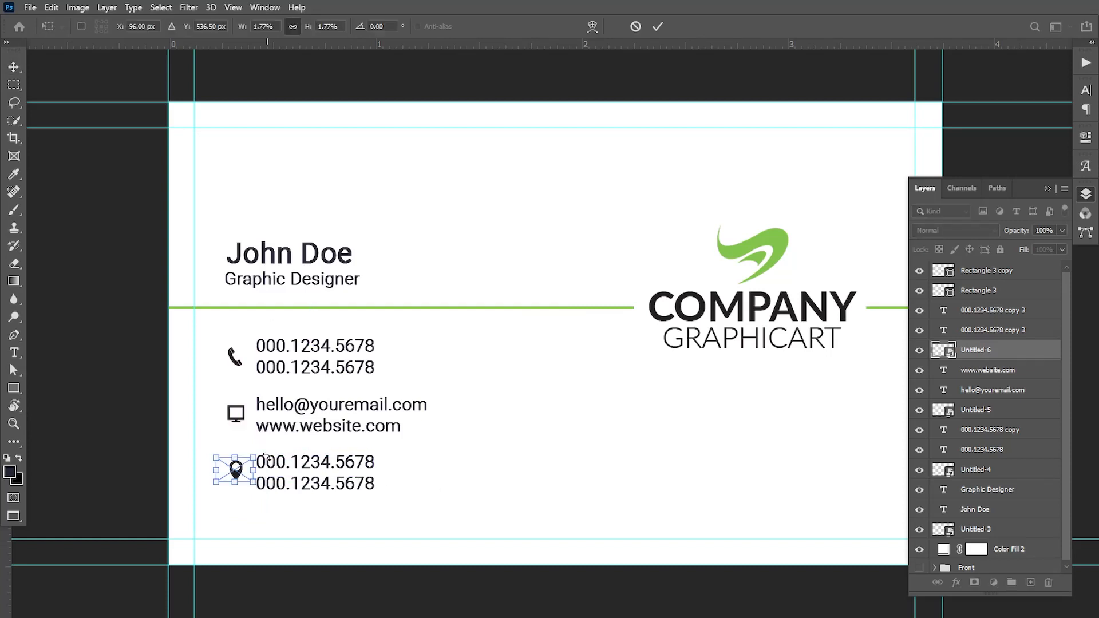
left_click_drag(258, 454, 254, 457)
key("Return")
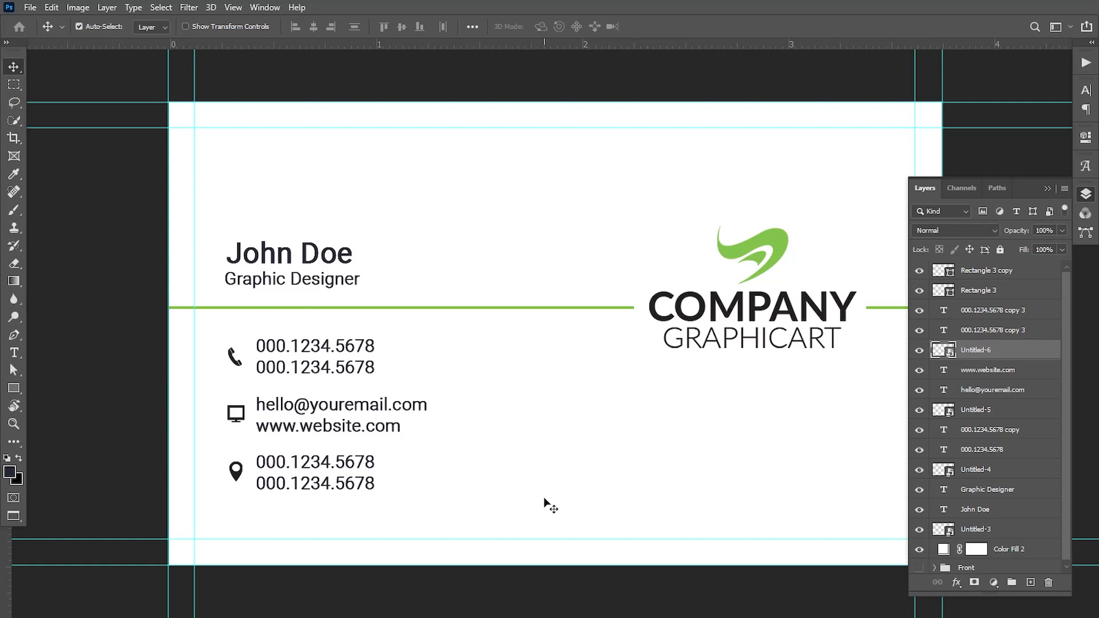
Replace the third block's first number with the street address.
left_click(13, 352)
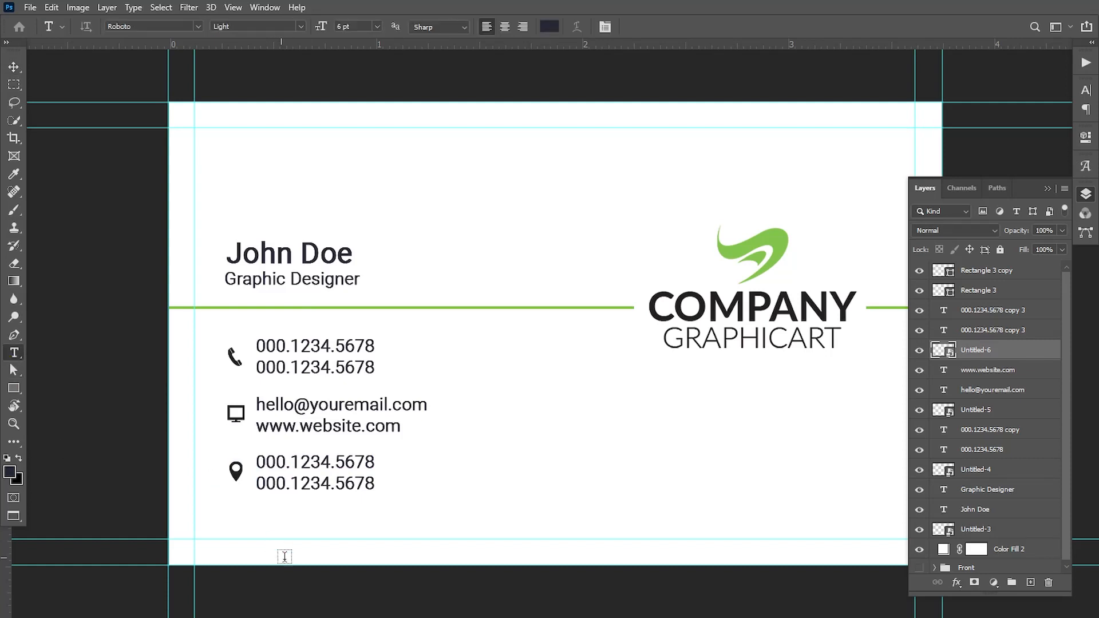
left_click_drag(256, 469, 434, 486)
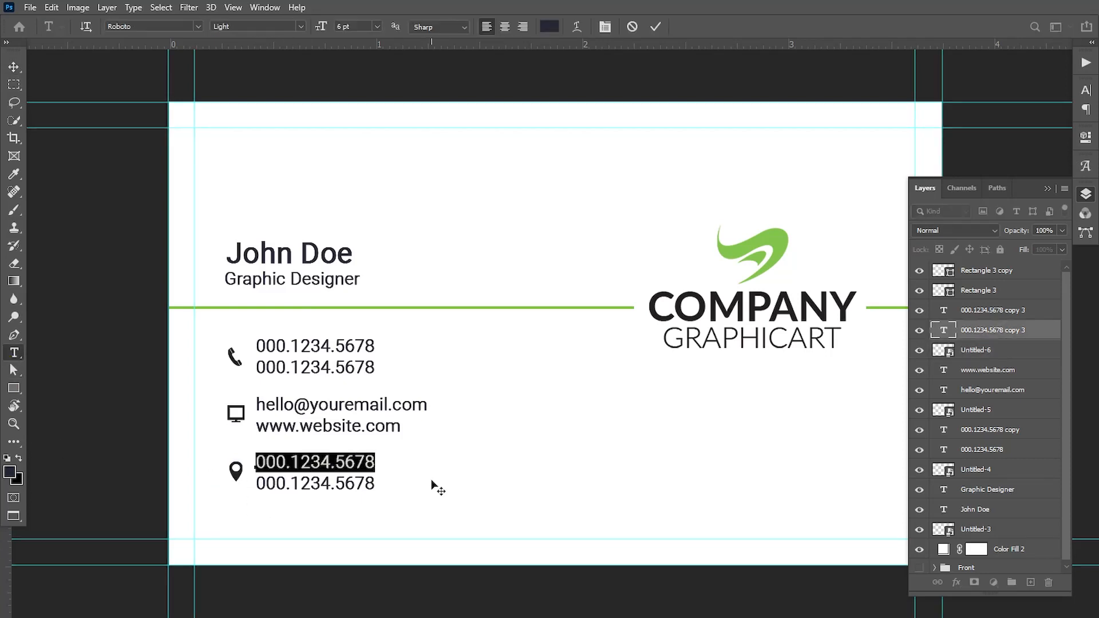
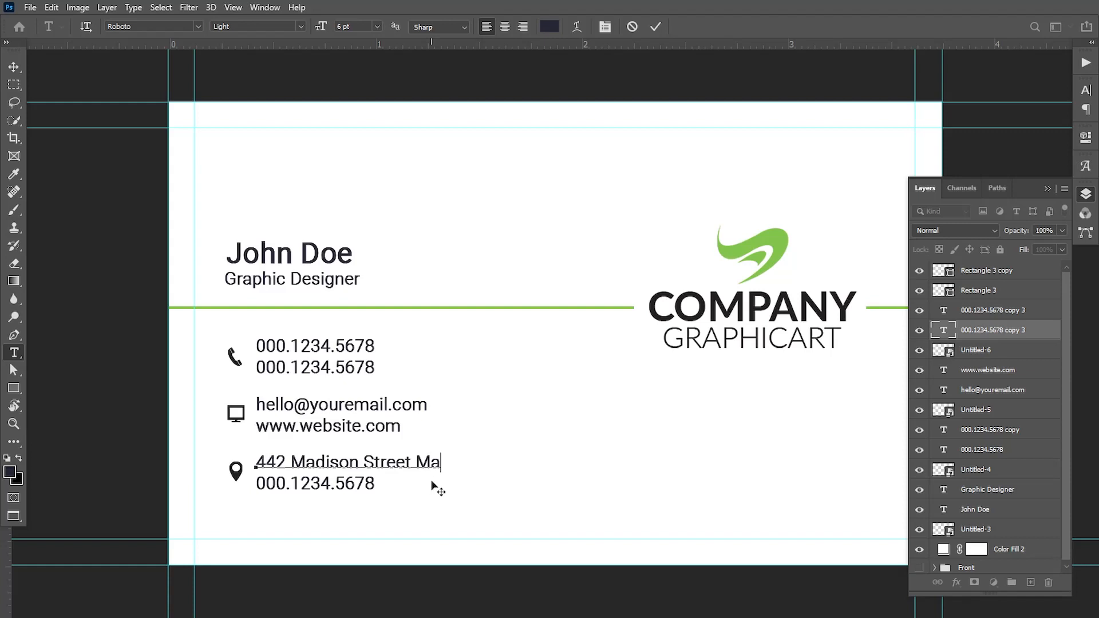
left_click(14, 67)
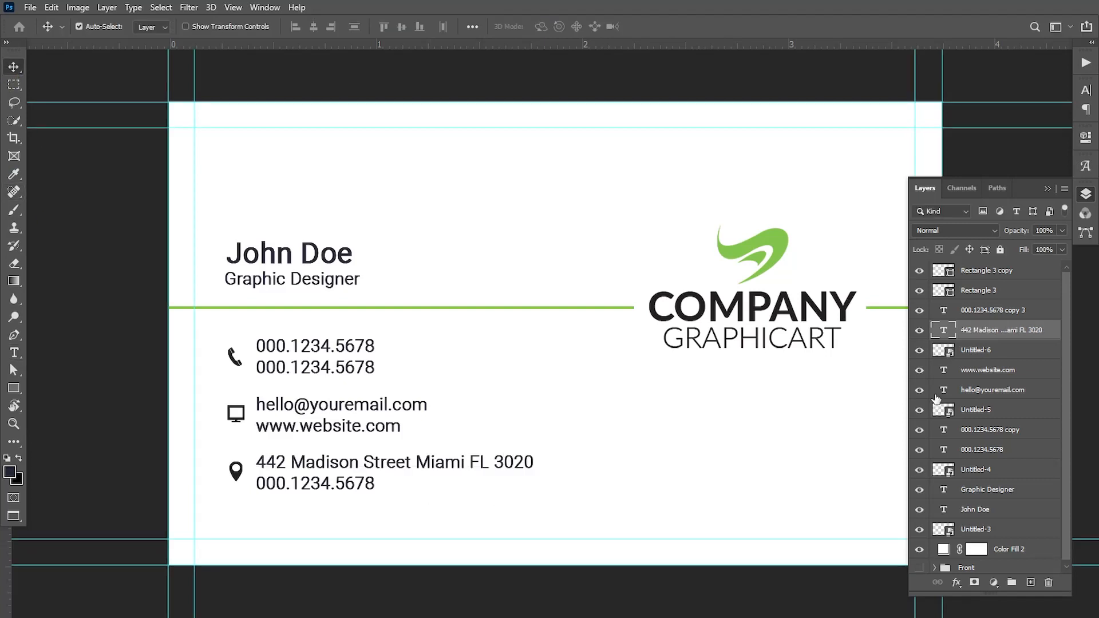
Delete the leftover number line and nudge the address and e-mail/website rows to even spacing.
left_click(312, 484)
key("Delete")
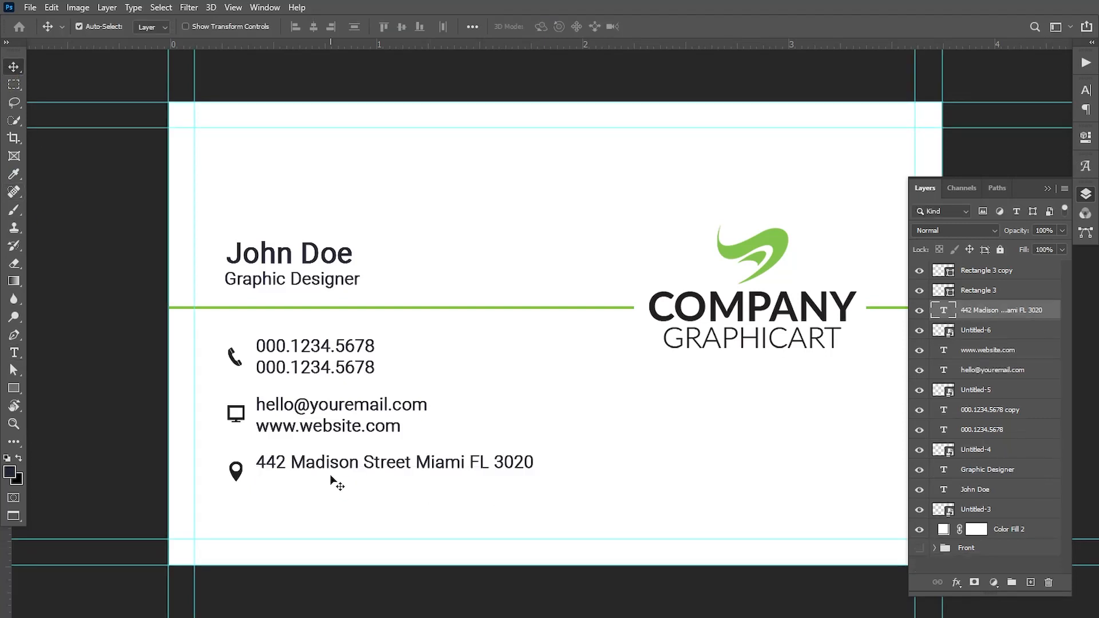
left_click_drag(330, 462, 331, 475)
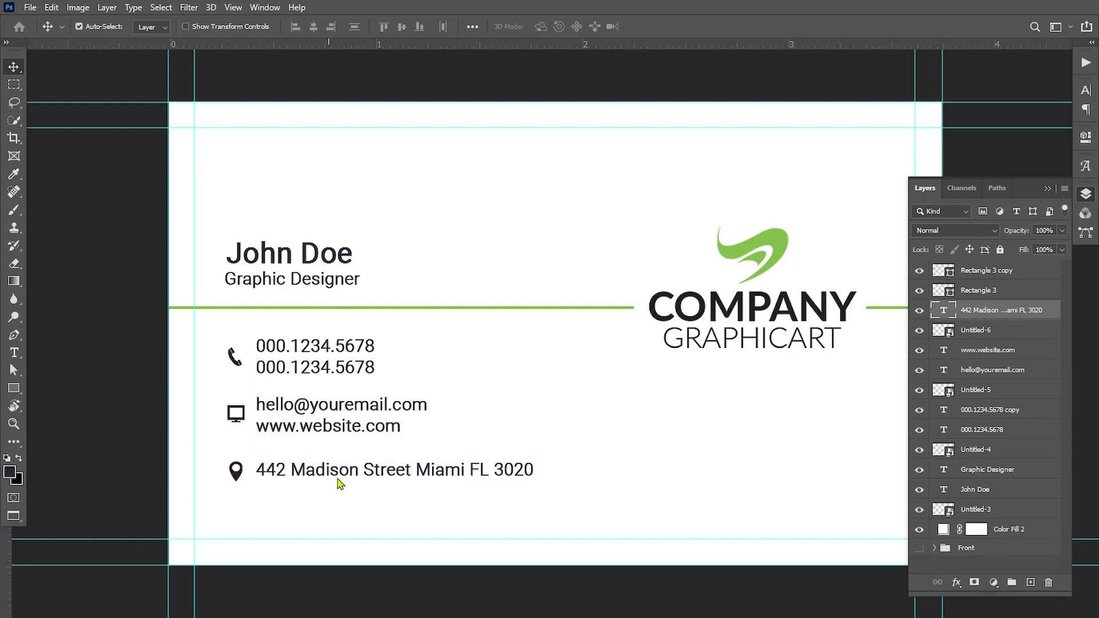
left_click(1008, 328, "shift")
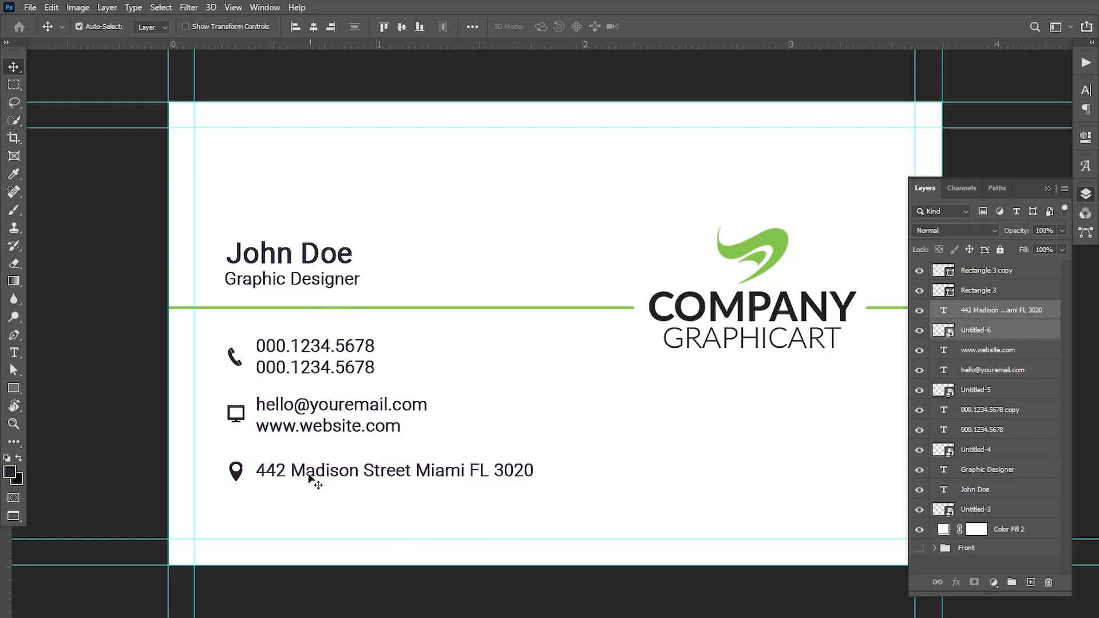
key("Up")
key("Up")
key("Up")
key("Up")
key("Up")
key("Up")
key("Up")
key("Down")
key("Down")
key("Down")
key("Down")
key("Down")
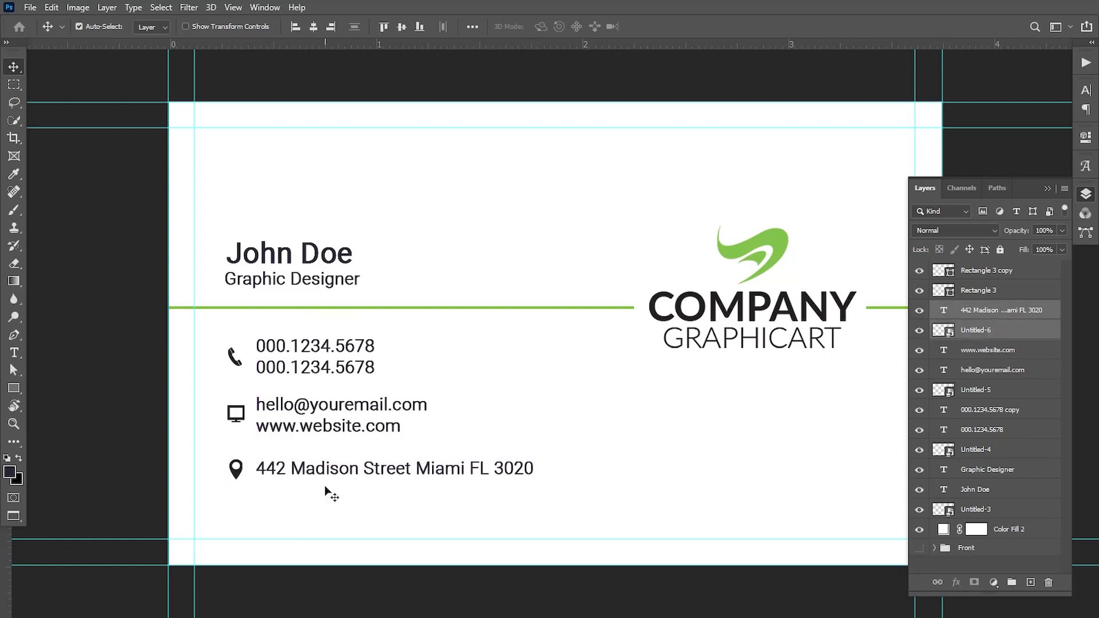
left_click(986, 354)
left_click(988, 388, "shift")
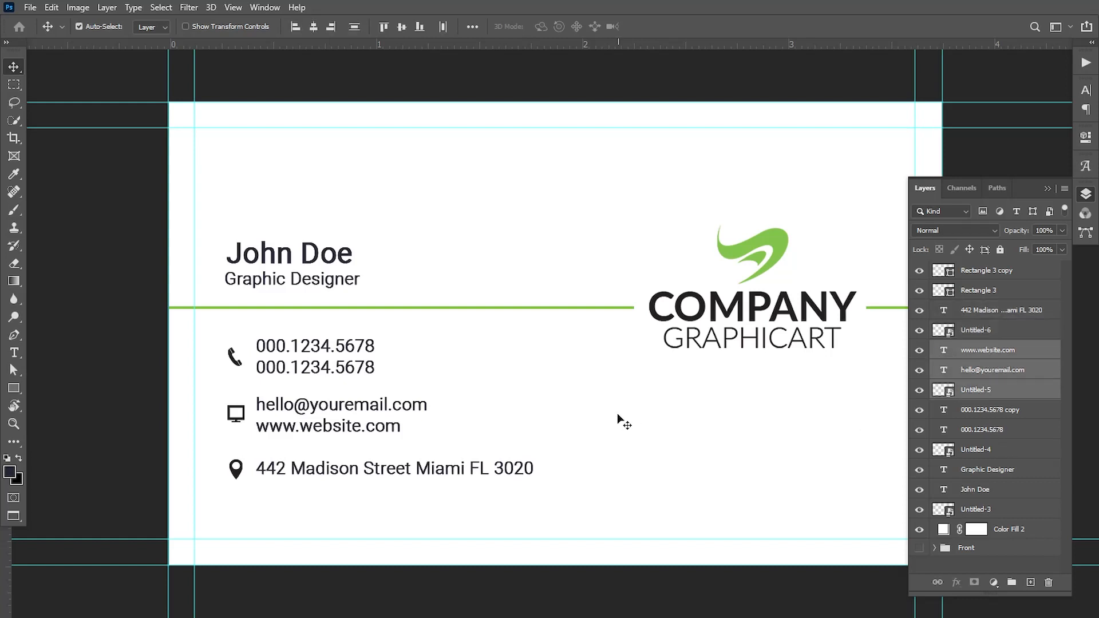
key("Down")
key("Down")
key("Down")
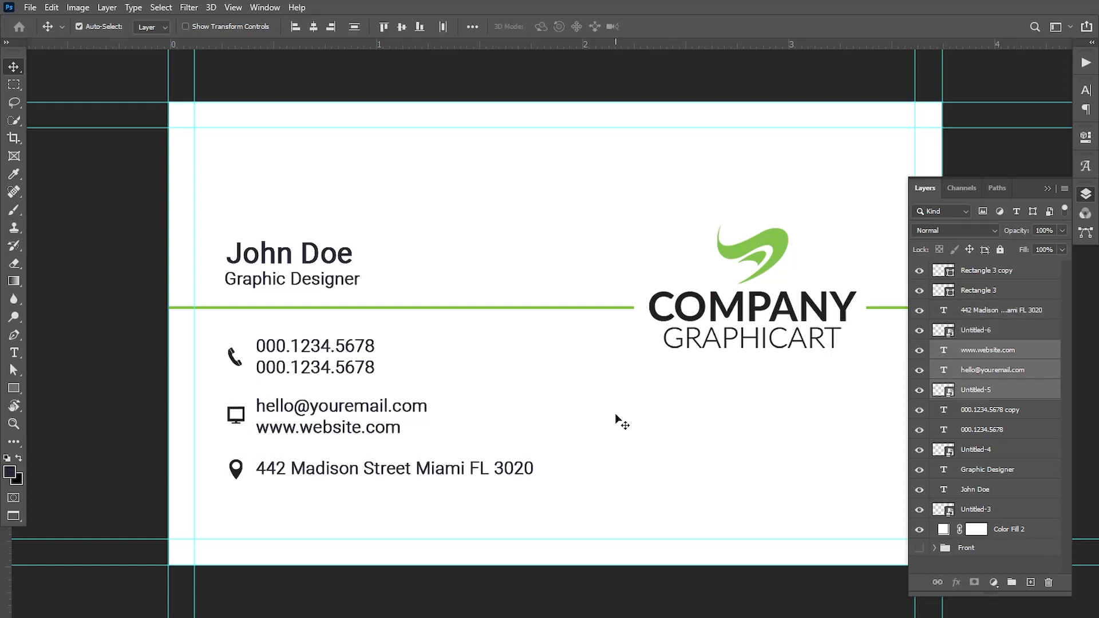
Enlarge the phone icon slightly with a free transform.
right_click(236, 365)
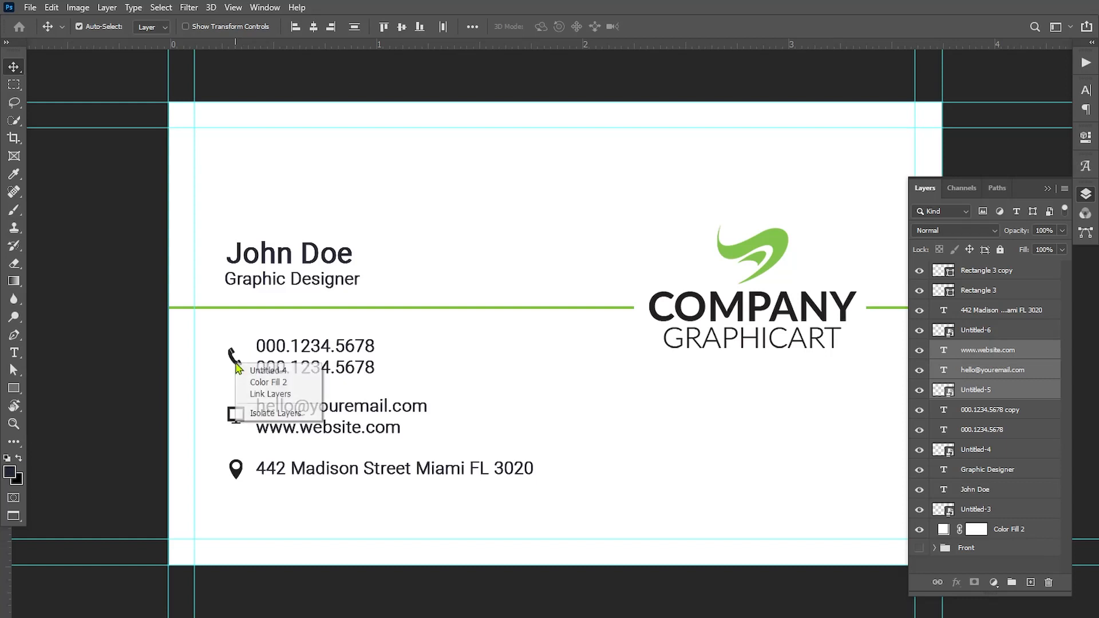
left_click(258, 373)
key("ctrl+t")
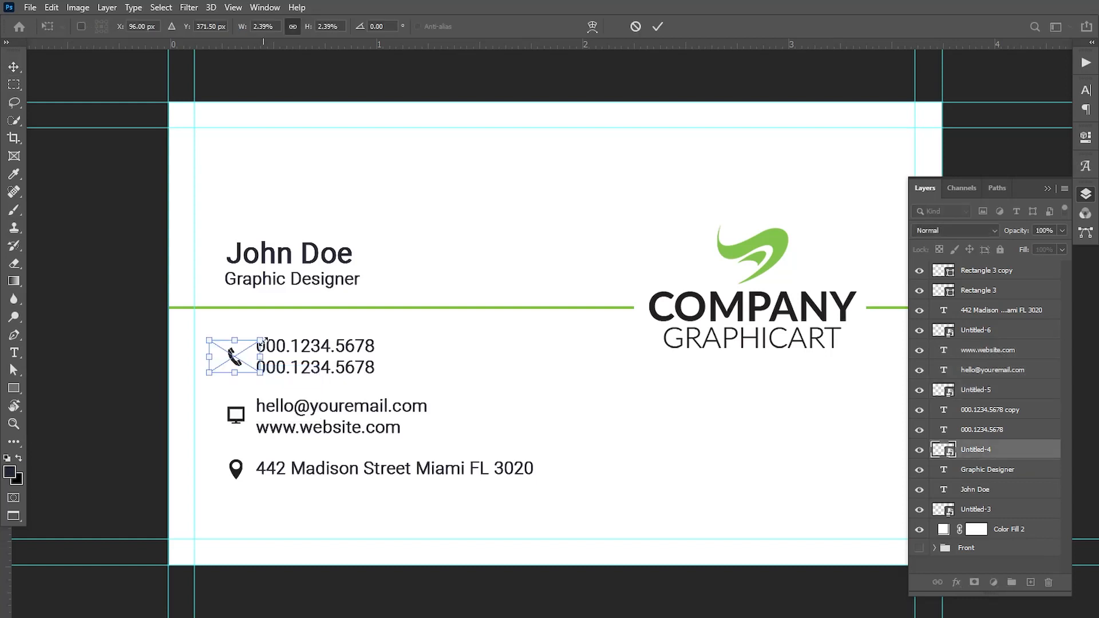
left_click_drag(265, 338, 268, 337)
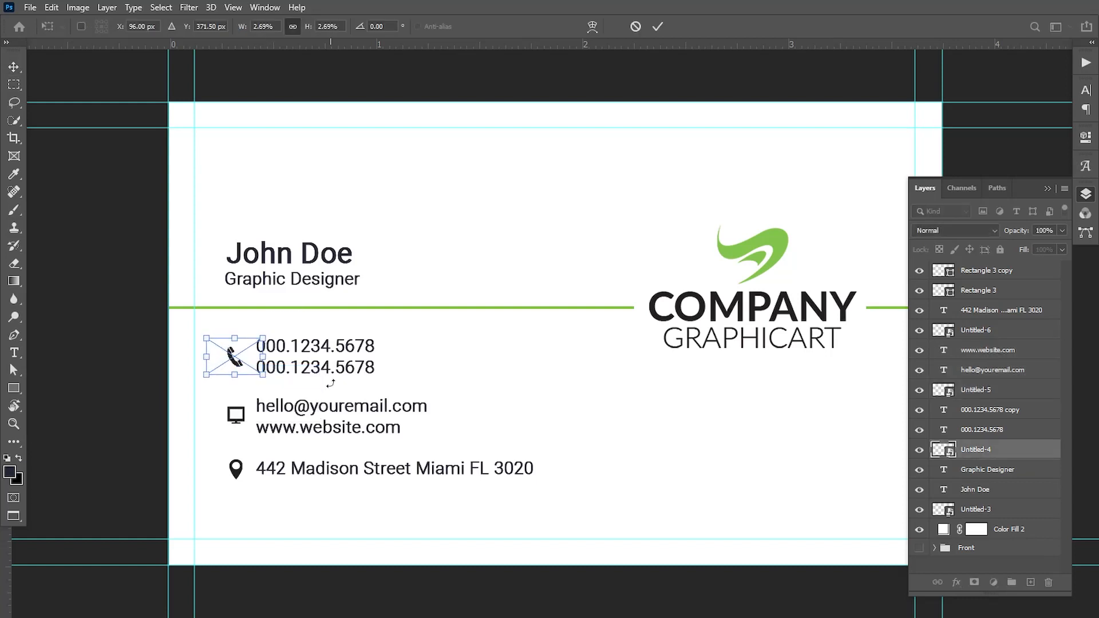
key("Return")
Align the address row and pin left to a temporary vertical guide, then remove it.
left_click_drag(7, 556, 226, 484)
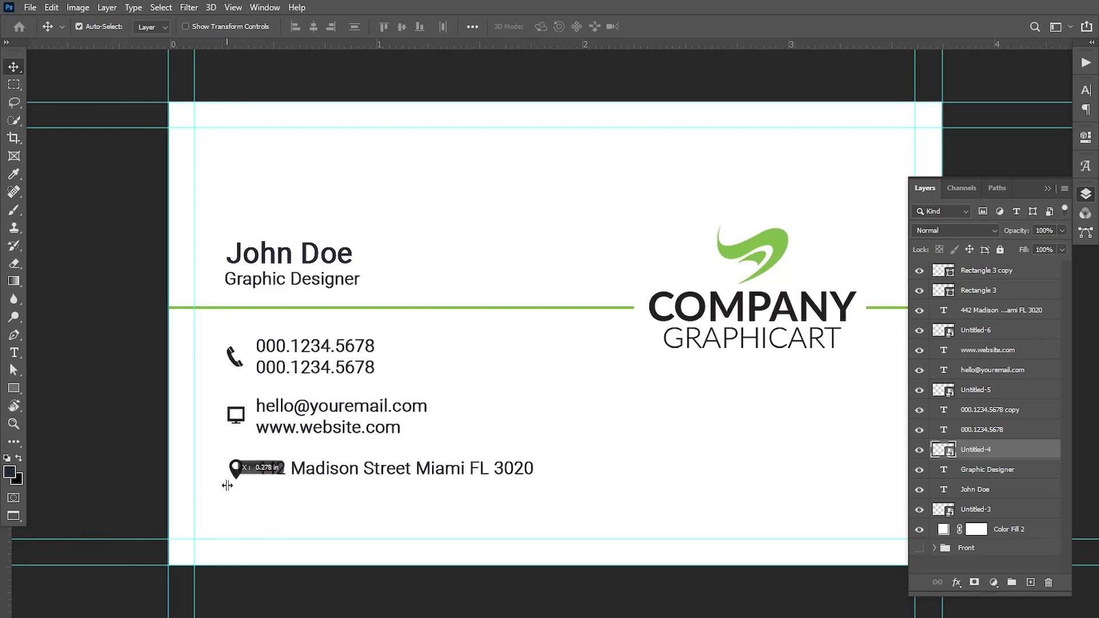
right_click(411, 472)
left_click(564, 480)
left_click(983, 333, "shift")
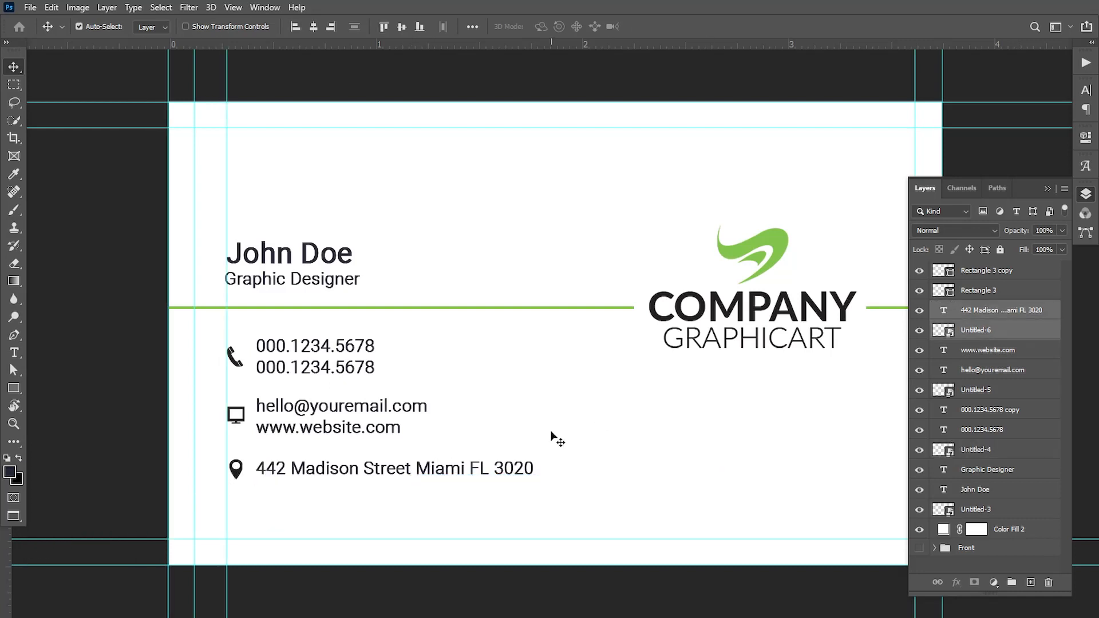
key("Left")
key("Left")
key("Left")
left_click_drag(227, 330, 8, 493)
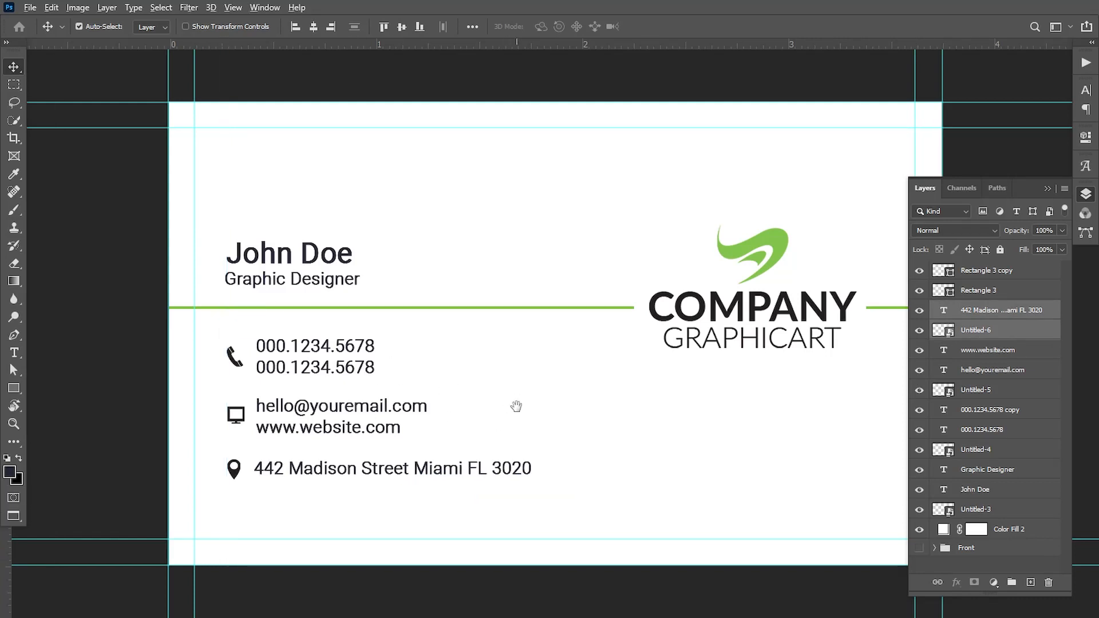
Select all back-side layers, from the Rectangle 3 copy down to the white background fill.
left_click(517, 406, "alt")
left_click(538, 416, "ctrl")
left_click(540, 416, "alt")
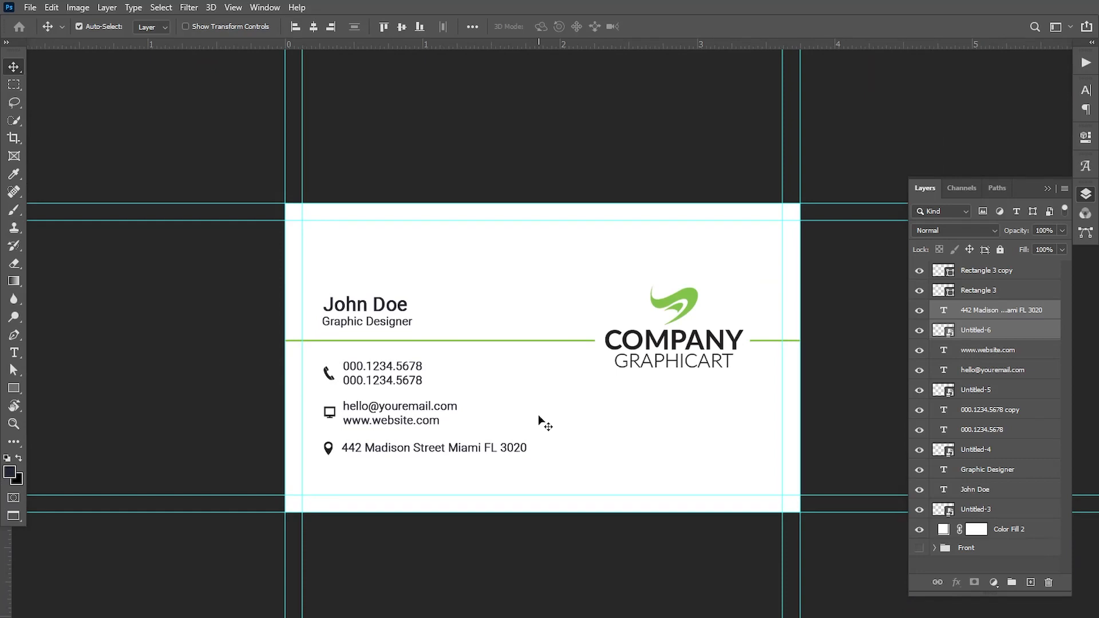
left_click(1025, 276)
left_click(1034, 291, "ctrl")
left_click(1039, 312, "ctrl")
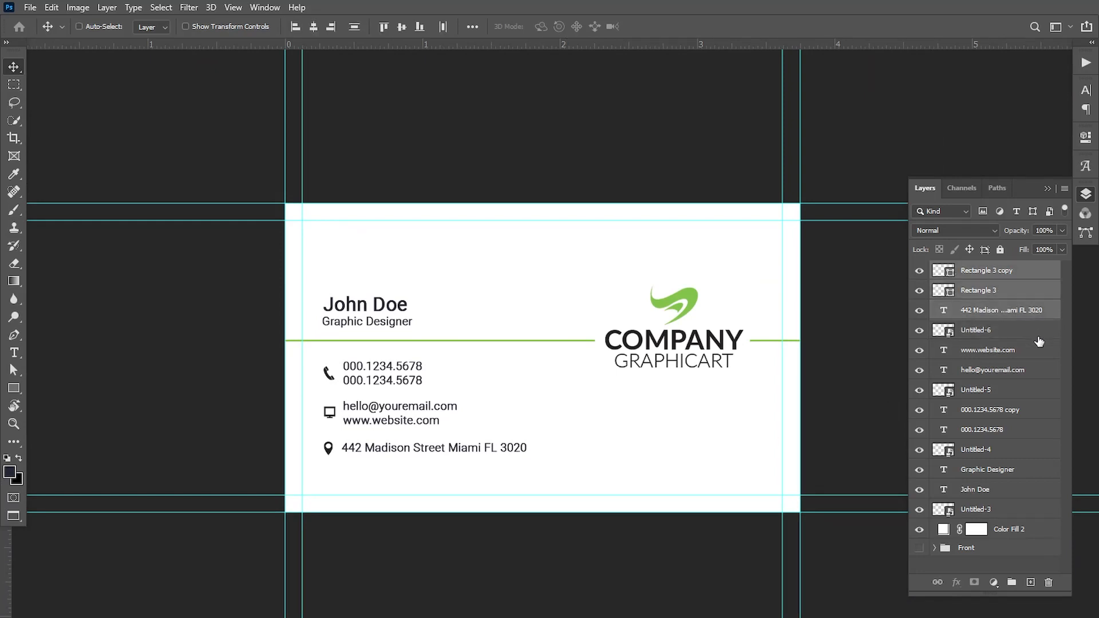
left_click(1038, 336, "ctrl")
left_click(1040, 355, "ctrl")
left_click(1041, 372, "ctrl")
left_click(1040, 392, "ctrl")
left_click(1039, 415, "ctrl")
left_click(1038, 434, "ctrl")
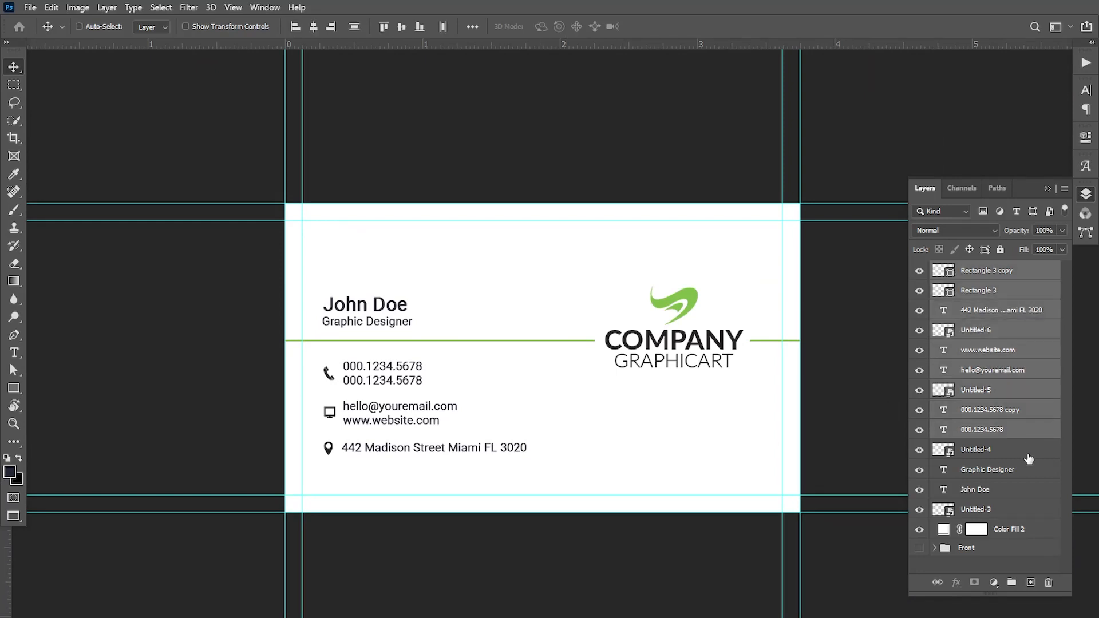
left_click(1028, 452, "ctrl")
left_click(1030, 471, "ctrl")
left_click(1028, 490, "ctrl")
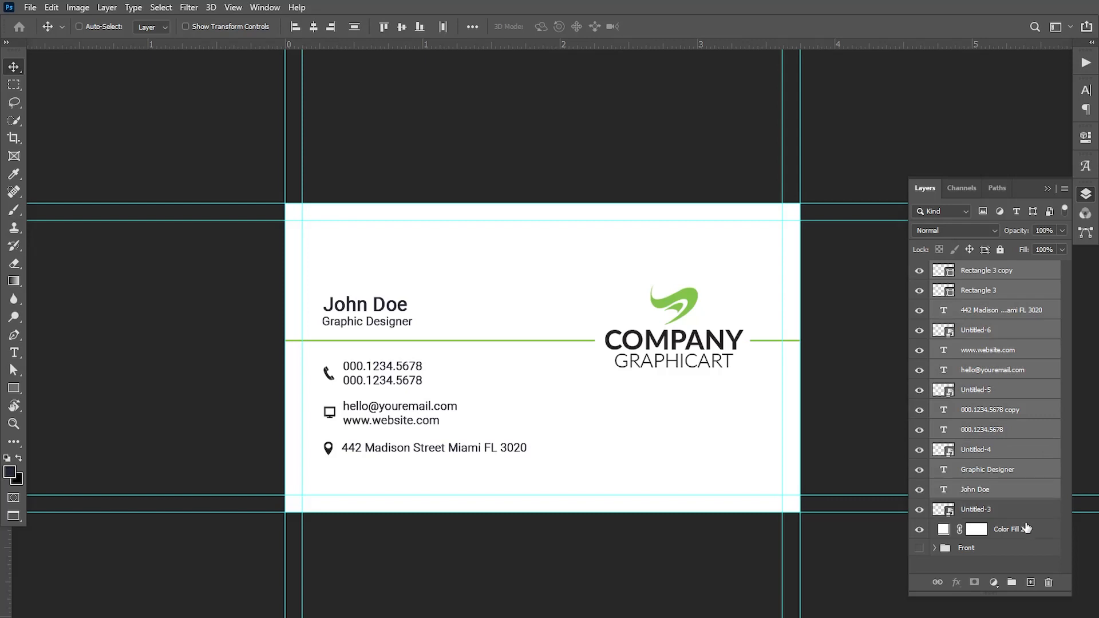
left_click(1025, 509, "ctrl")
left_click(1034, 531, "ctrl")
Group the selected layers as 'Back' and move the group below Front.
key("ctrl+g")
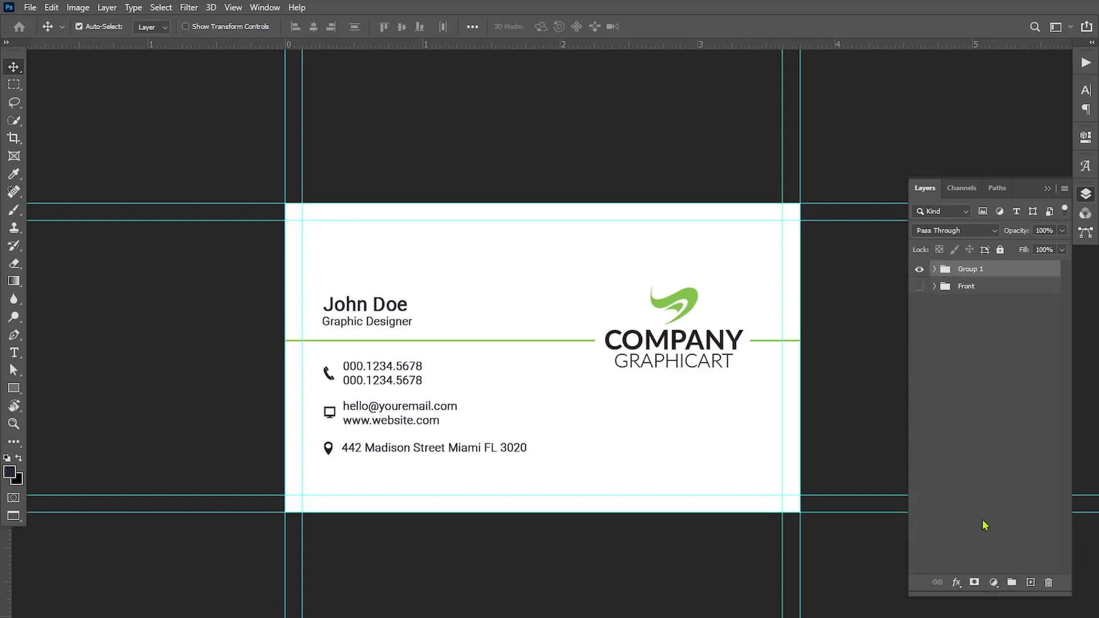
type("Back")
key("Return")
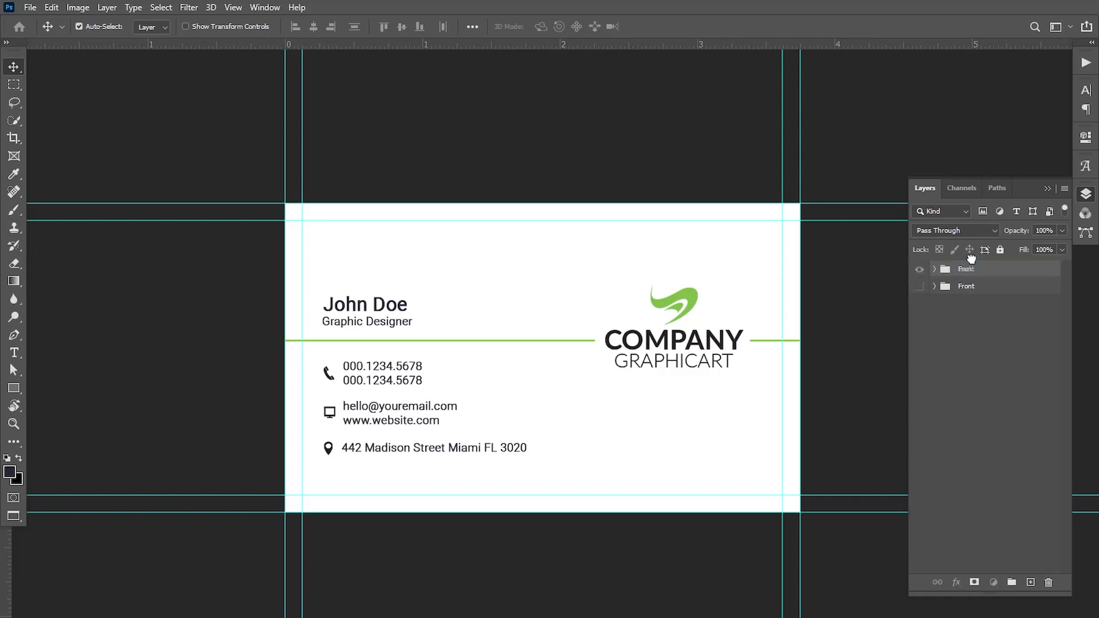
left_click_drag(969, 267, 971, 295)
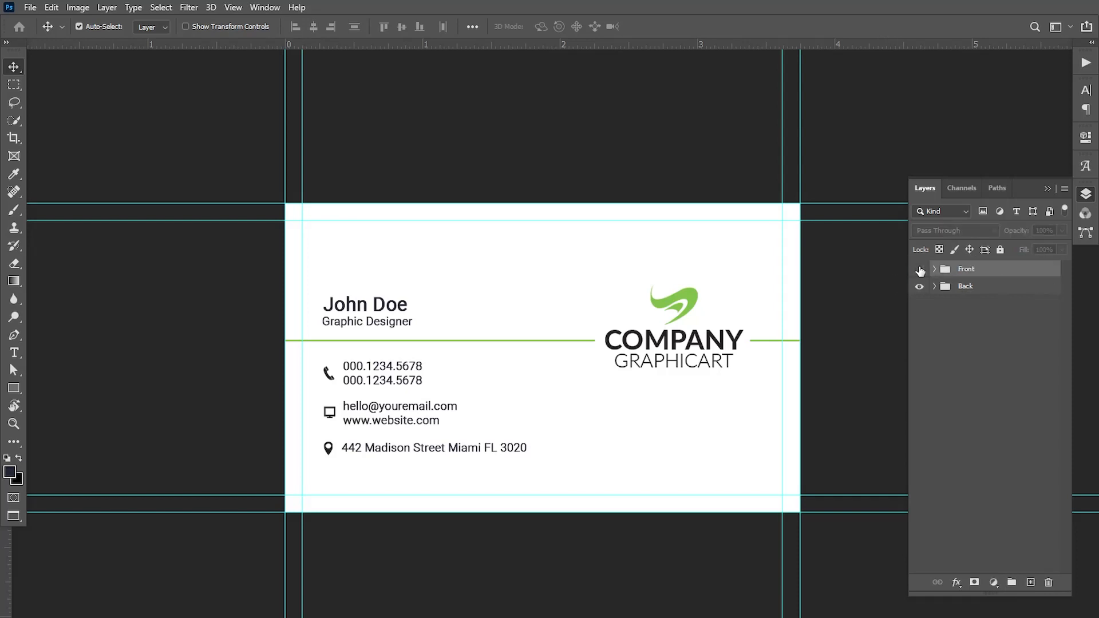
Make the Front group visible again after toggling it to compare with the back.
left_click(919, 269)
left_click(920, 269)
left_click(919, 270)
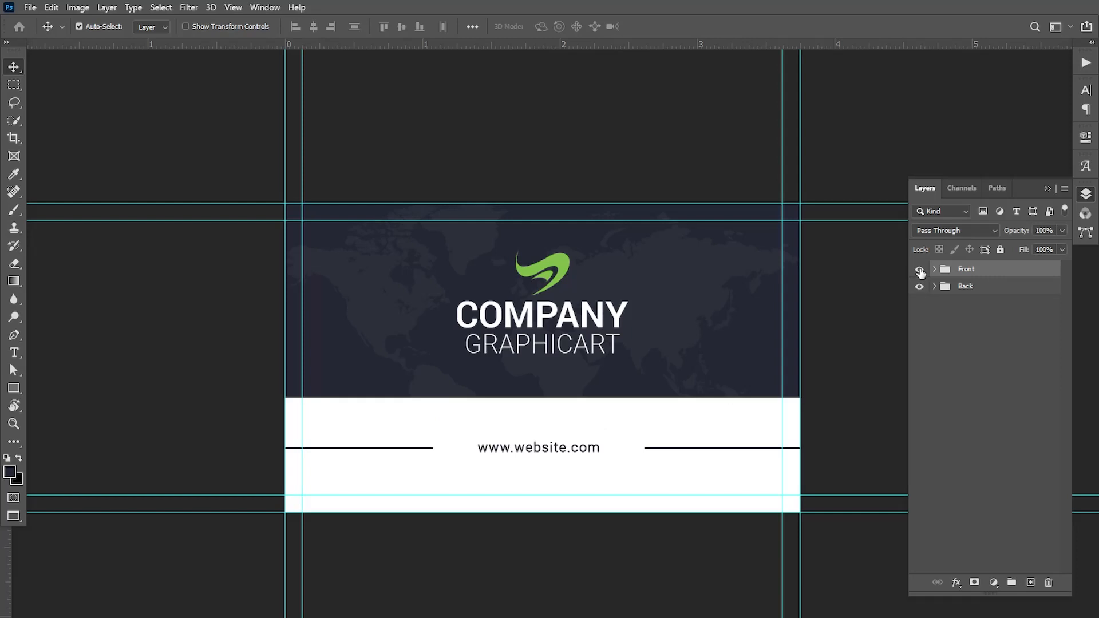
left_click(920, 270)
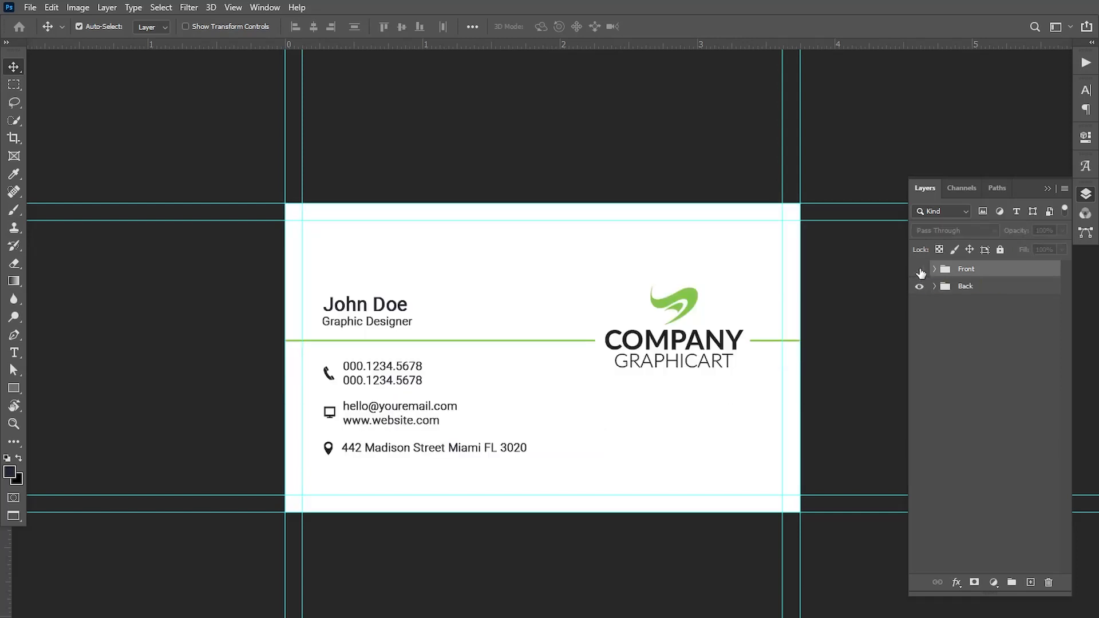
left_click(920, 270)
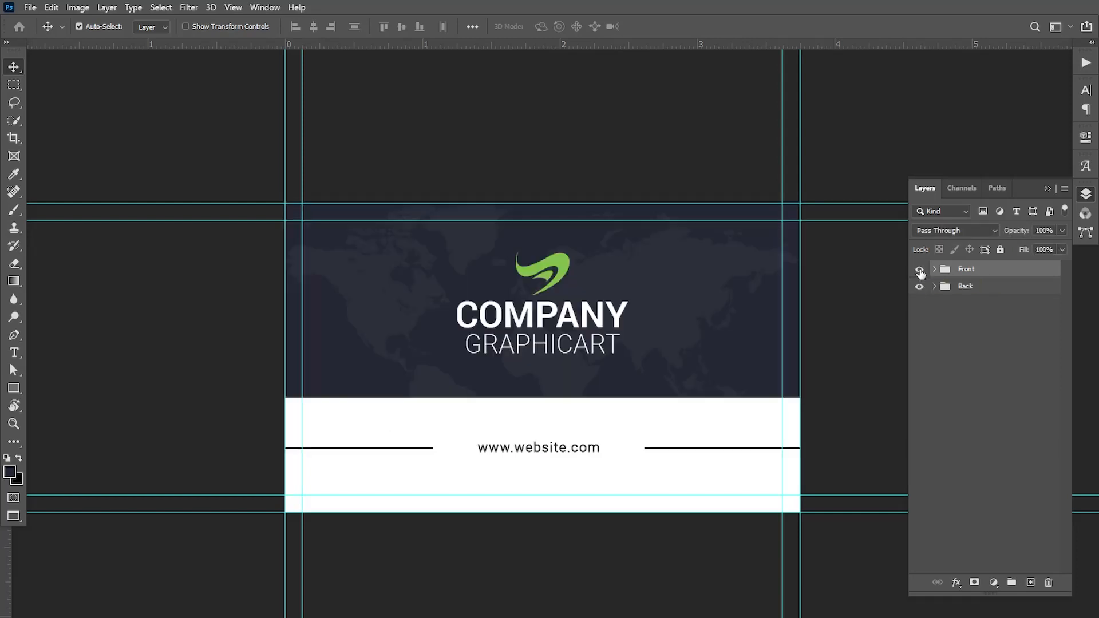
Collapse the Layers panel and hide the rulers.
left_click(1048, 190)
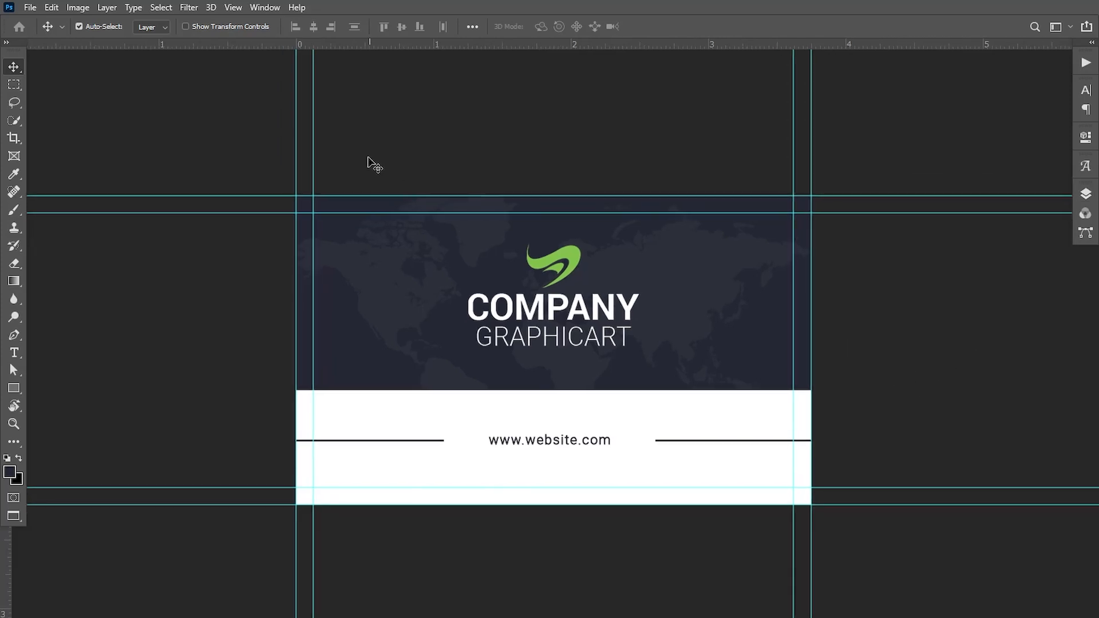
left_click(233, 7)
left_click(252, 298)
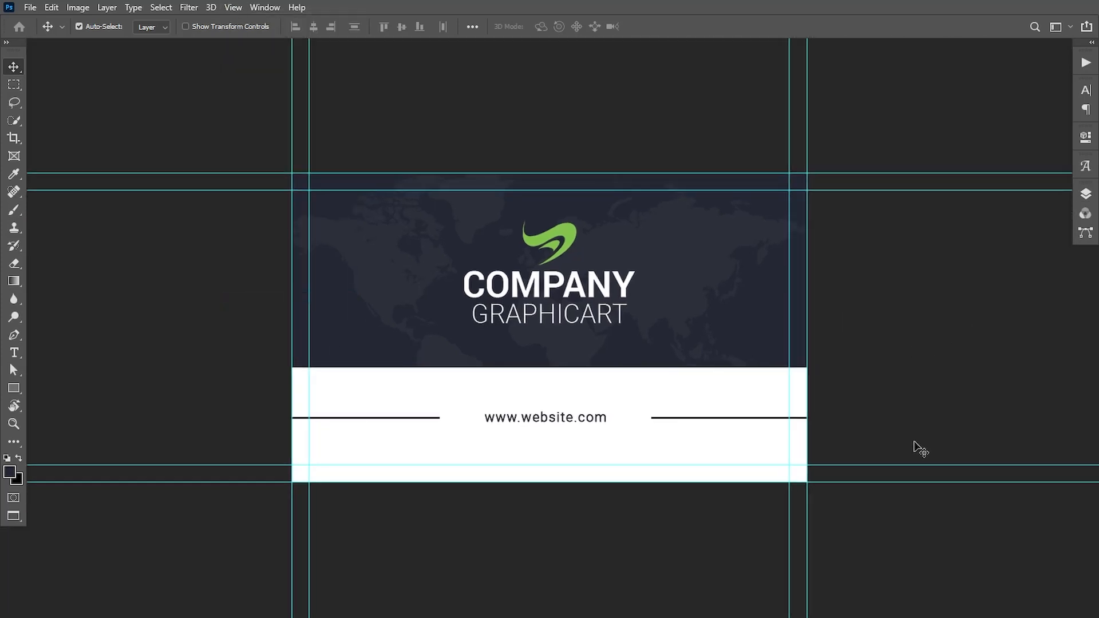